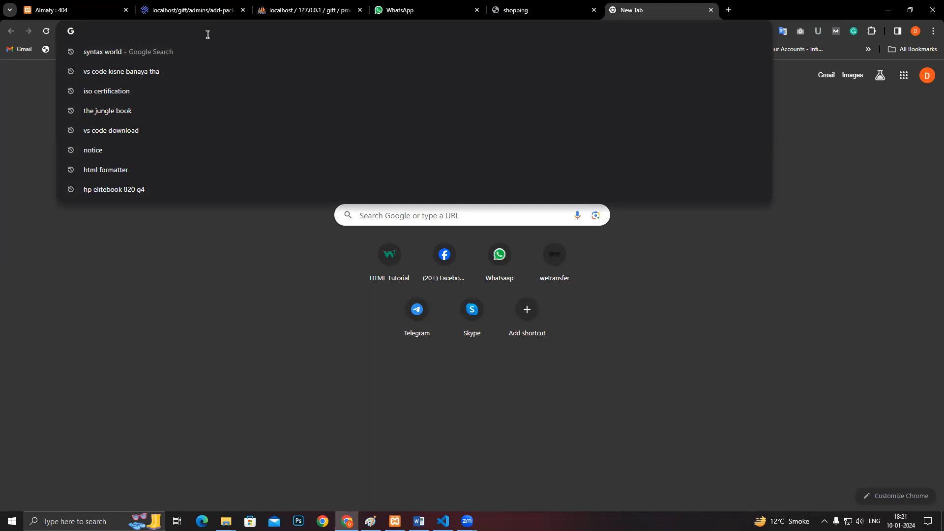
- Go to wordpress.org's Get WordPress page and start downloading WordPress 6.4.2
{"action": "type", "text": "wordpress.org"}
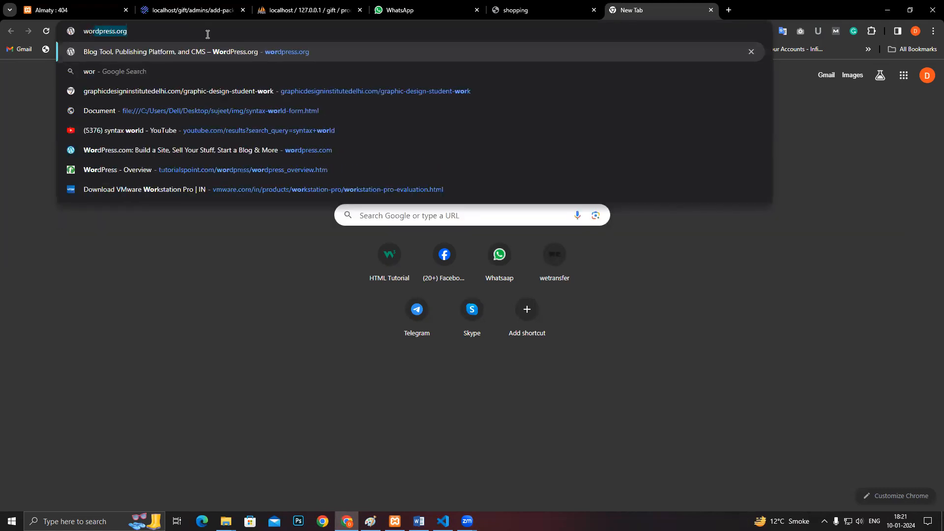
{"action": "key", "text": "Return"}
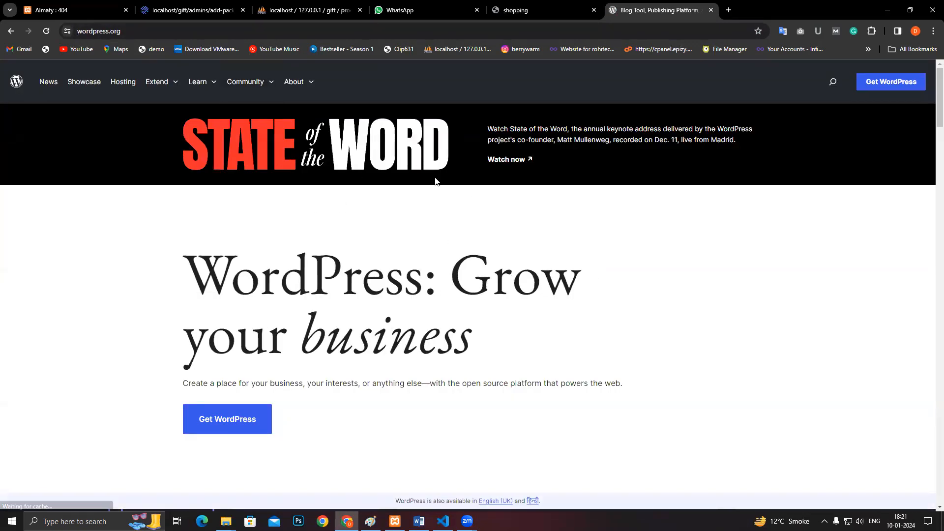
{"action": "scroll", "coordinate": [471, 195], "scroll_direction": "down", "scroll_amount": 3}
{"action": "left_click", "coordinate": [226, 272]}
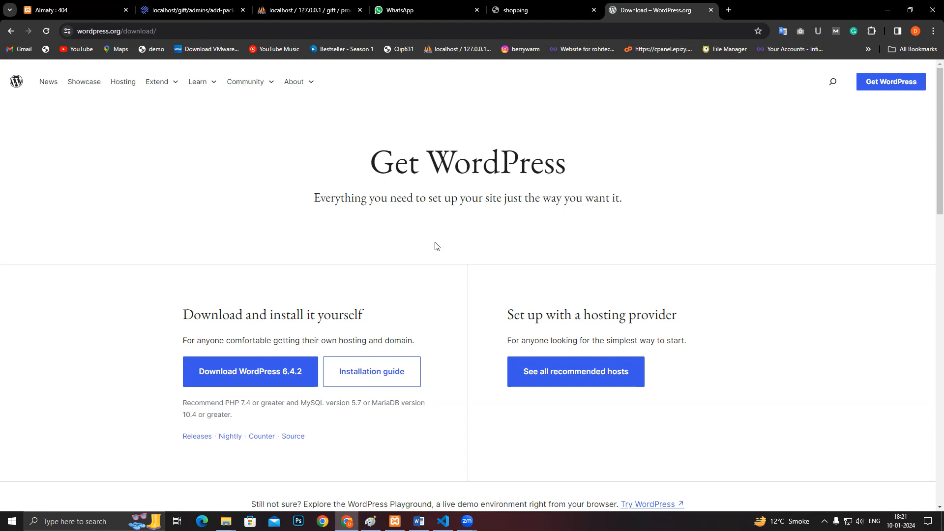
{"action": "left_click", "coordinate": [291, 373]}
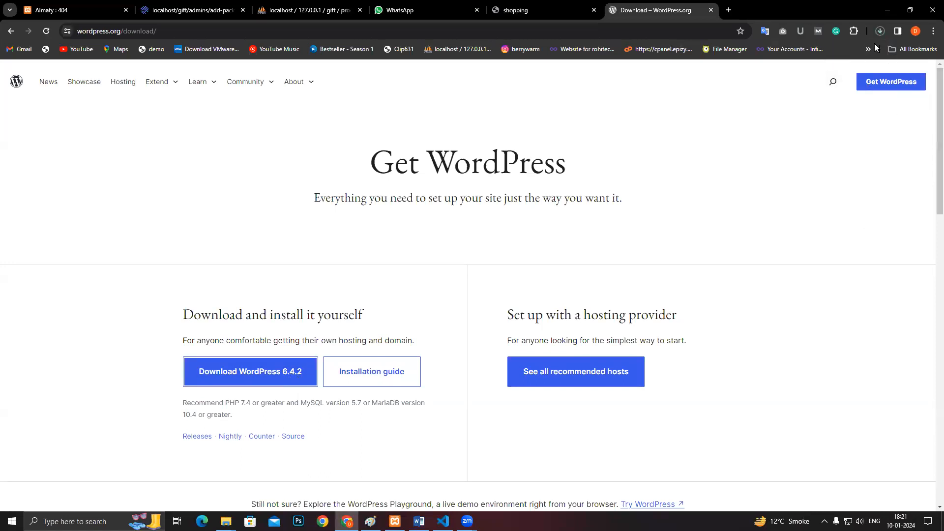
{"action": "left_click", "coordinate": [880, 31]}
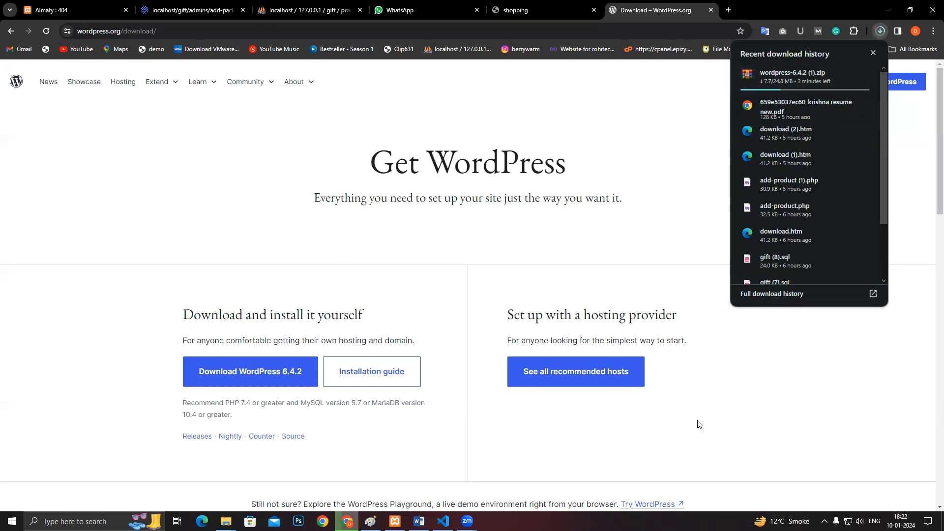
{"action": "left_click", "coordinate": [698, 473]}
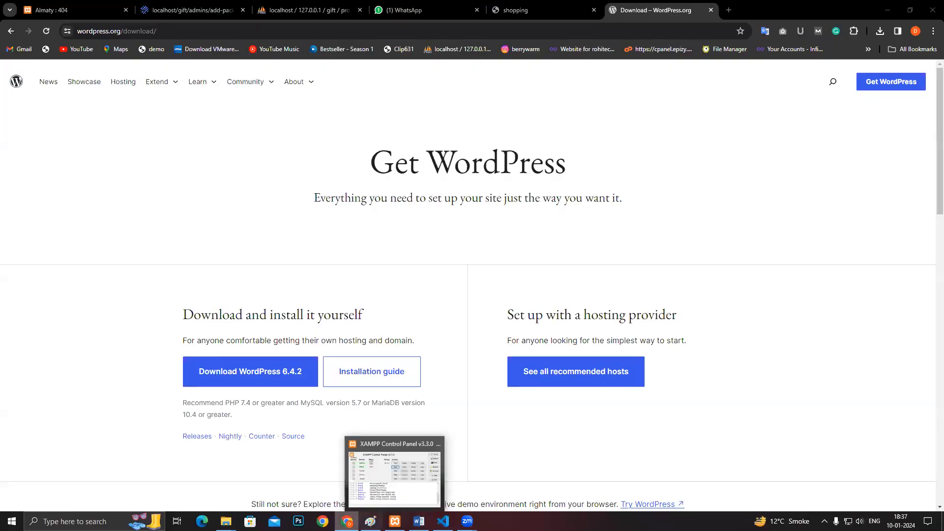
- Select and copy the downloaded wordpress-6.4.2 archive in the Downloads folder
{"action": "mouse_move", "coordinate": [226, 521]}
{"action": "left_click", "coordinate": [328, 481]}
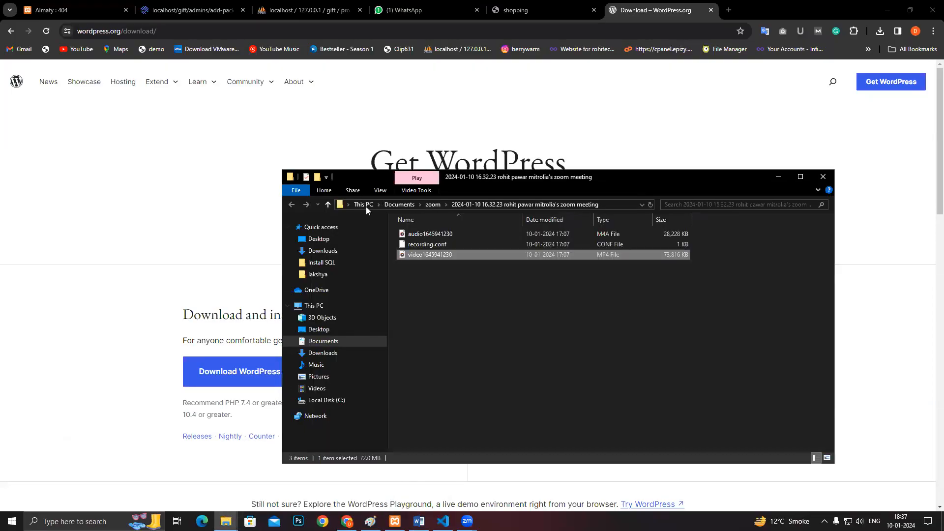
{"action": "left_click", "coordinate": [328, 204]}
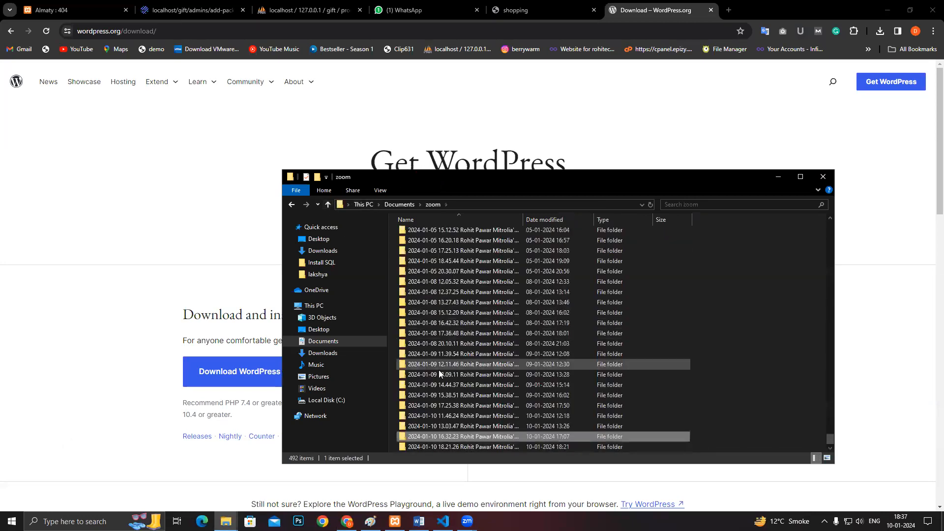
{"action": "left_click", "coordinate": [328, 354]}
{"action": "left_click", "coordinate": [418, 267]}
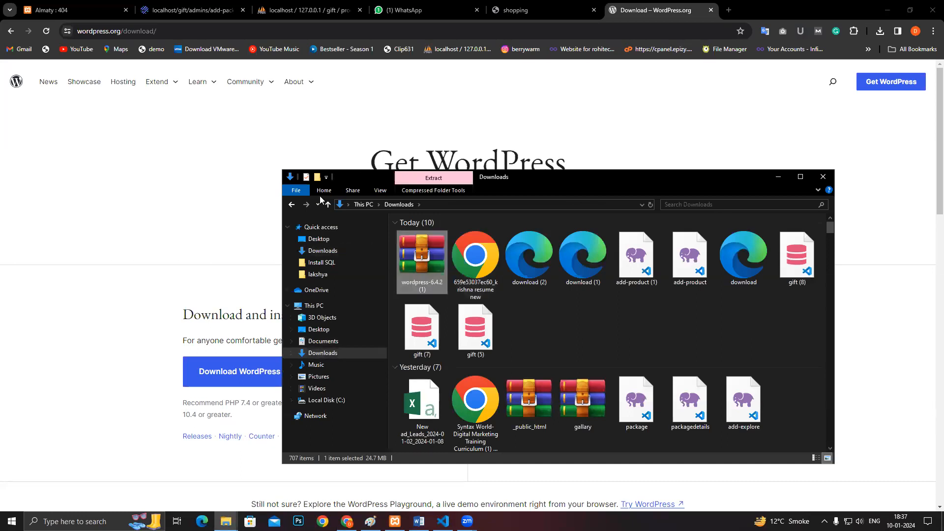
{"action": "scroll", "coordinate": [398, 300], "scroll_direction": "down", "scroll_amount": 3}
- Paste the archive into a maximized C:\xampp\htdocs window as wordpress-6.4.2 (1)
{"action": "left_click", "coordinate": [336, 400]}
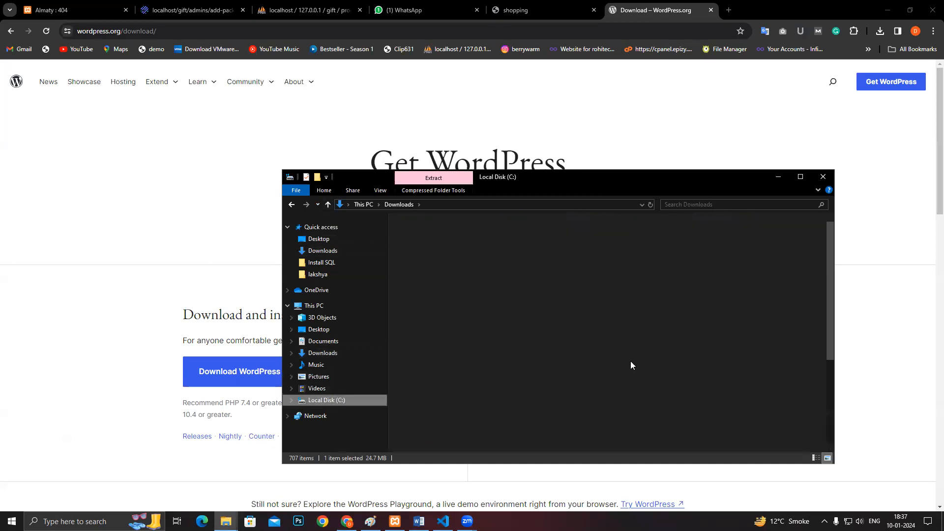
{"action": "scroll", "coordinate": [464, 381], "scroll_direction": "down", "scroll_amount": 2}
{"action": "double_click", "coordinate": [464, 420]}
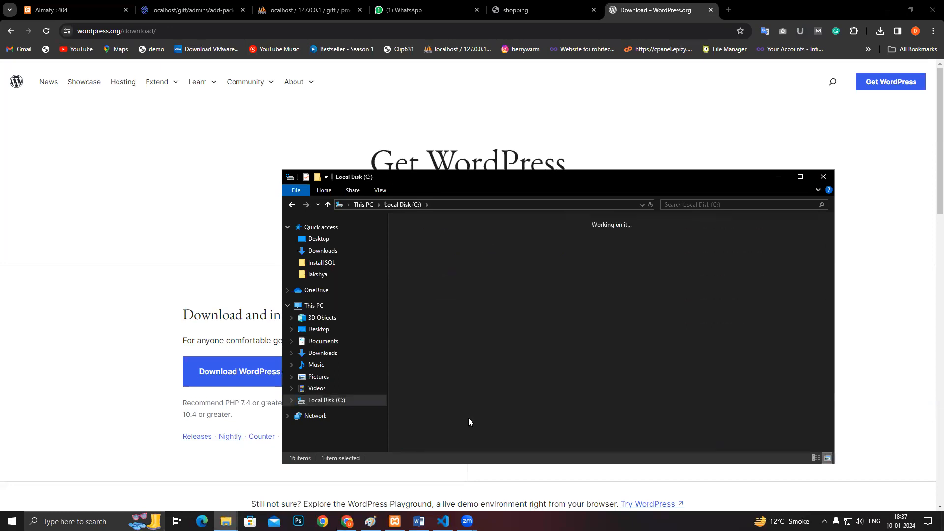
{"action": "left_click", "coordinate": [799, 177]}
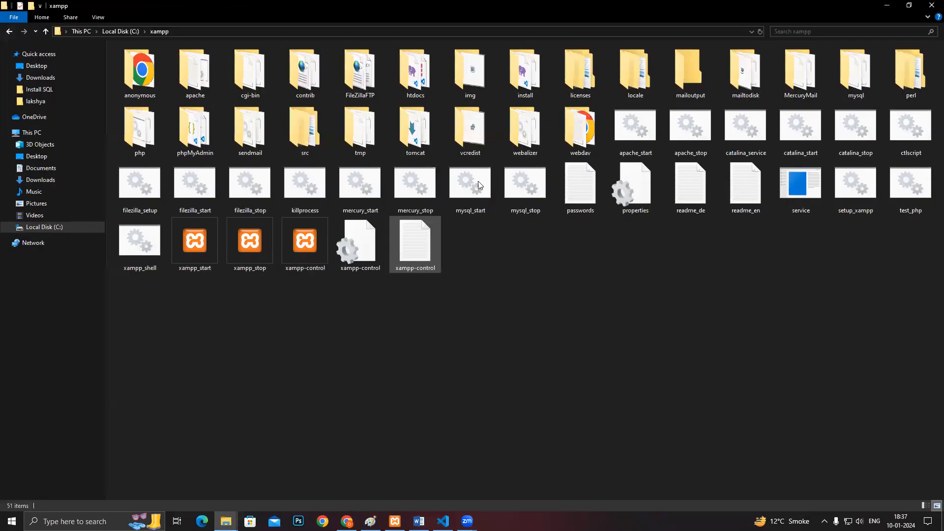
{"action": "double_click", "coordinate": [413, 74]}
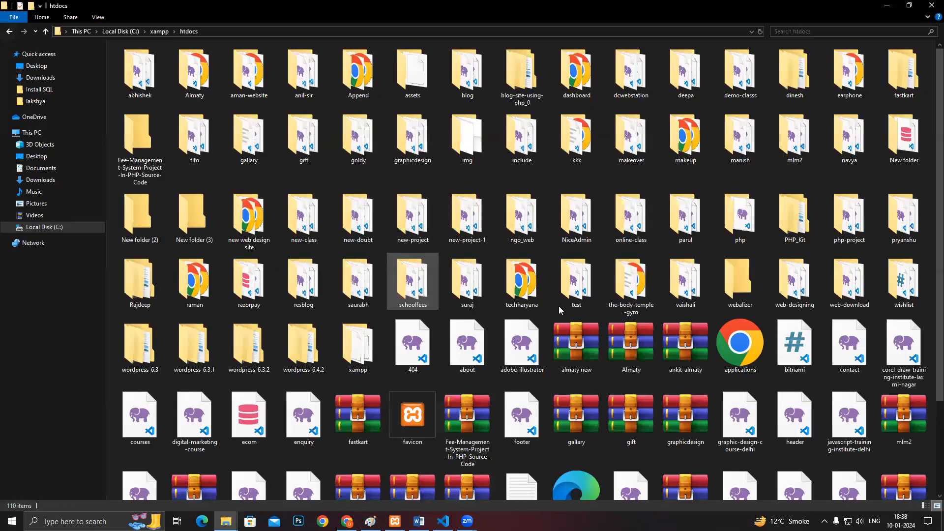
{"action": "scroll", "coordinate": [718, 435], "scroll_direction": "down", "scroll_amount": 2}
{"action": "right_click", "coordinate": [721, 436]}
{"action": "left_click", "coordinate": [762, 365]}
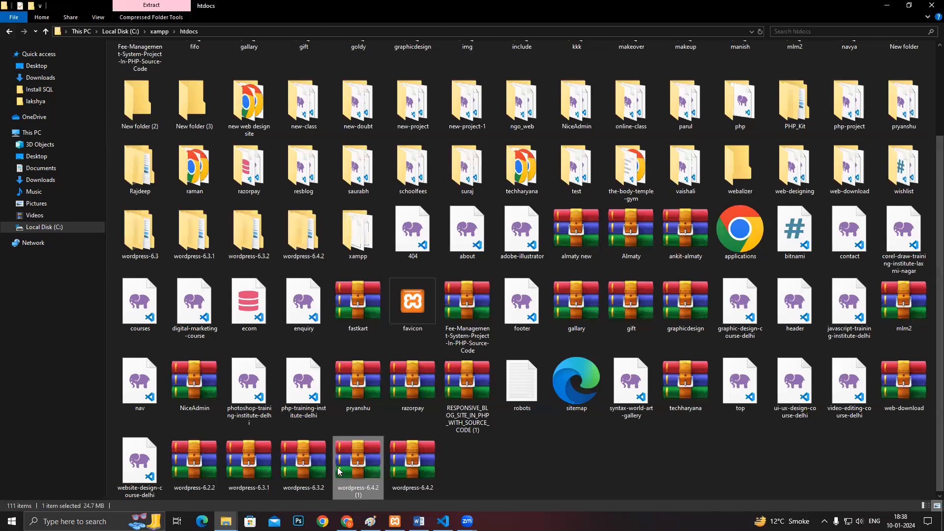
{"action": "left_click", "coordinate": [527, 461]}
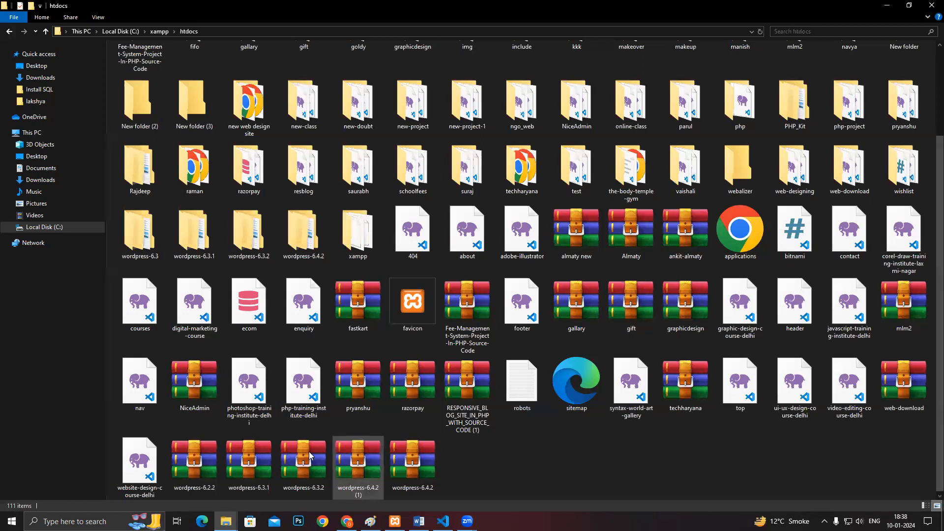
{"action": "left_click", "coordinate": [352, 459]}
- Extract wordpress-6.4.2 (1) with WinRAR into its own htdocs folder using default settings
{"action": "right_click", "coordinate": [352, 457]}
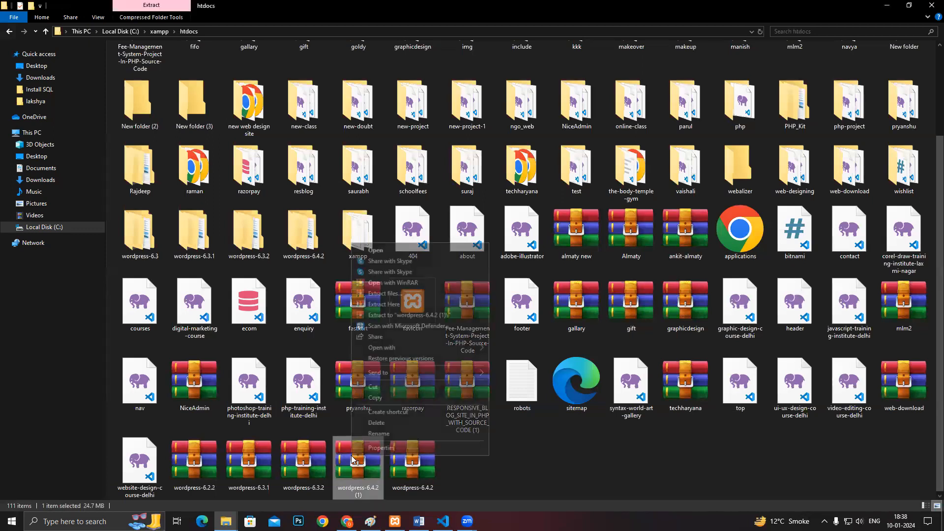
{"action": "left_click", "coordinate": [400, 294]}
{"action": "left_click", "coordinate": [499, 371]}
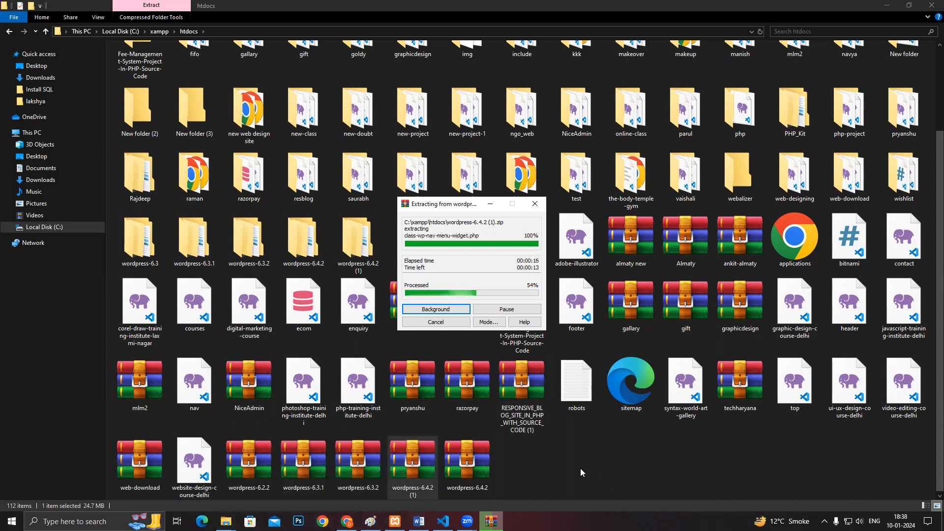
- Check a message's delivery details in the WordPress WhatsApp group in Chrome
{"action": "left_click", "coordinate": [347, 521]}
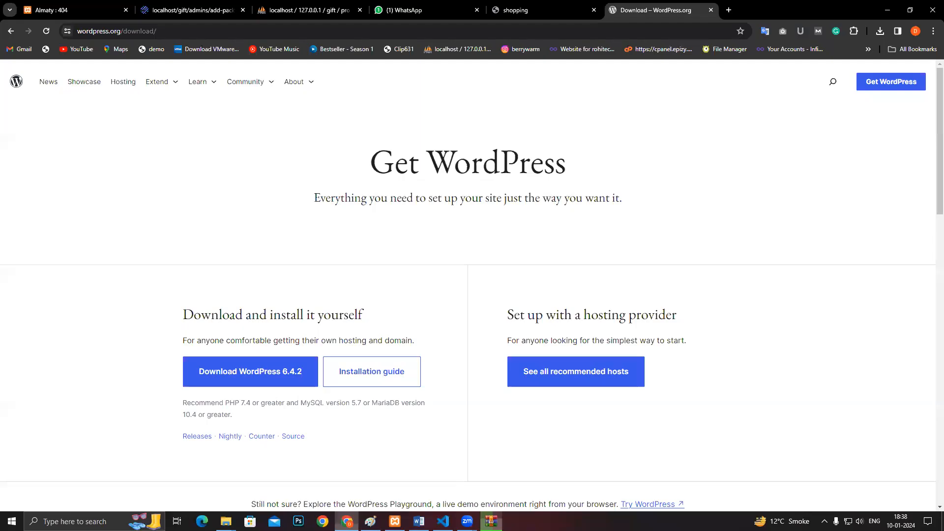
{"action": "left_click", "coordinate": [426, 9]}
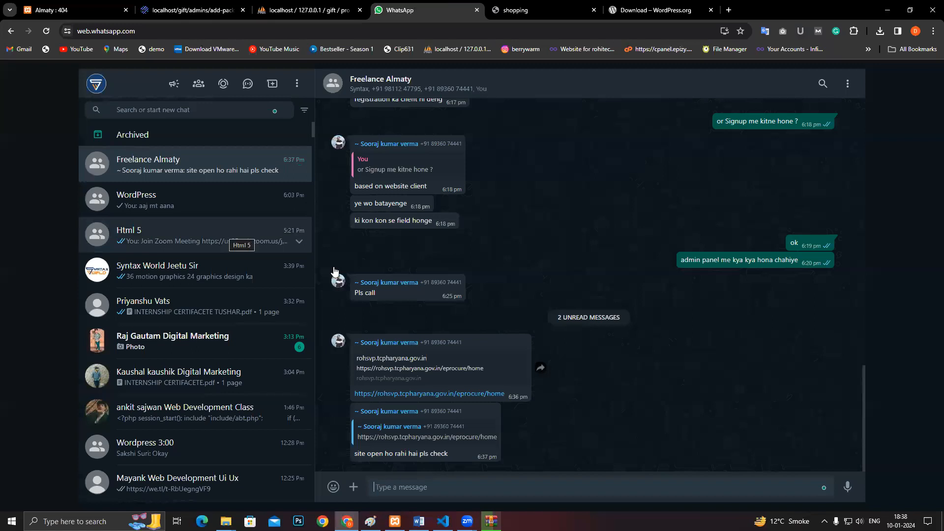
{"action": "scroll", "coordinate": [241, 236], "scroll_direction": "down", "scroll_amount": 8}
{"action": "scroll", "coordinate": [195, 295], "scroll_direction": "up", "scroll_amount": 8}
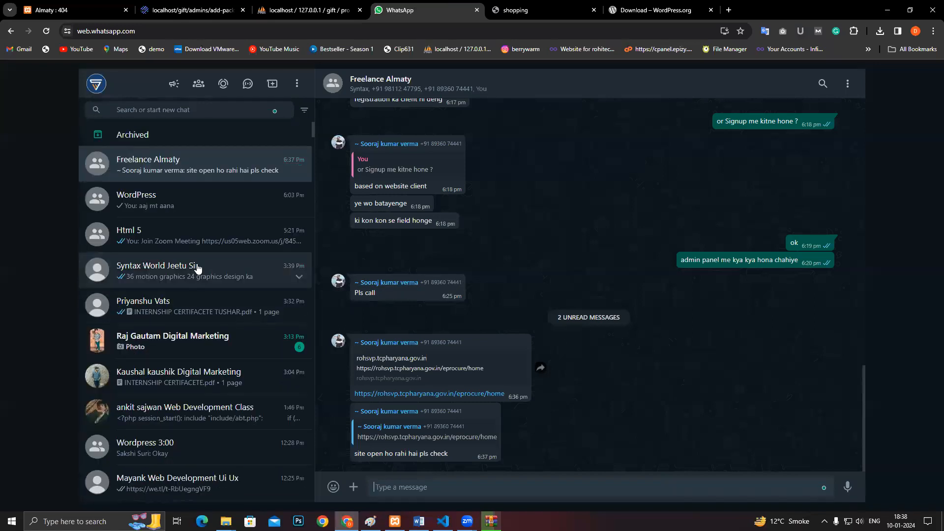
{"action": "left_click", "coordinate": [198, 209]}
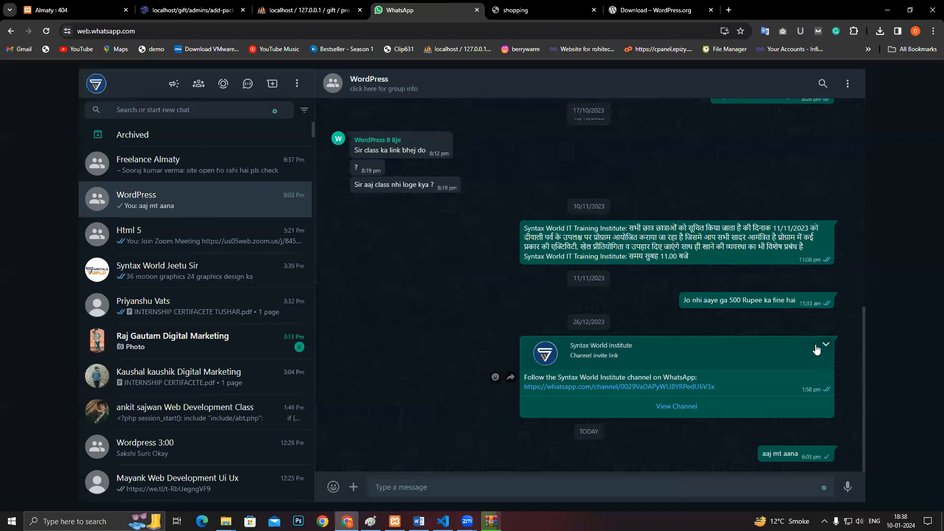
{"action": "left_click", "coordinate": [826, 453]}
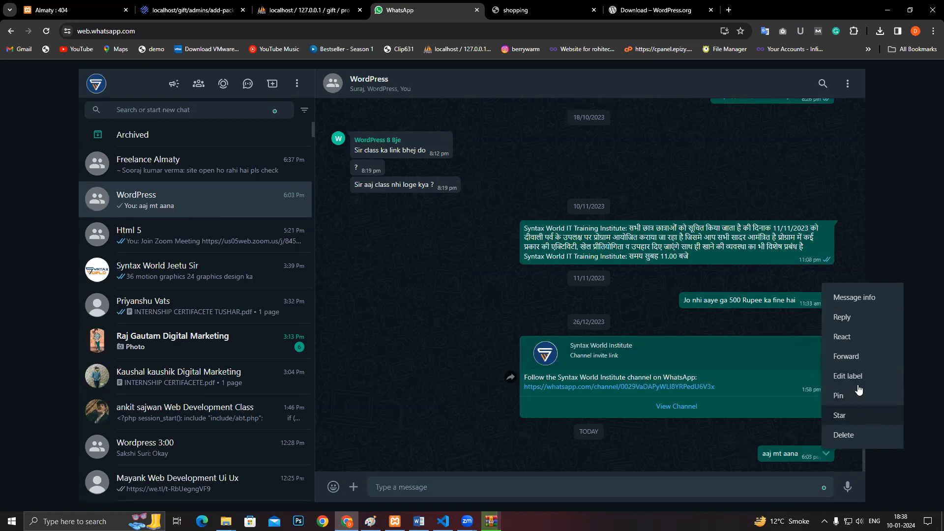
{"action": "left_click", "coordinate": [858, 299]}
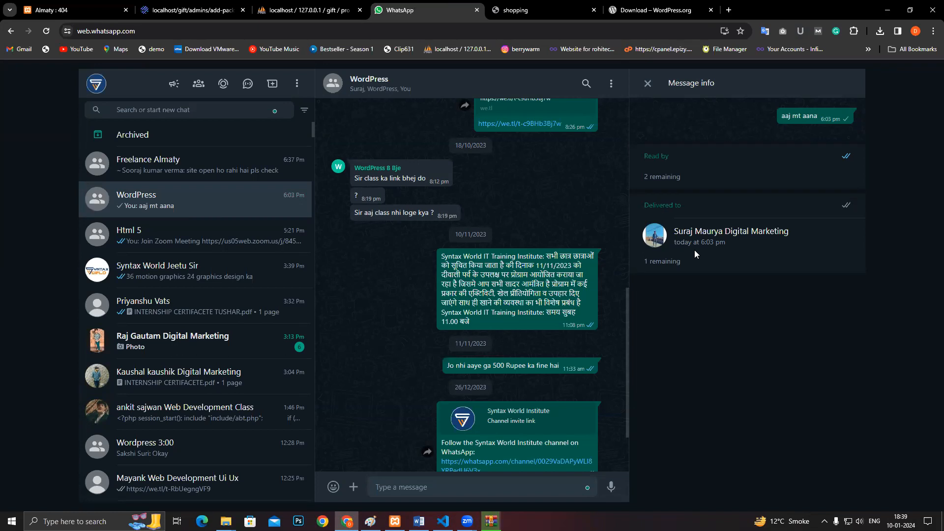
{"action": "scroll", "coordinate": [617, 332], "scroll_direction": "down", "scroll_amount": 3}
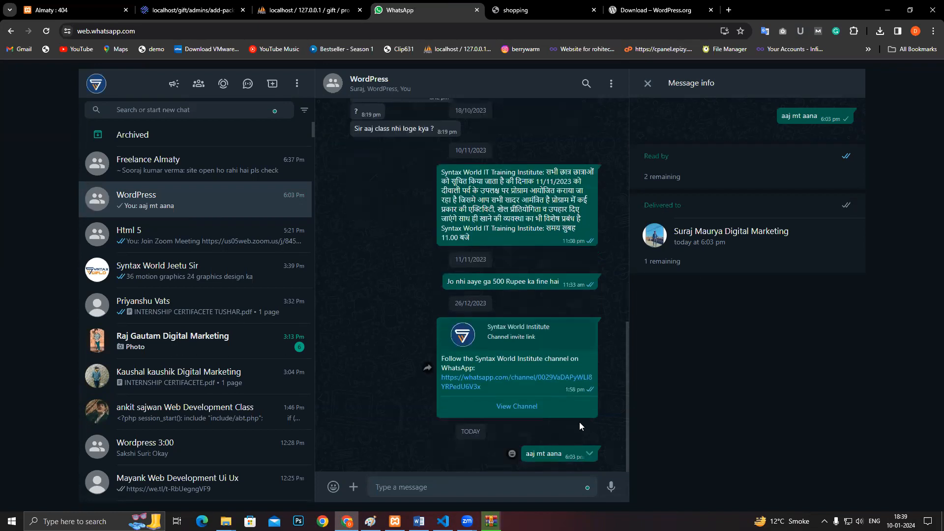
{"action": "scroll", "coordinate": [618, 334], "scroll_direction": "up", "scroll_amount": 6}
{"action": "scroll", "coordinate": [625, 290], "scroll_direction": "down", "scroll_amount": 3}
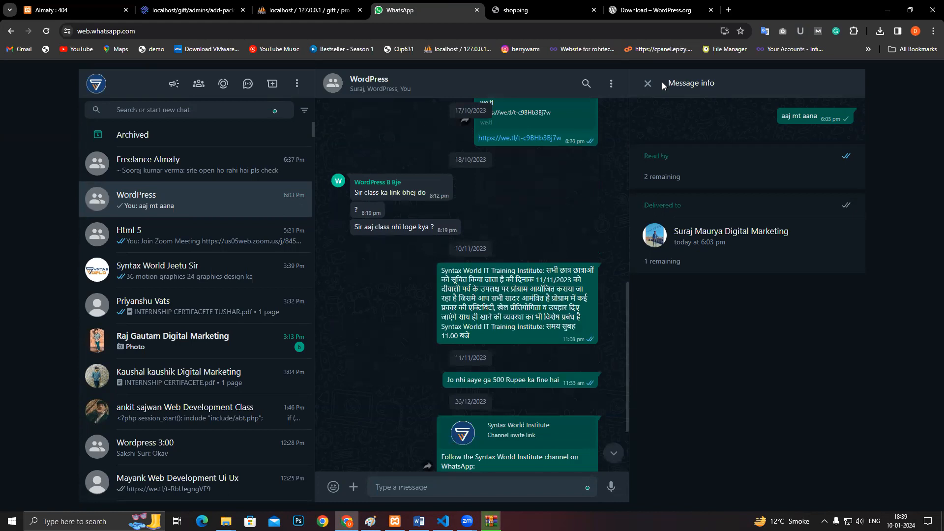
{"action": "key", "text": "Escape"}
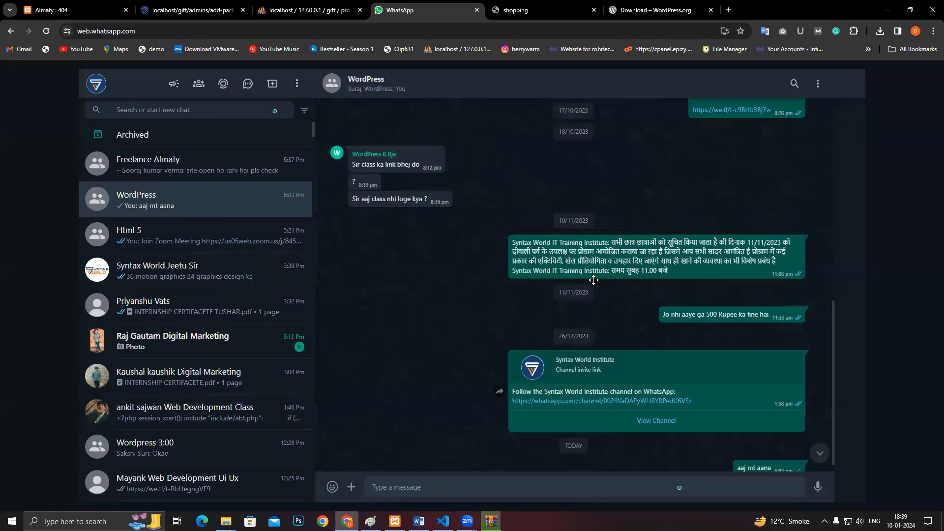
- Glance at the phpMyAdmin and shopping tabs, then return to the htdocs Explorer window
{"action": "left_click", "coordinate": [322, 10]}
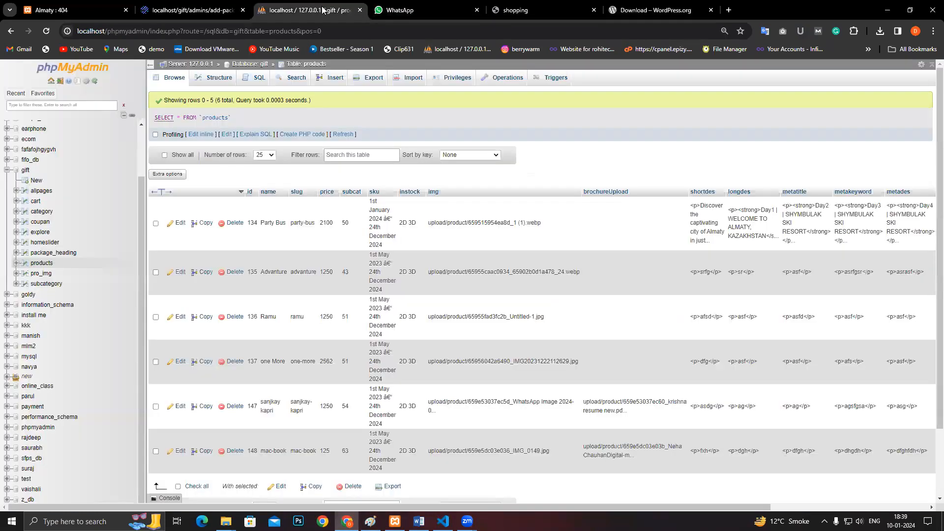
{"action": "left_click", "coordinate": [535, 8]}
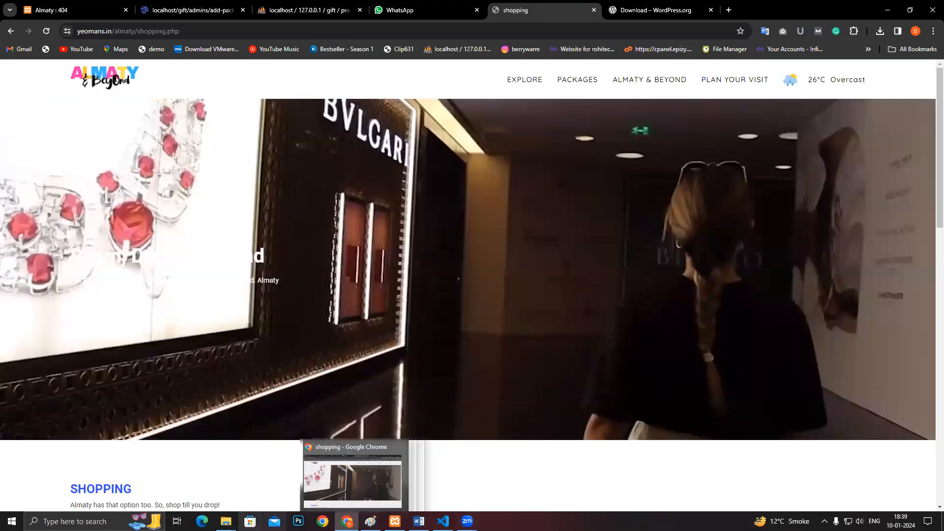
{"action": "mouse_move", "coordinate": [226, 522]}
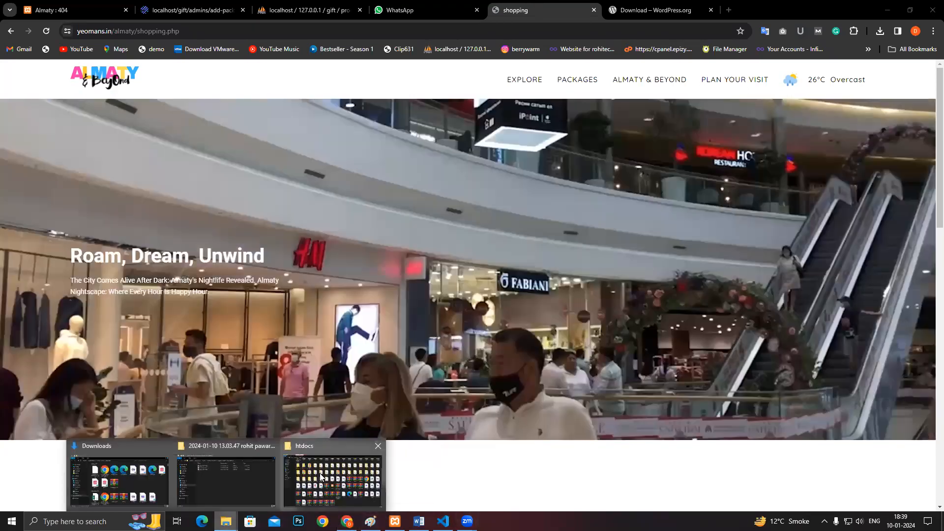
{"action": "left_click", "coordinate": [329, 475]}
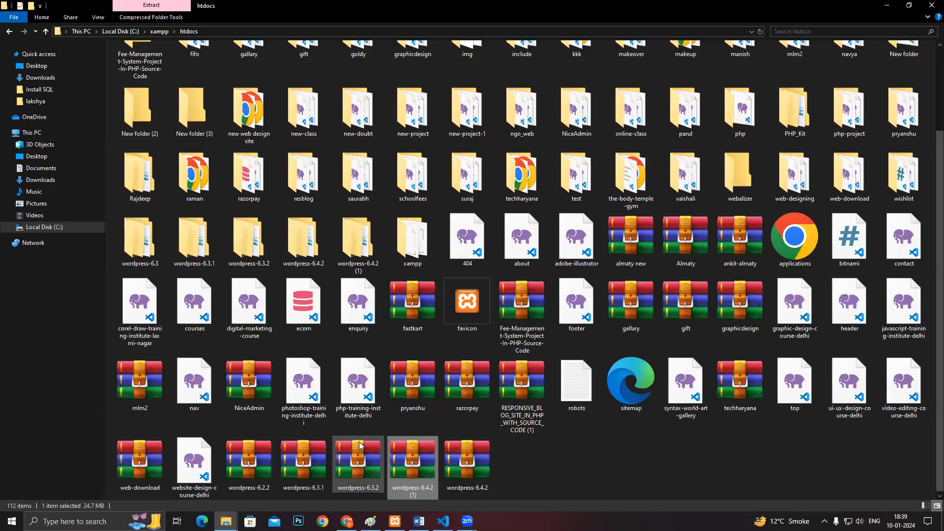
- Select all 19 files in wordpress-6.4.2 (1)\wordpress for copying
{"action": "double_click", "coordinate": [422, 493]}
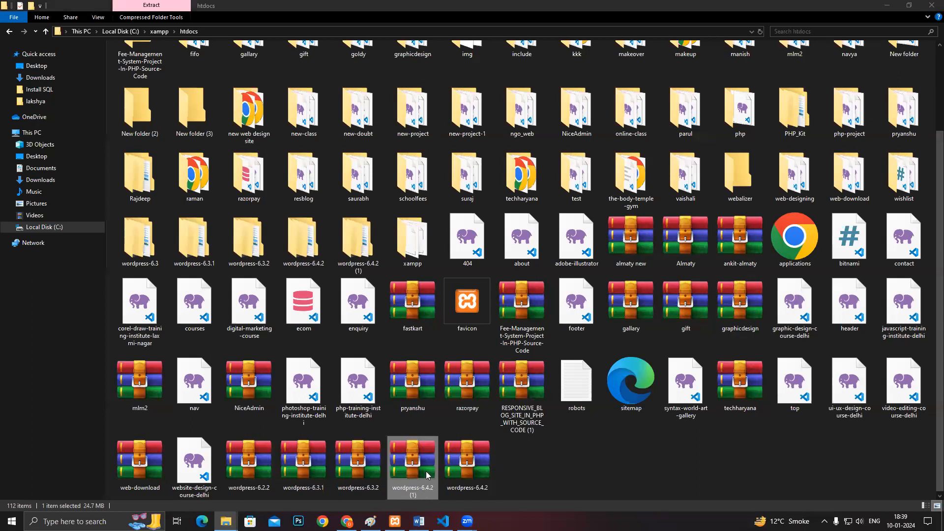
{"action": "double_click", "coordinate": [358, 246]}
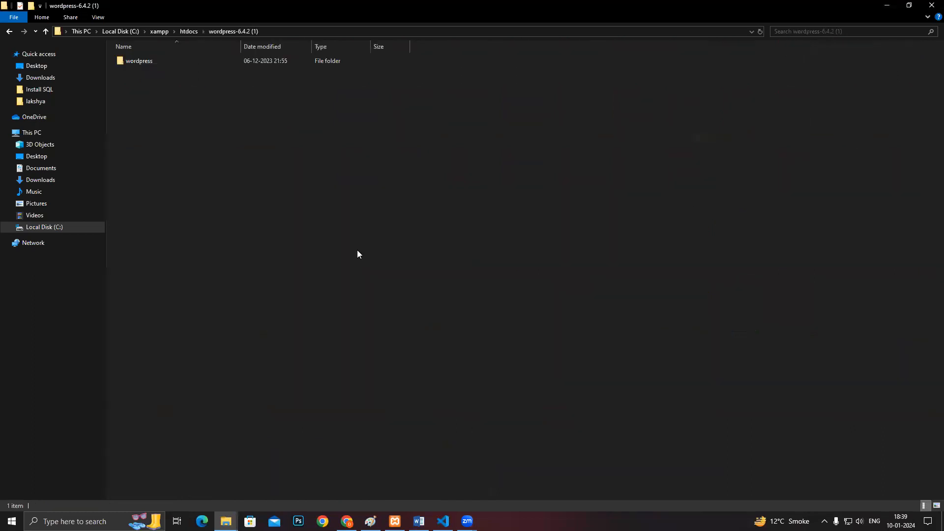
{"action": "double_click", "coordinate": [132, 62]}
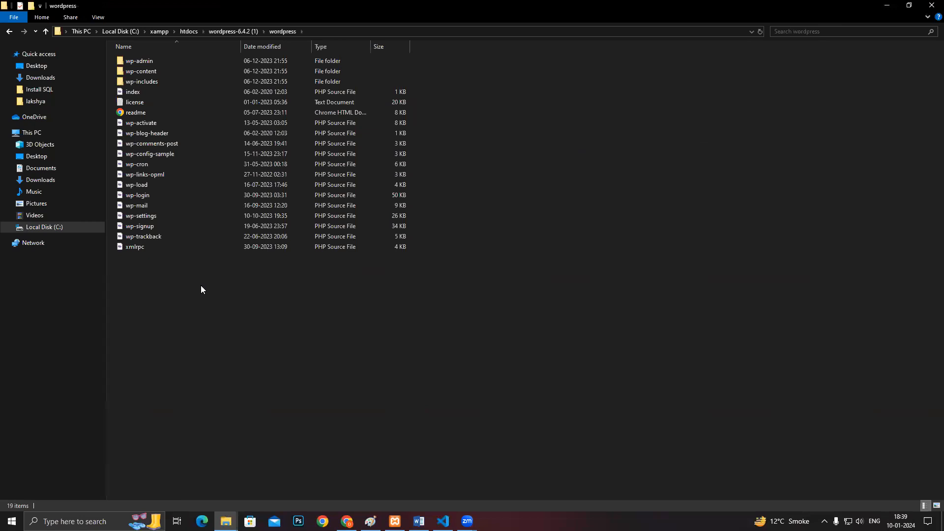
{"action": "key", "text": "ctrl+a"}
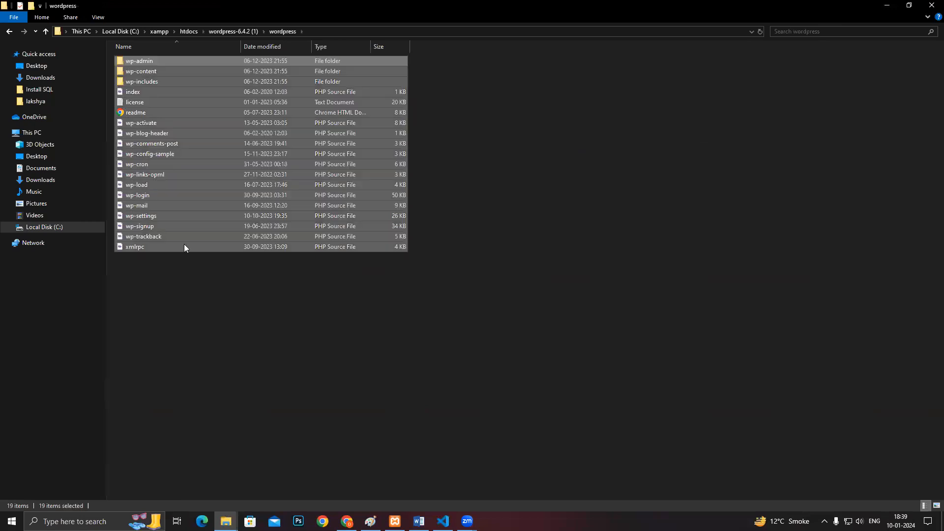
- Create a new folder named amman in htdocs and open it
{"action": "left_click", "coordinate": [44, 33]}
{"action": "left_click", "coordinate": [46, 32]}
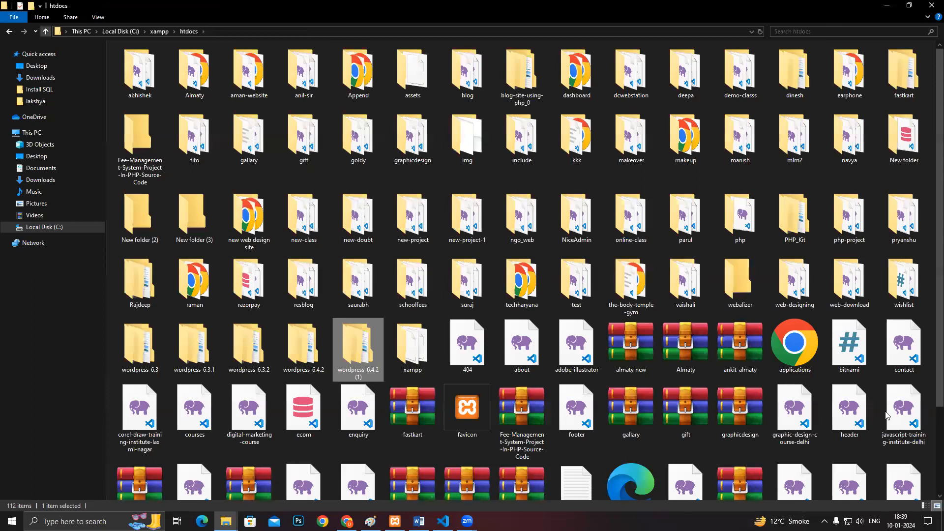
{"action": "scroll", "coordinate": [840, 438], "scroll_direction": "down", "scroll_amount": 2}
{"action": "right_click", "coordinate": [840, 438]}
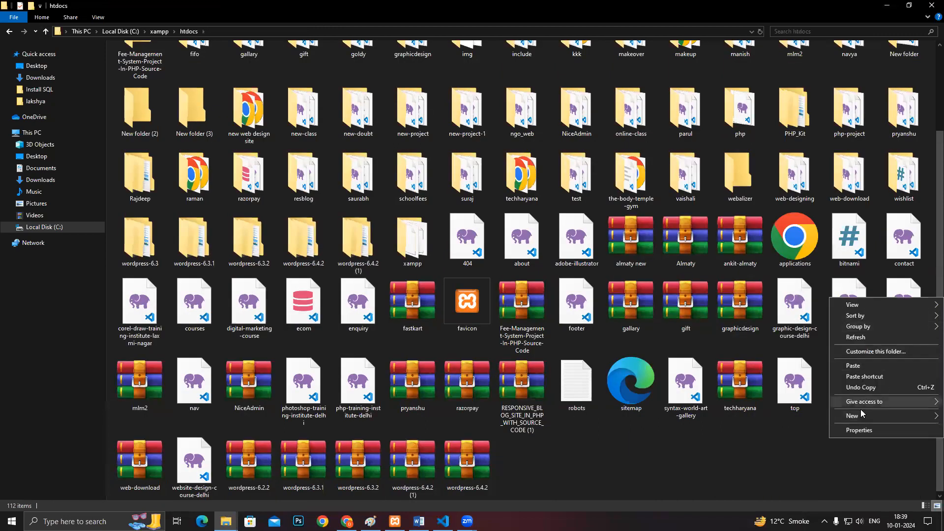
{"action": "mouse_move", "coordinate": [860, 415]}
{"action": "left_click", "coordinate": [770, 418]}
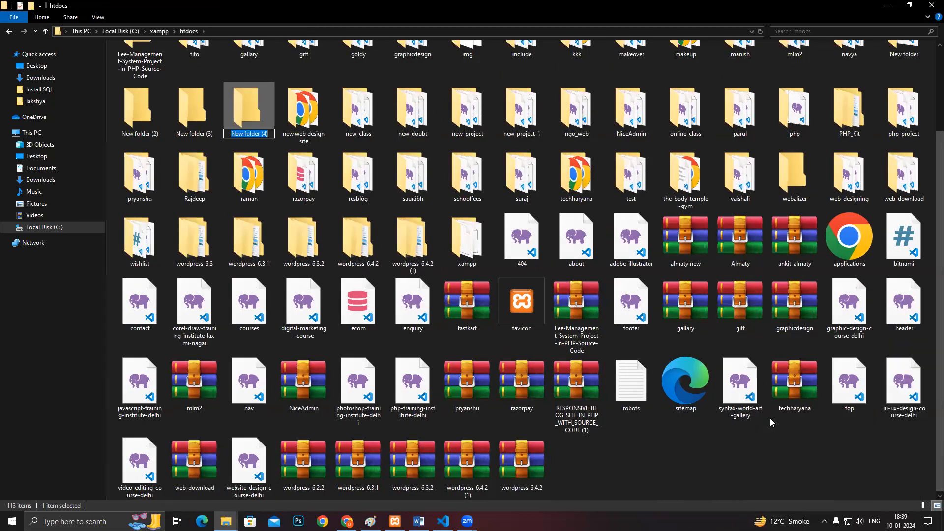
{"action": "key", "text": "BackSpace"}
{"action": "type", "text": "amman"}
{"action": "key", "text": "Return"}
{"action": "key", "text": "Return"}
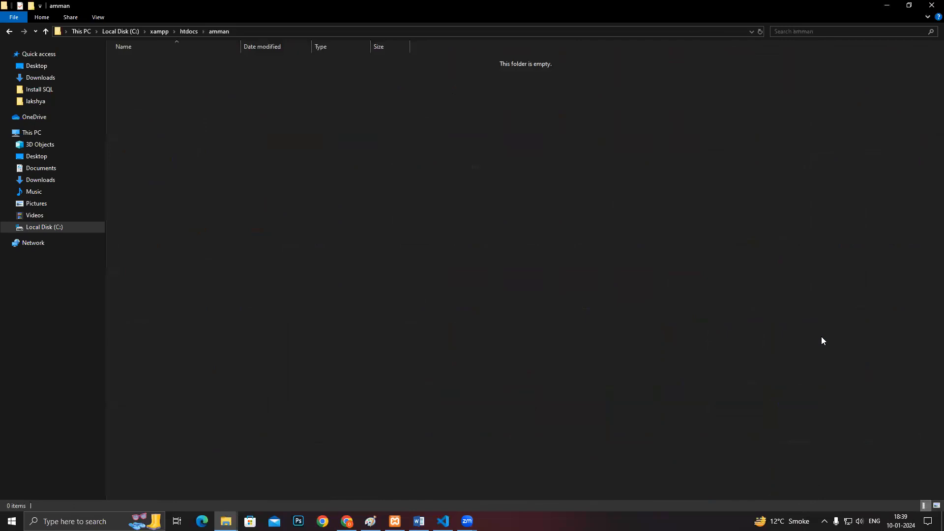
- Paste the copied WordPress files into the amman folder
{"action": "key", "text": "ctrl+v"}
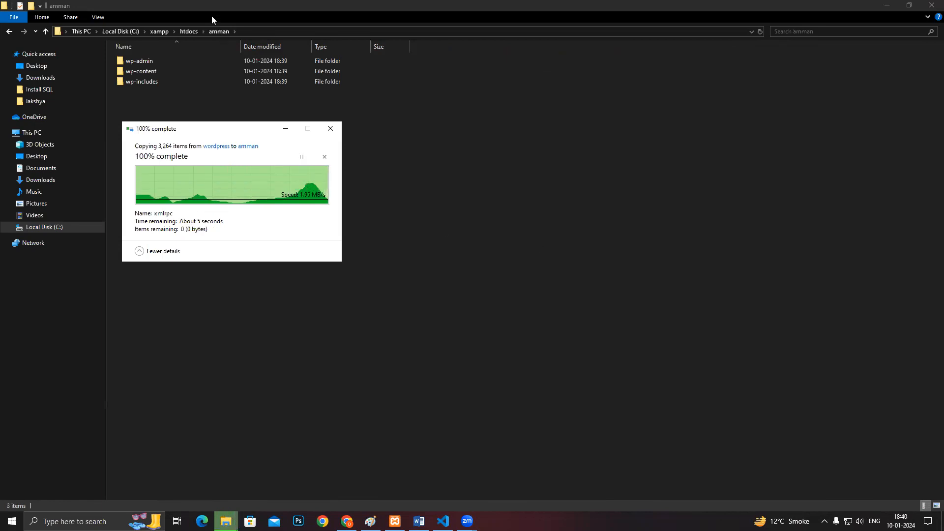
{"action": "left_click", "coordinate": [277, 392]}
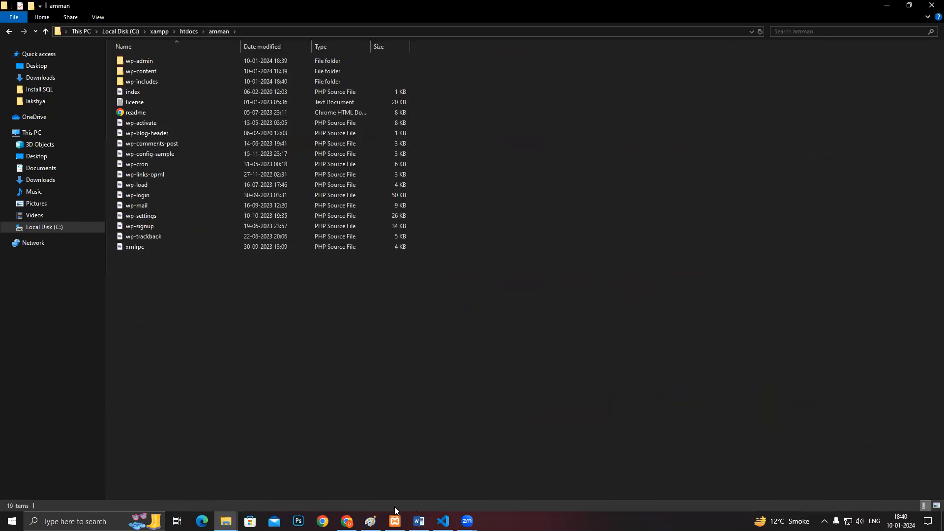
{"action": "left_click", "coordinate": [395, 521]}
{"action": "left_click", "coordinate": [395, 521]}
- Load localhost/amman in a new Chrome tab to reach the WordPress setup language page
{"action": "key", "text": "alt+Tab"}
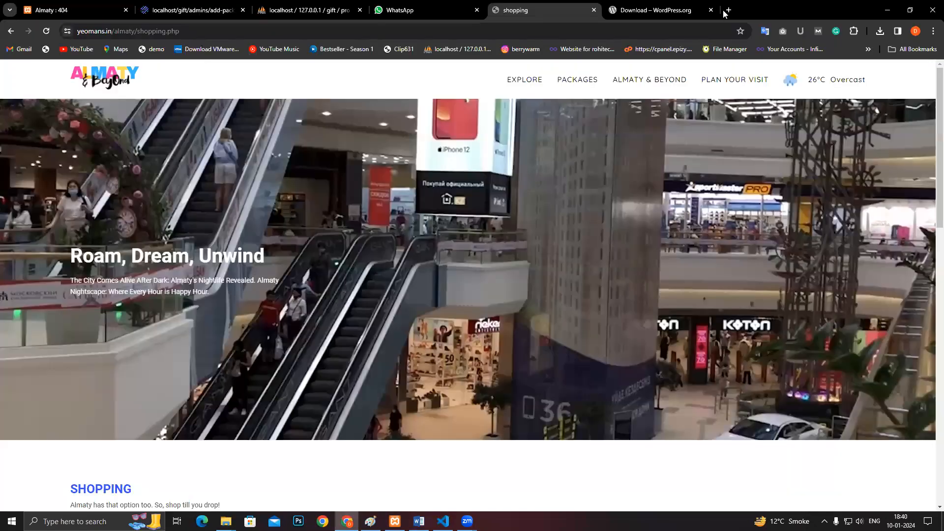
{"action": "key", "text": "ctrl+t"}
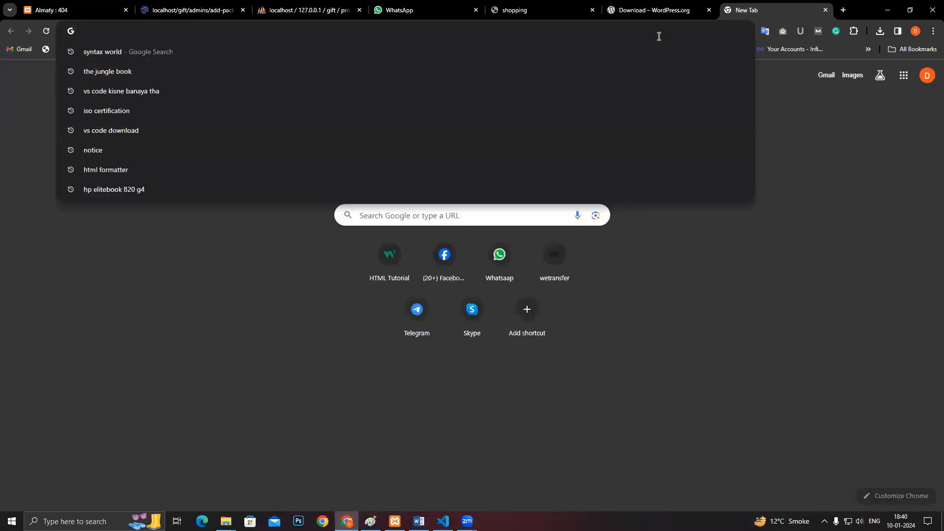
{"action": "type", "text": "loca"}
{"action": "key", "text": "Right"}
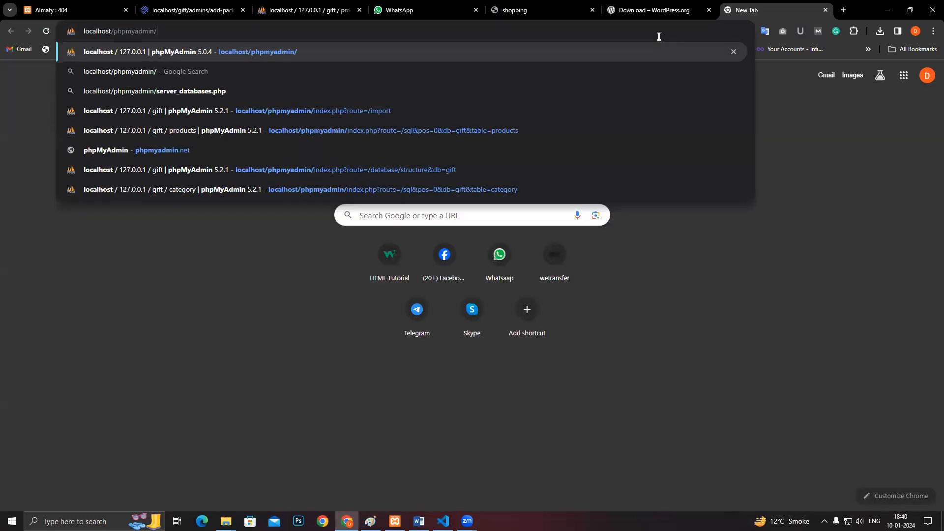
{"action": "key", "text": "ctrl+BackSpace"}
{"action": "type", "text": "amma"}
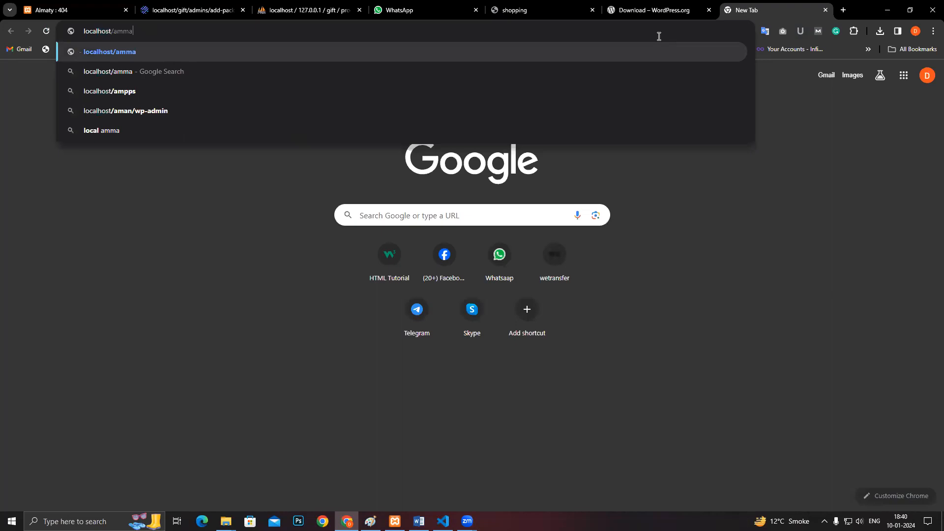
{"action": "type", "text": "n"}
{"action": "key", "text": "Return"}
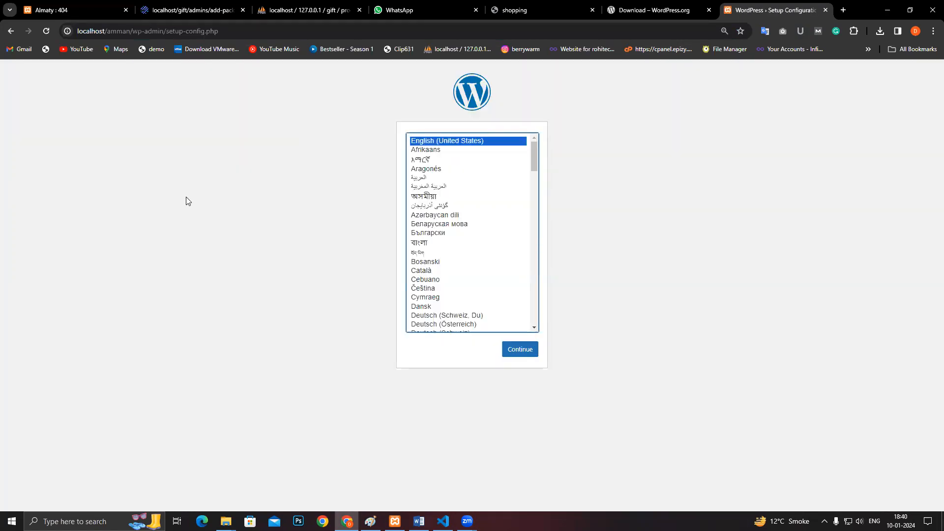
{"action": "left_click", "coordinate": [226, 521]}
{"action": "left_click", "coordinate": [360, 449]}
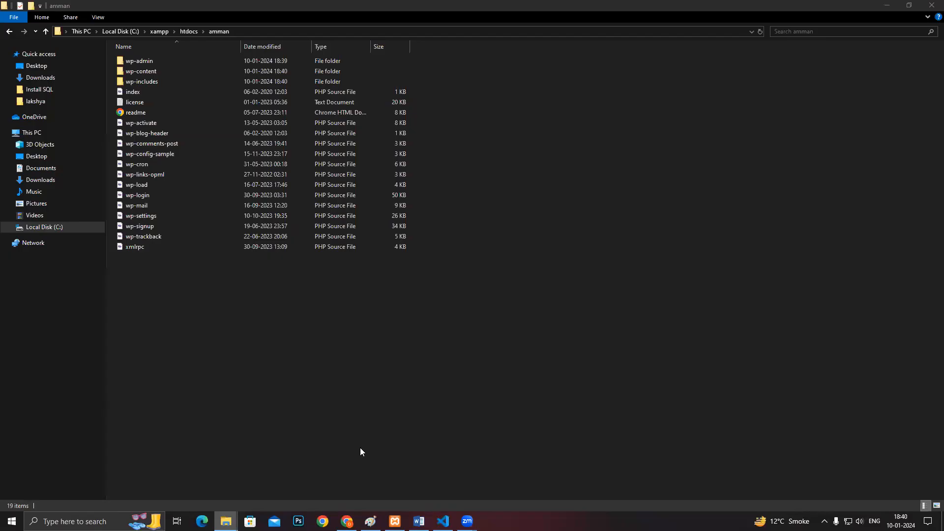
{"action": "left_click", "coordinate": [46, 32]}
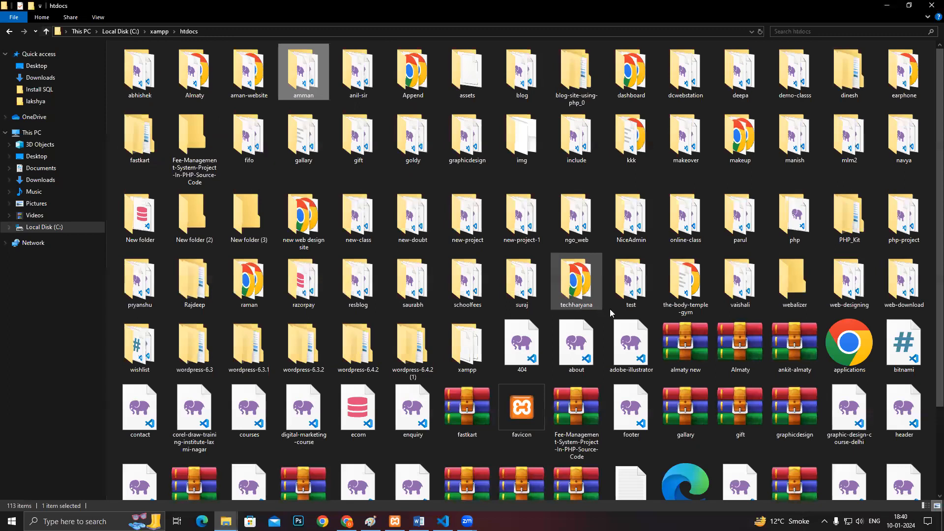
{"action": "double_click", "coordinate": [303, 85]}
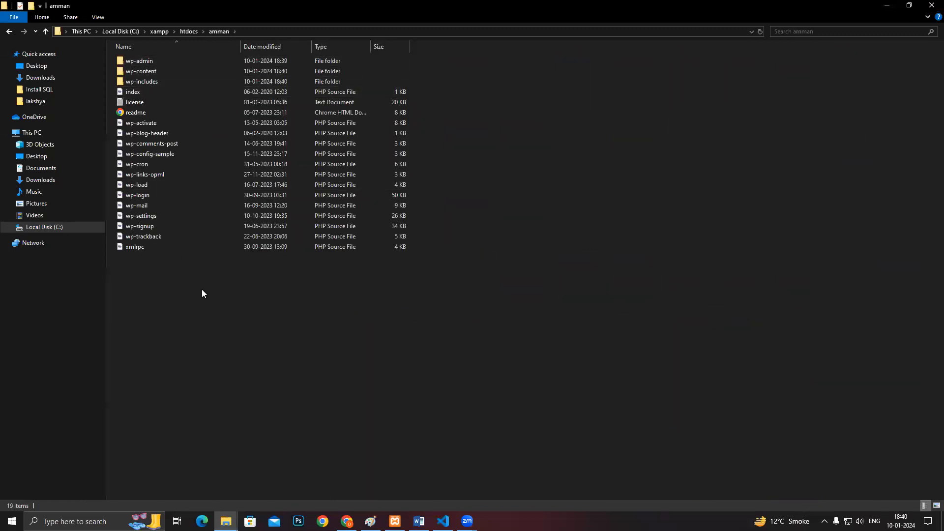
{"action": "key", "text": "alt+Tab"}
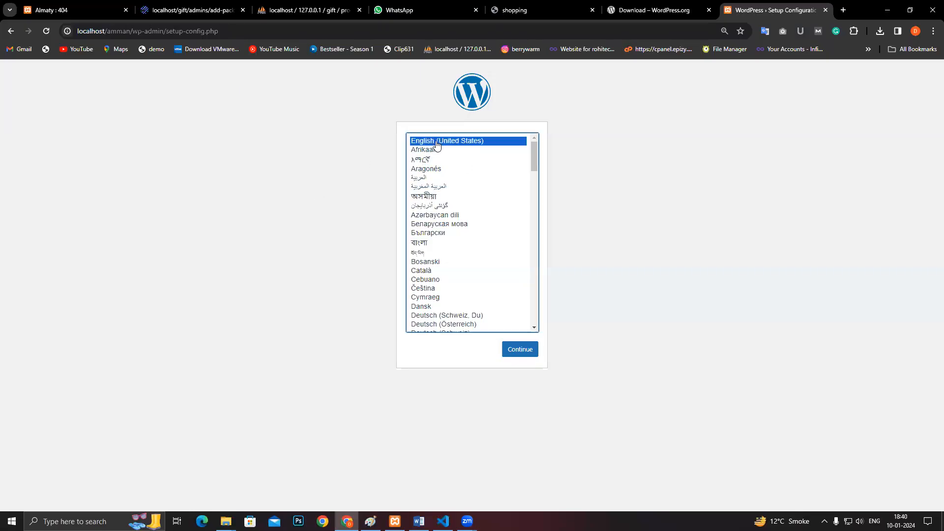
- Continue with English past the intro page to the database connection form
{"action": "left_click", "coordinate": [517, 350]}
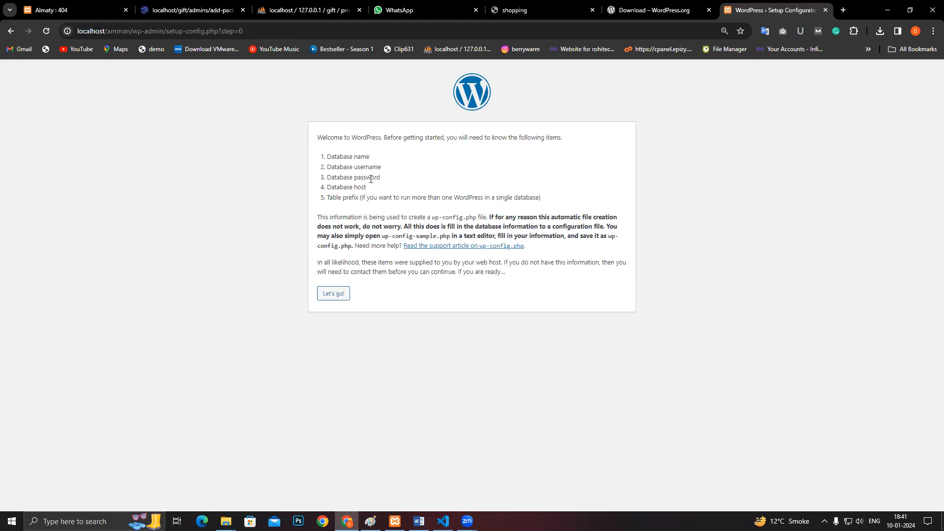
{"action": "left_click", "coordinate": [344, 293]}
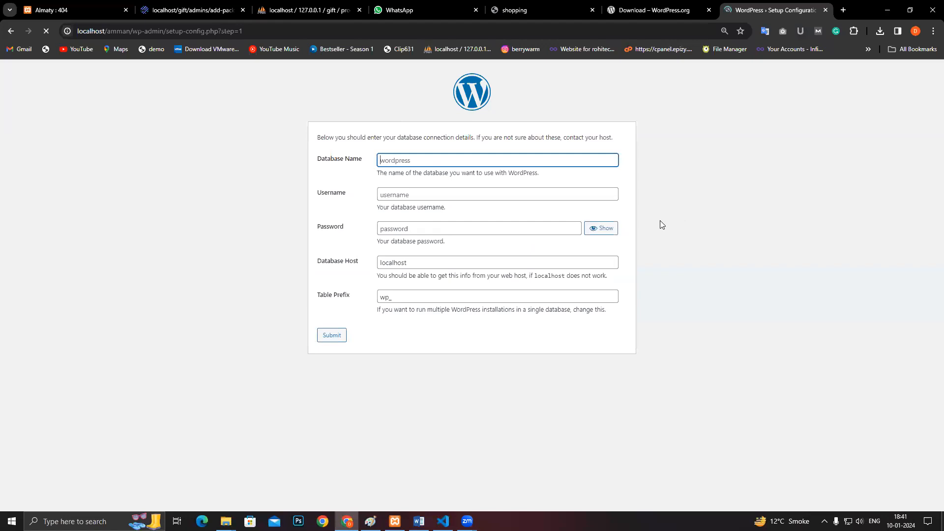
{"action": "left_click", "coordinate": [418, 161]}
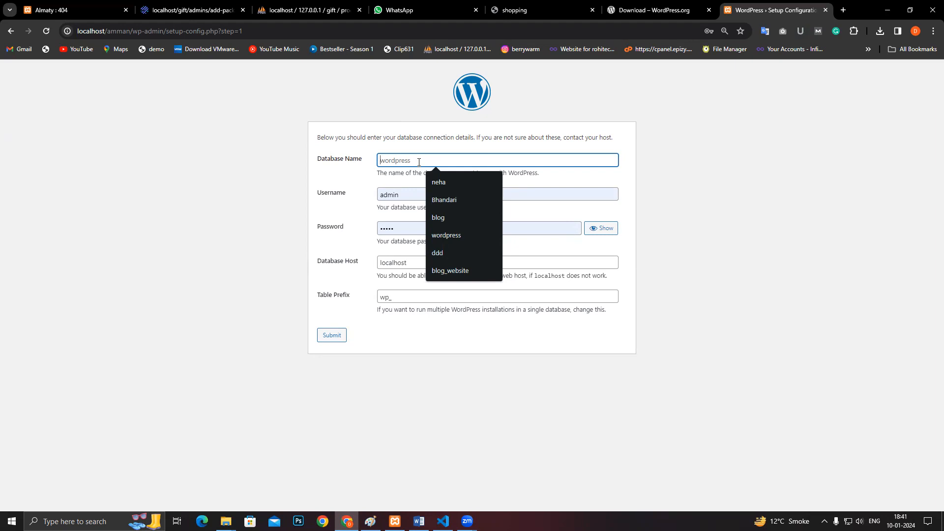
{"action": "left_click", "coordinate": [342, 179]}
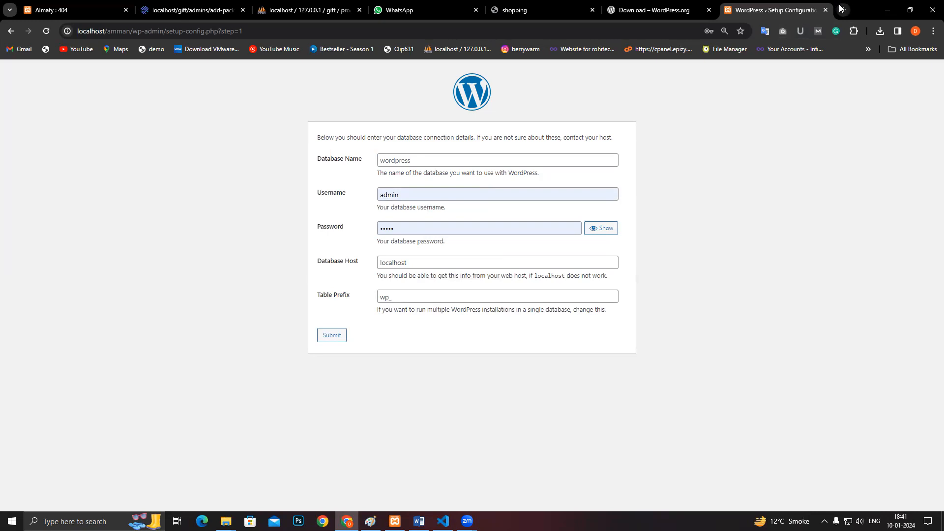
{"action": "left_click", "coordinate": [315, 10]}
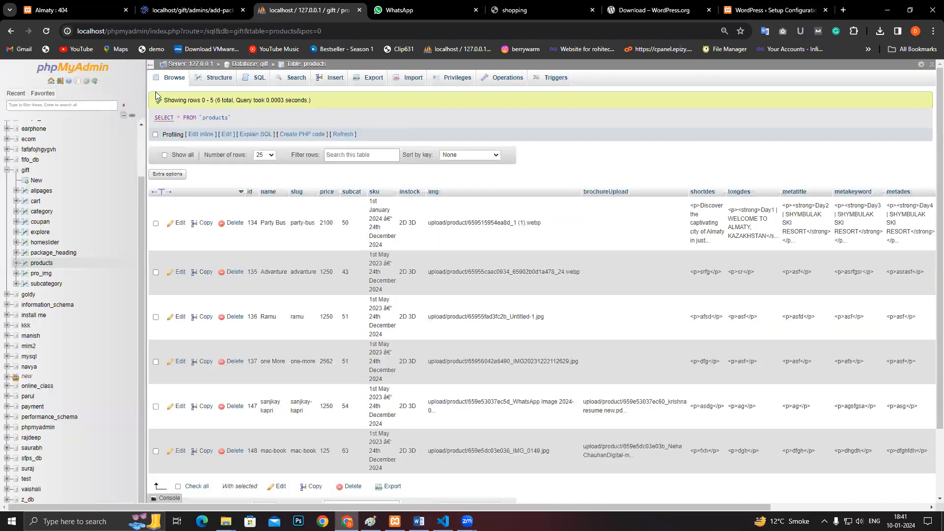
- Create a new empty phpMyAdmin database named amman
{"action": "left_click", "coordinate": [68, 71]}
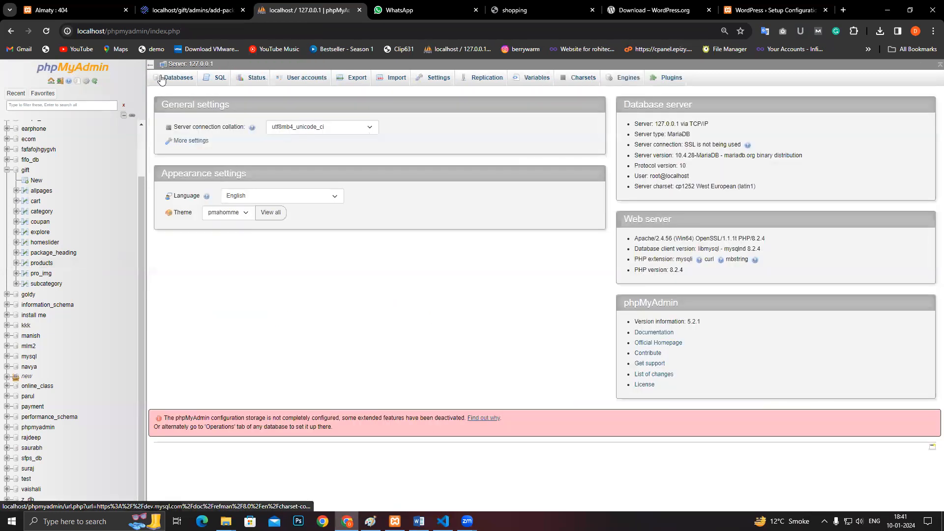
{"action": "left_click", "coordinate": [169, 83]}
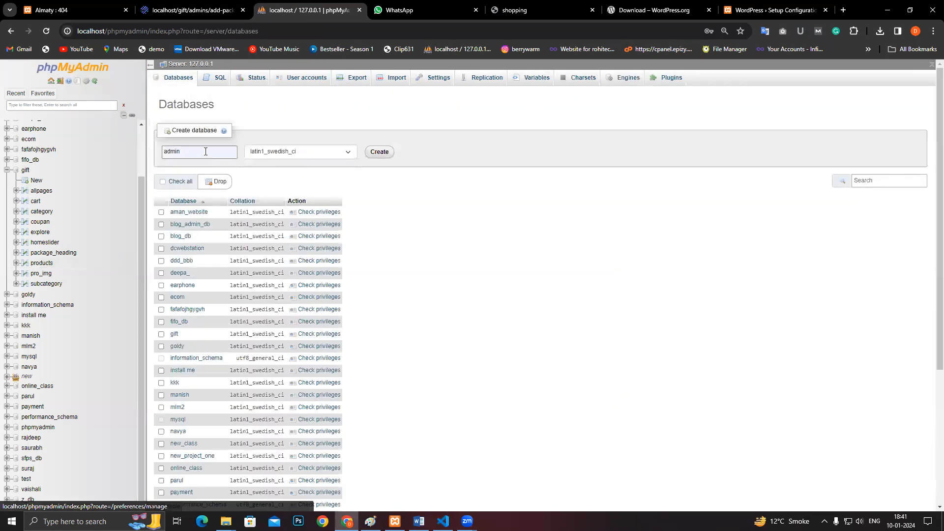
{"action": "double_click", "coordinate": [205, 152]}
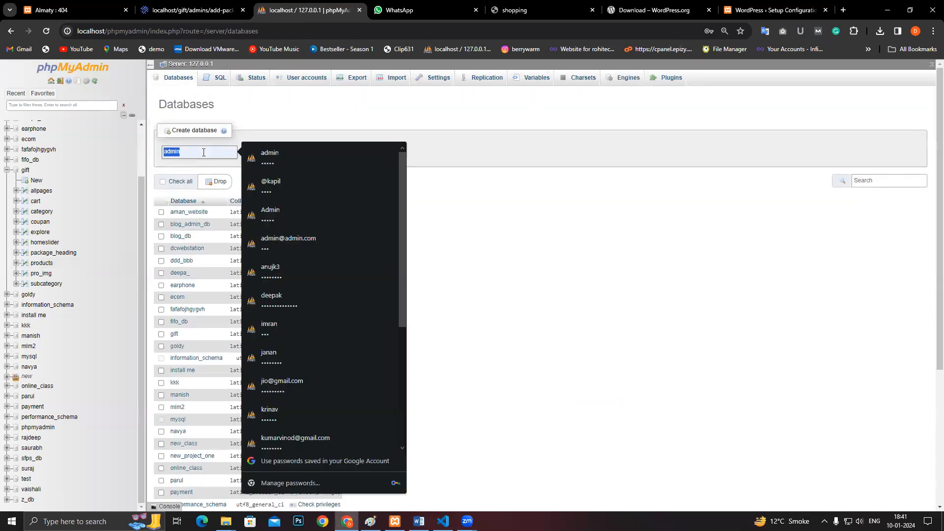
{"action": "key", "text": "BackSpace"}
{"action": "type", "text": "amman"}
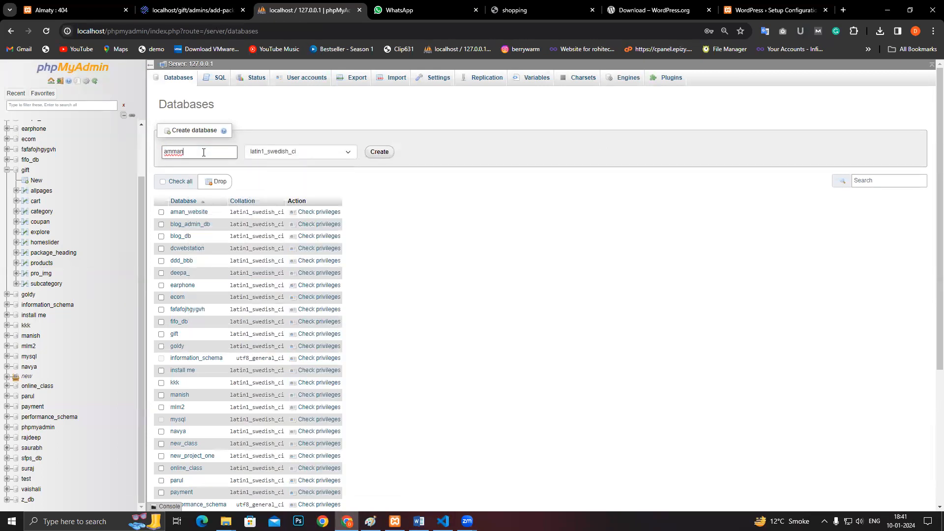
{"action": "type", "text": "_"}
{"action": "key", "text": "BackSpace"}
{"action": "left_click", "coordinate": [376, 154]}
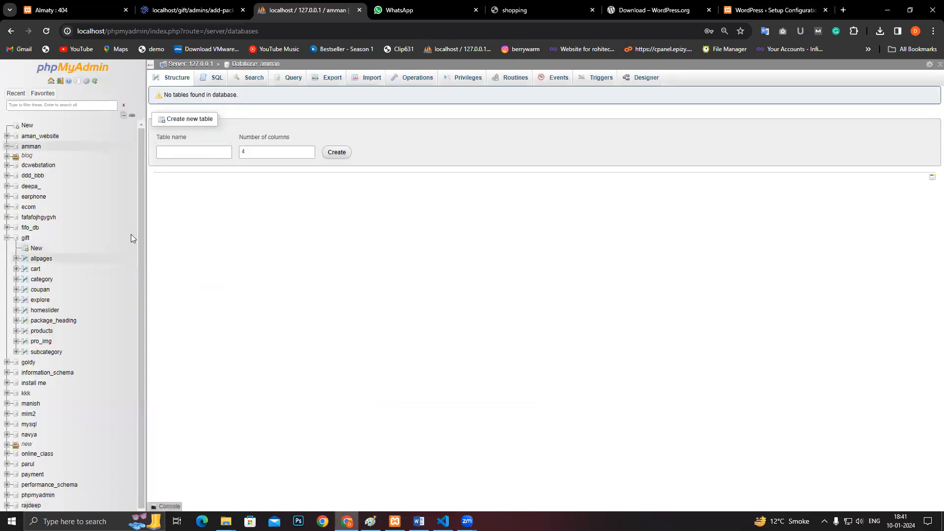
- Copy the amman database name and return to the WordPress form's Database Name field
{"action": "double_click", "coordinate": [29, 135]}
{"action": "key", "text": "ctrl+c"}
{"action": "left_click_drag", "start_coordinate": [24, 136], "coordinate": [24, 139]}
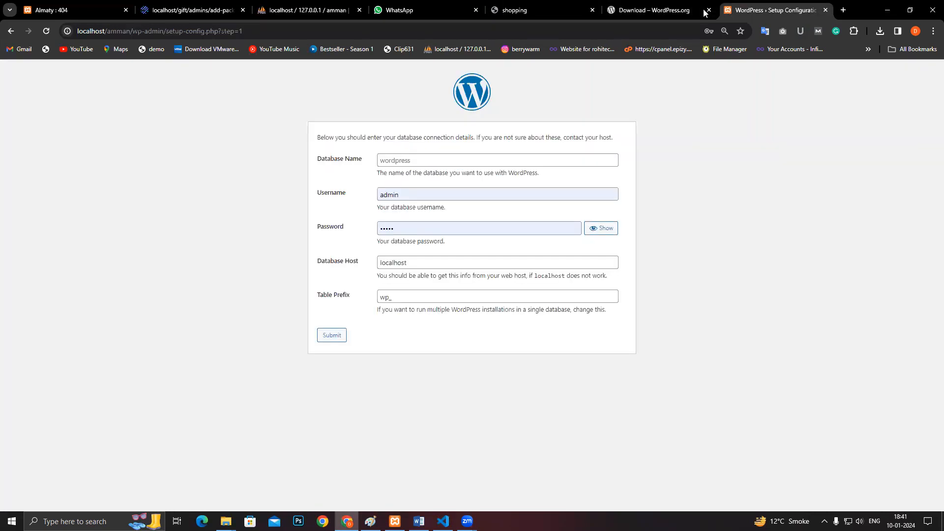
{"action": "left_click", "coordinate": [772, 10]}
{"action": "left_click", "coordinate": [484, 159]}
- Enter database name amman, username root and an empty password
{"action": "key", "text": "ctrl+v"}
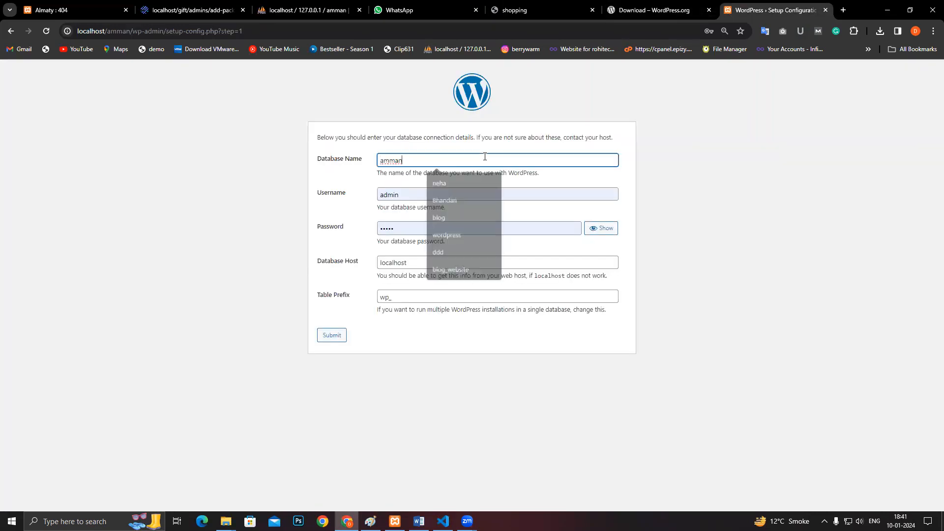
{"action": "left_click", "coordinate": [417, 194]}
{"action": "key", "text": "ctrl+a"}
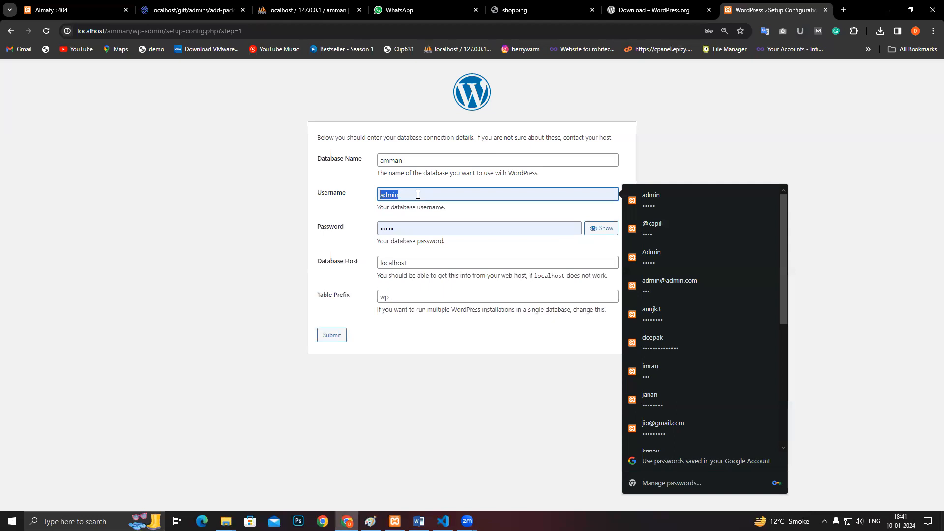
{"action": "key", "text": "BackSpace"}
{"action": "type", "text": "root"}
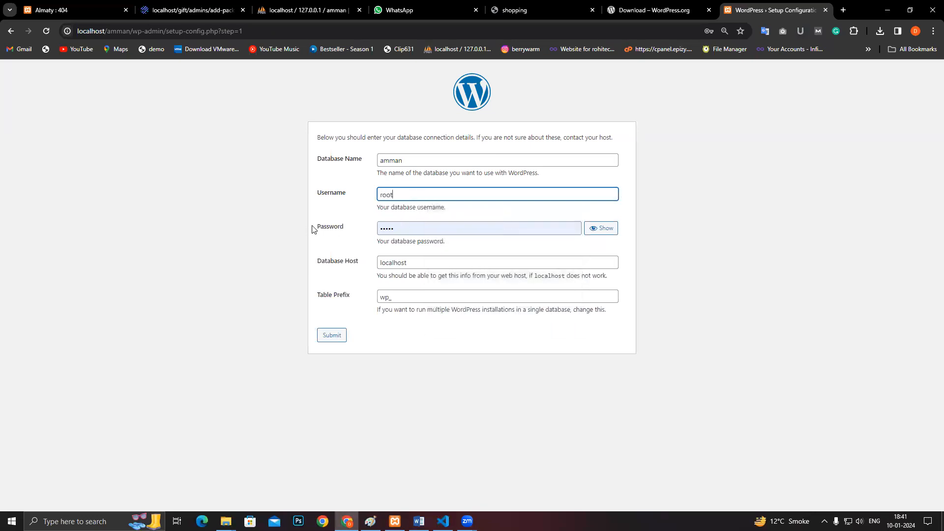
{"action": "left_click", "coordinate": [386, 227]}
{"action": "key", "text": "ctrl+a"}
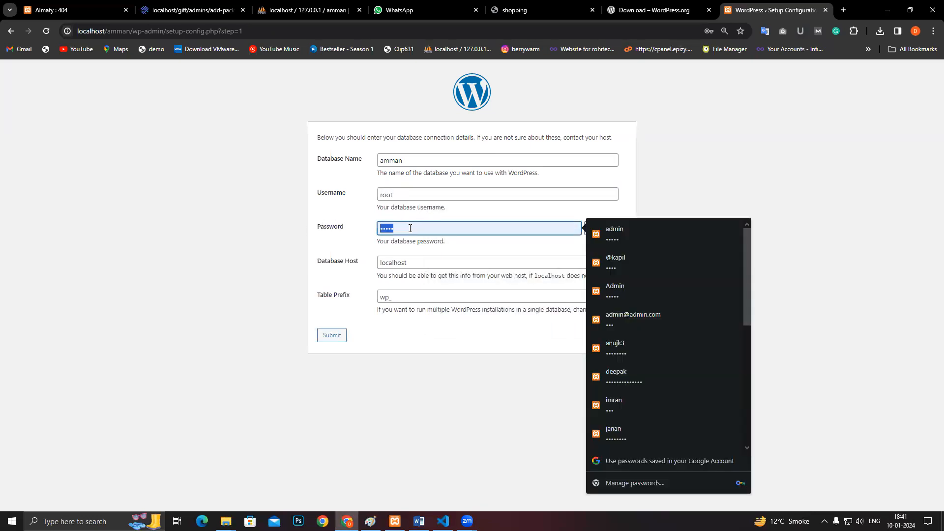
{"action": "key", "text": "BackSpace"}
{"action": "left_click", "coordinate": [349, 251]}
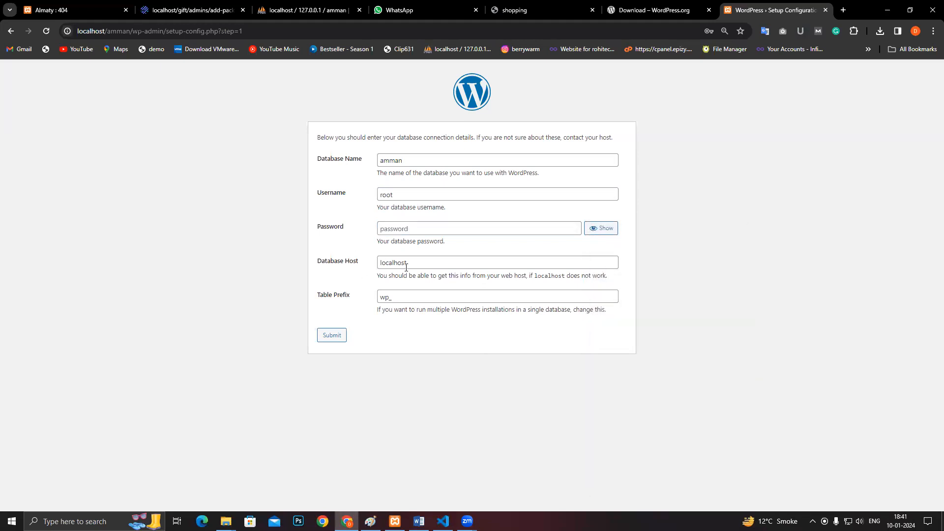
- Leave the database host as localhost and the table prefix unchanged
{"action": "left_click", "coordinate": [443, 266]}
{"action": "left_click", "coordinate": [345, 284]}
{"action": "left_click", "coordinate": [415, 297]}
{"action": "left_click", "coordinate": [418, 338]}
{"action": "left_click", "coordinate": [308, 10]}
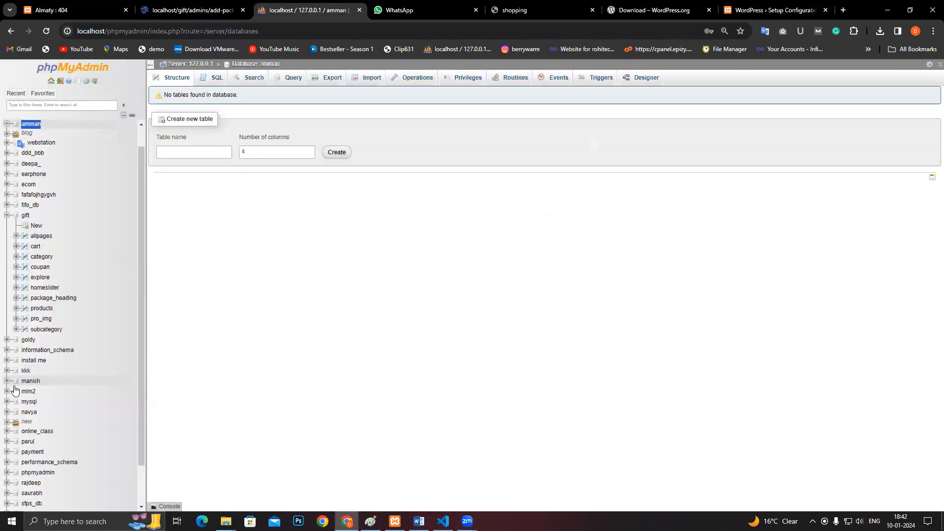
{"action": "scroll", "coordinate": [17, 394], "scroll_direction": "down", "scroll_amount": 1}
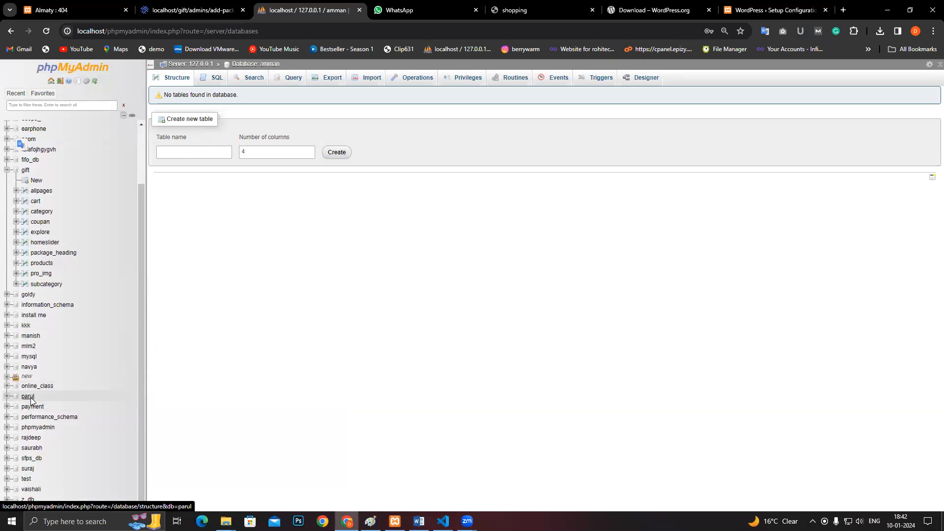
{"action": "left_click", "coordinate": [29, 398]}
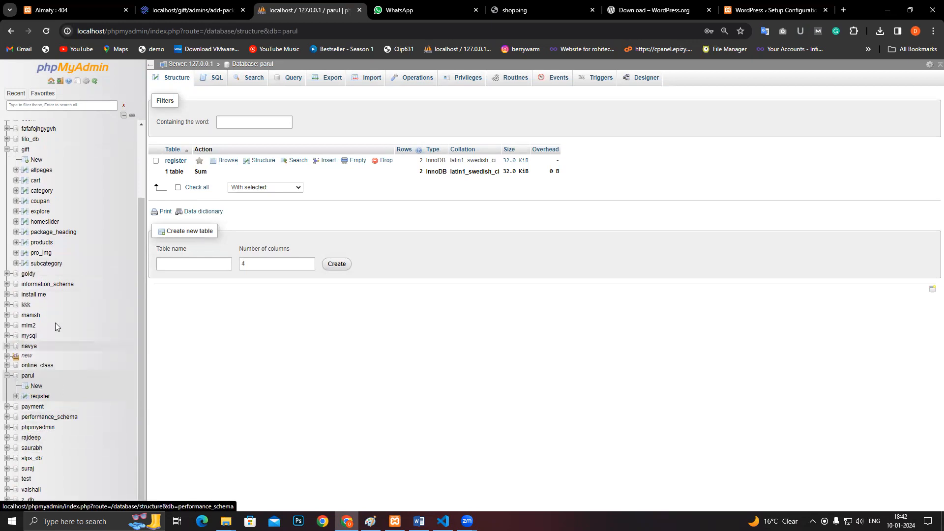
{"action": "left_click", "coordinate": [30, 274]}
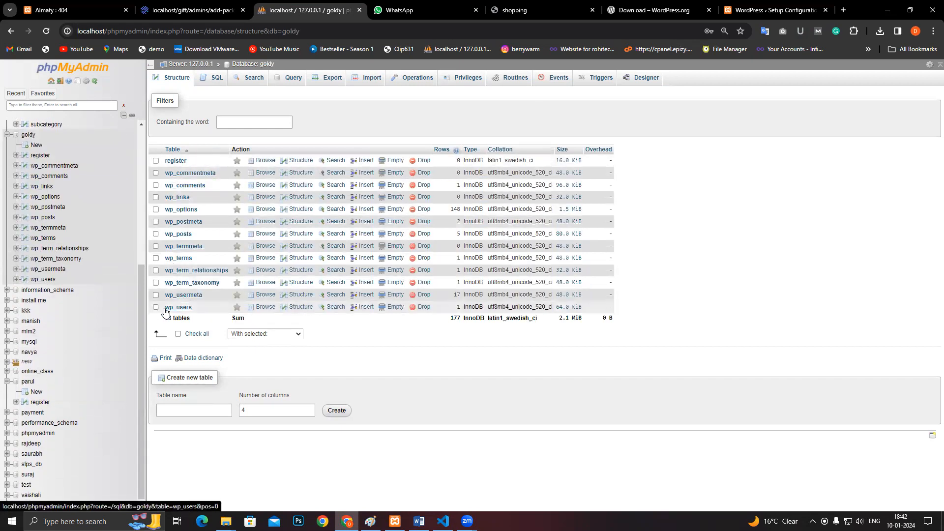
{"action": "left_click", "coordinate": [767, 10]}
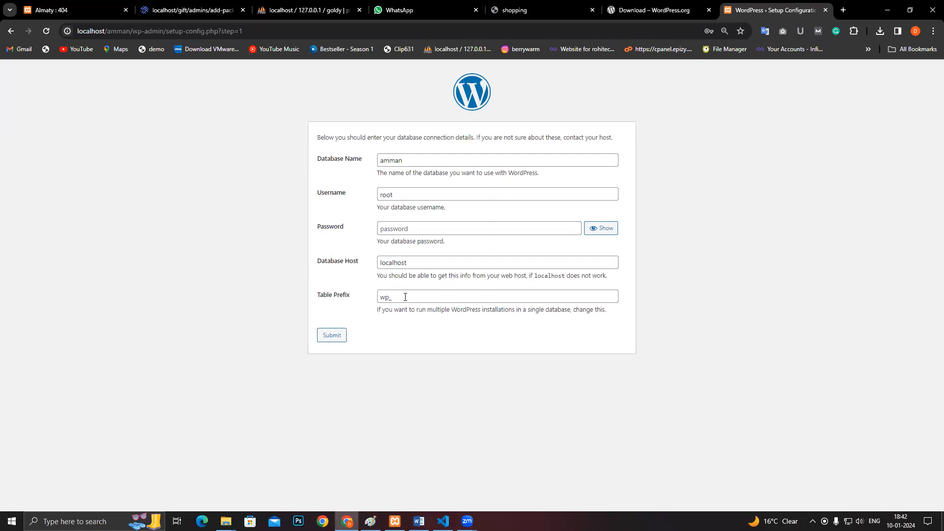
- Change the table prefix from wp_ to mp_ and submit the database details
{"action": "double_click", "coordinate": [405, 297]}
{"action": "key", "text": "BackSpace"}
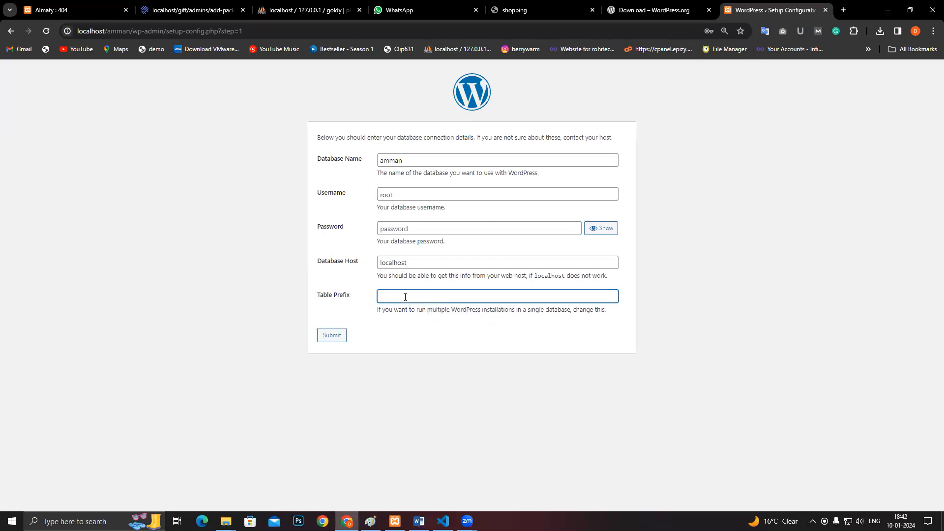
{"action": "type", "text": "mp"}
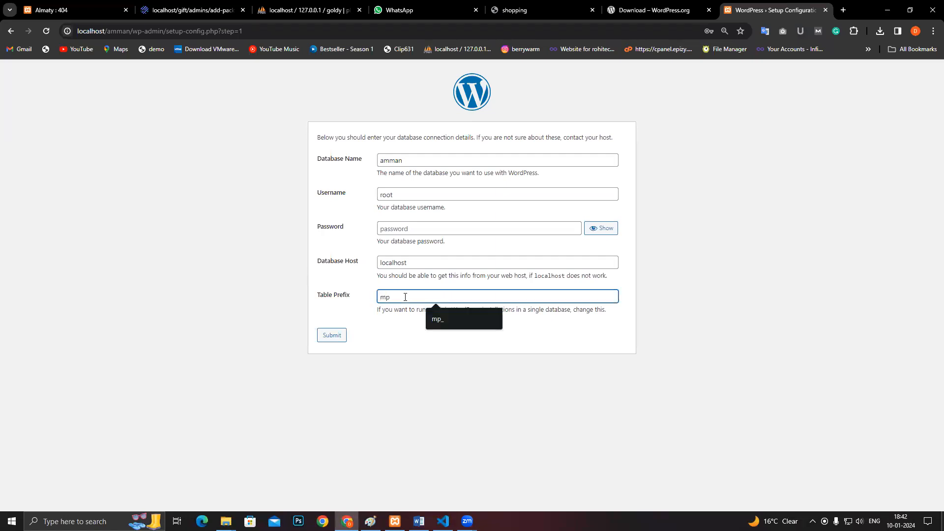
{"action": "type", "text": "_"}
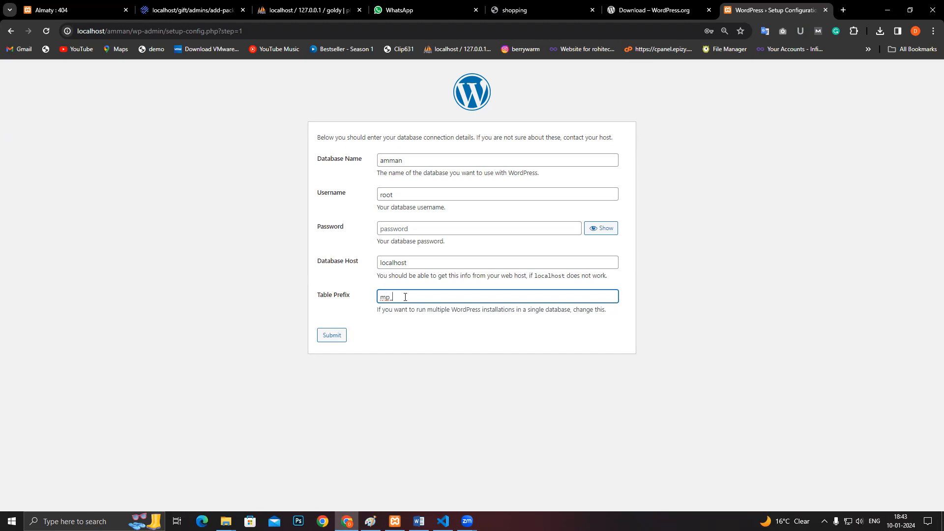
{"action": "left_click", "coordinate": [324, 338]}
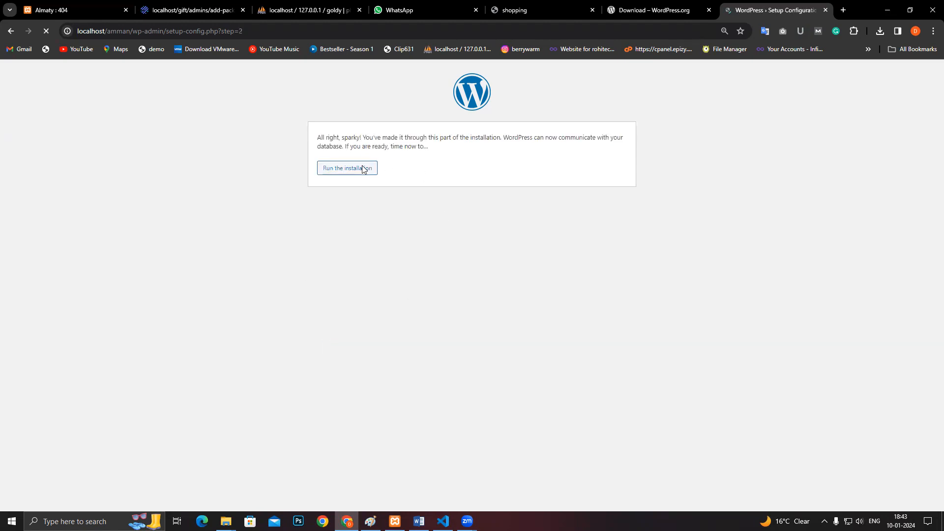
- Run the WordPress installation to reach the Welcome site-information form
{"action": "left_click", "coordinate": [361, 169]}
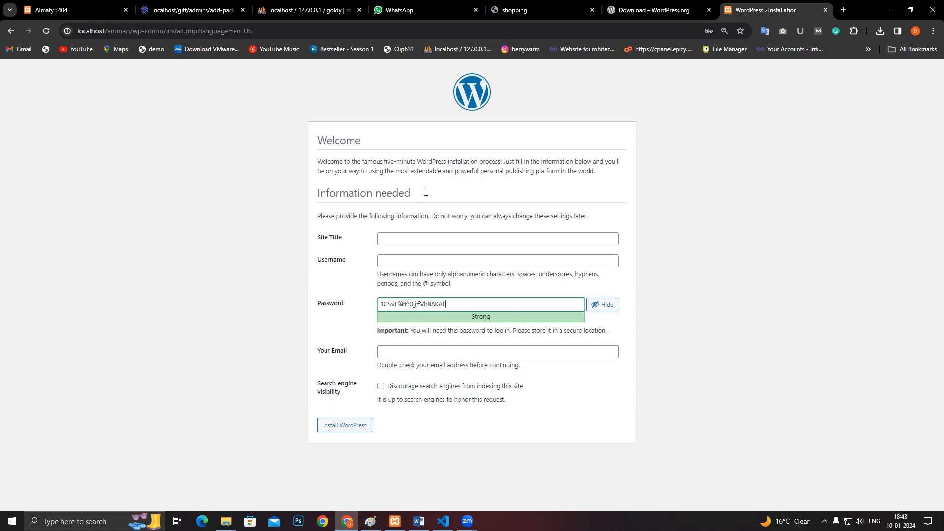
- Fill in the site title 'graphic design institute' and the username admin from saved suggestions
{"action": "left_click", "coordinate": [405, 240]}
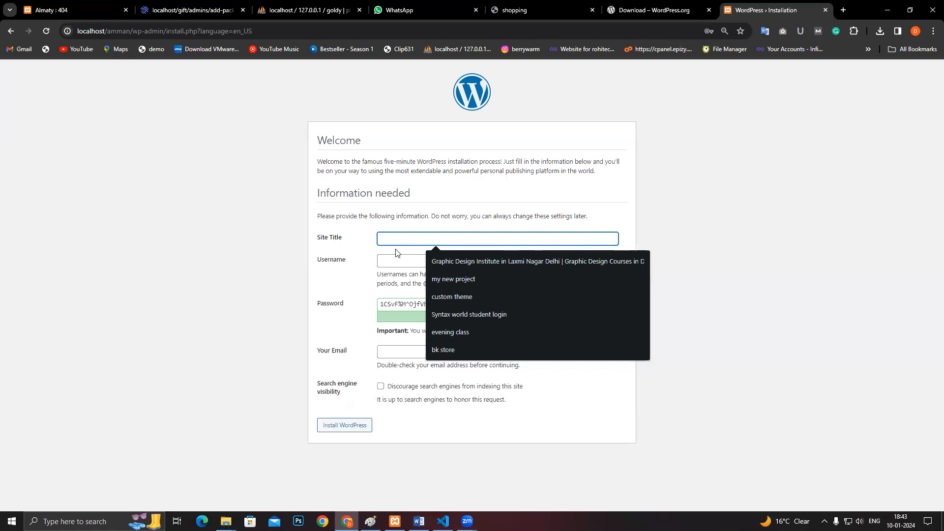
{"action": "left_click", "coordinate": [458, 261]}
{"action": "left_click", "coordinate": [458, 258]}
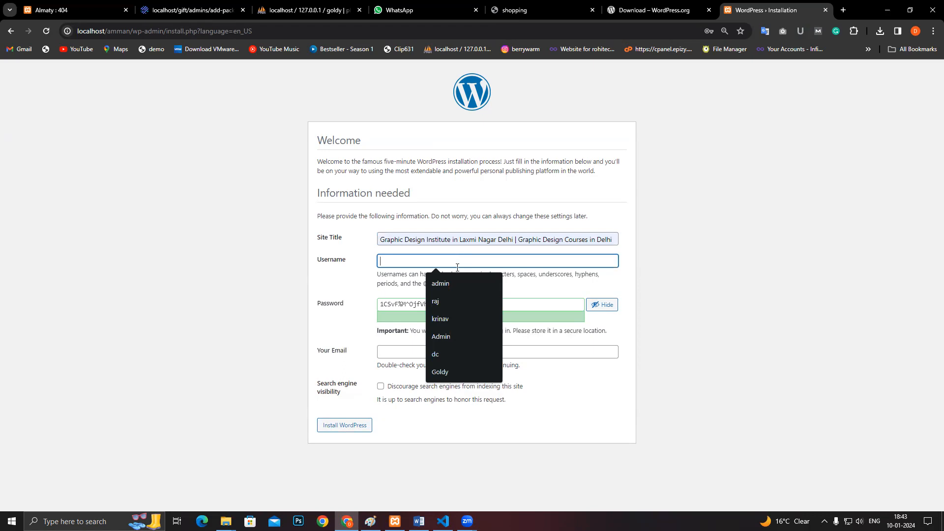
{"action": "left_click", "coordinate": [456, 279]}
- Replace the generated password with a weak password and confirm its use
{"action": "left_click", "coordinate": [457, 300]}
{"action": "key", "text": "ctrl+a"}
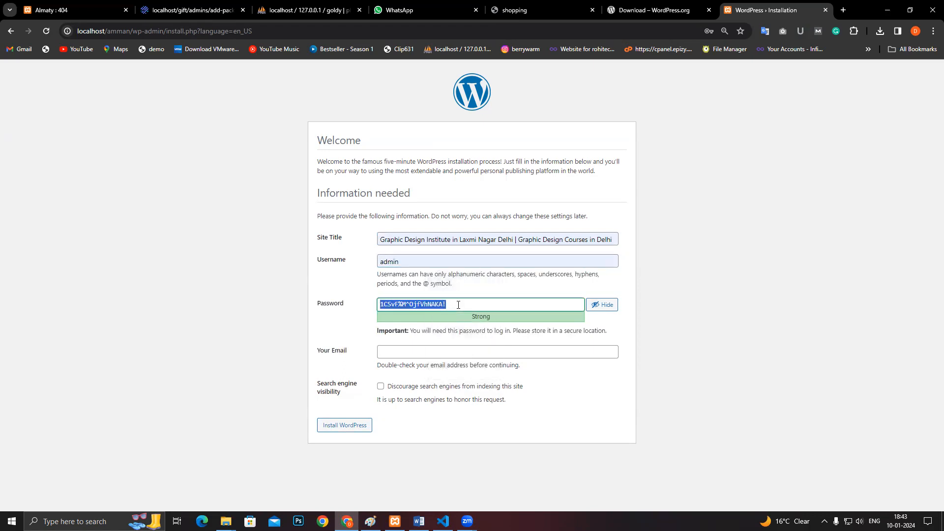
{"action": "key", "text": "BackSpace"}
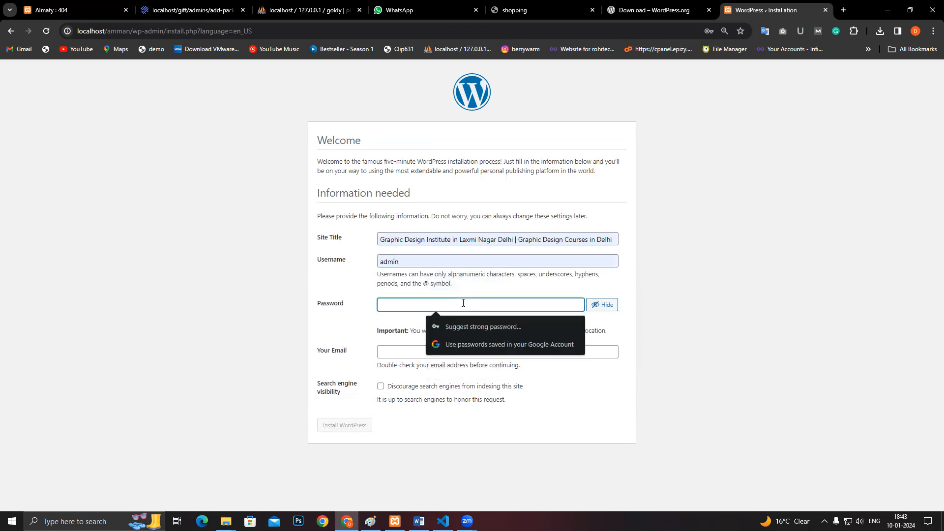
{"action": "left_click", "coordinate": [469, 239]}
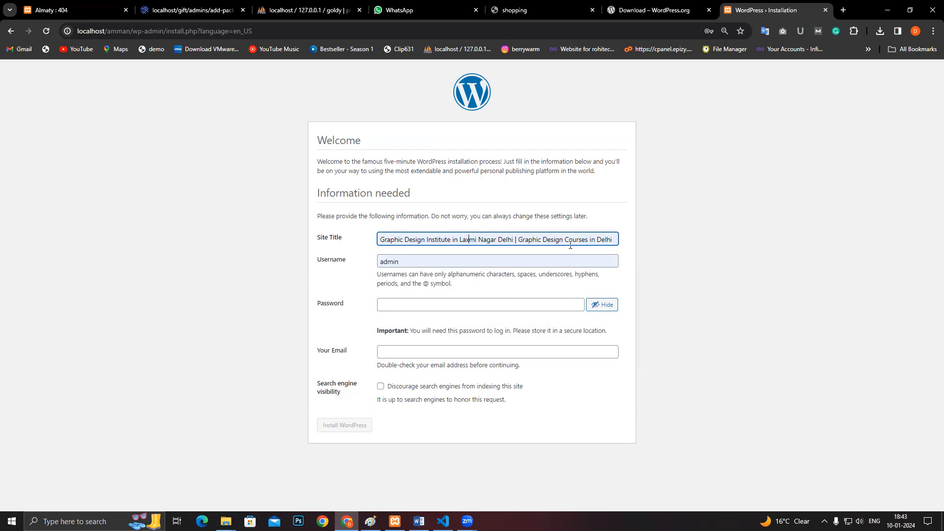
{"action": "left_click", "coordinate": [417, 263]}
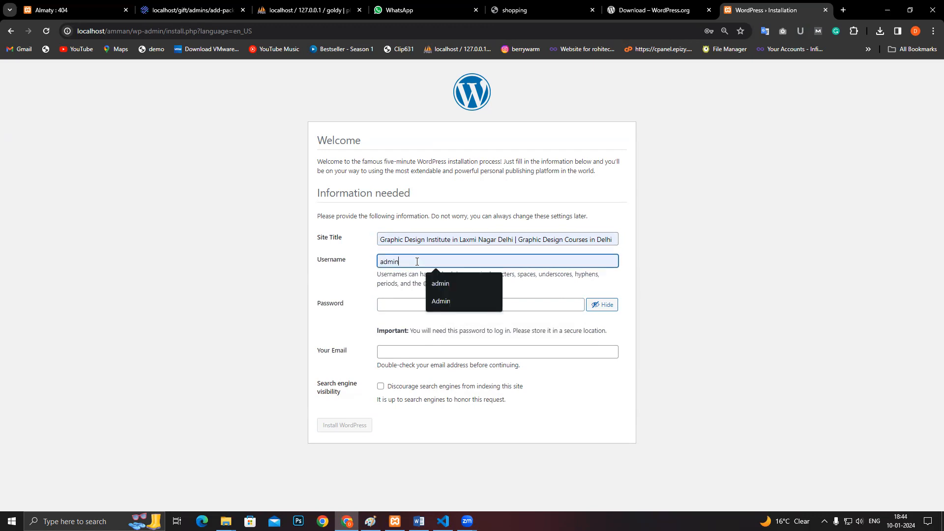
{"action": "left_click", "coordinate": [419, 306]}
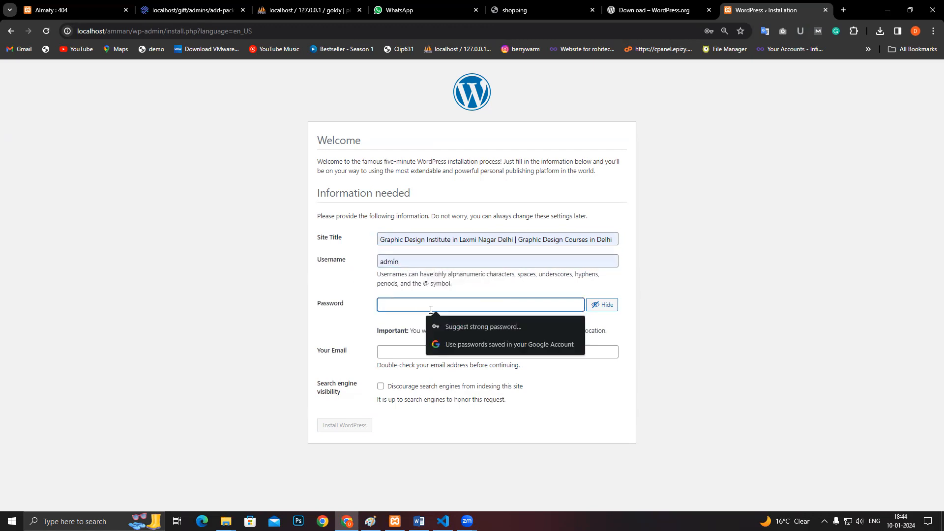
{"action": "type", "text": "admi"}
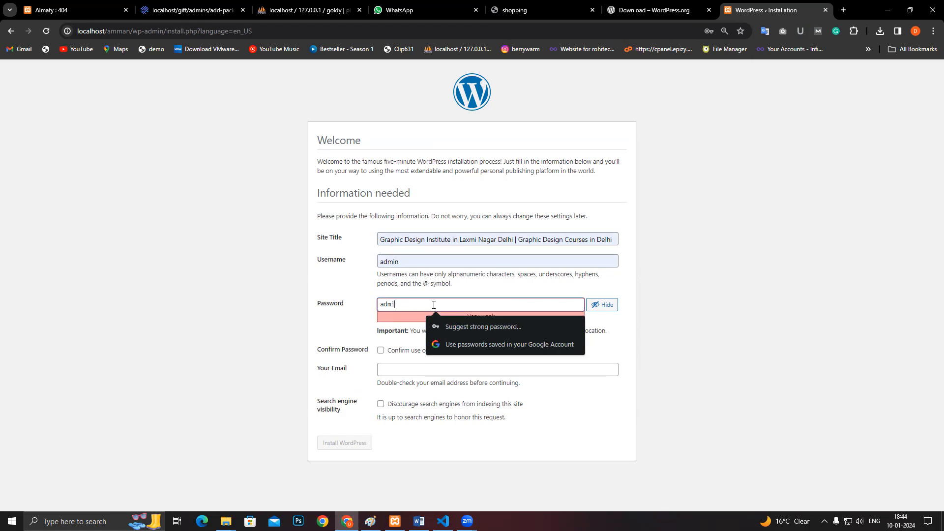
{"action": "type", "text": "n"}
{"action": "left_click", "coordinate": [359, 317]}
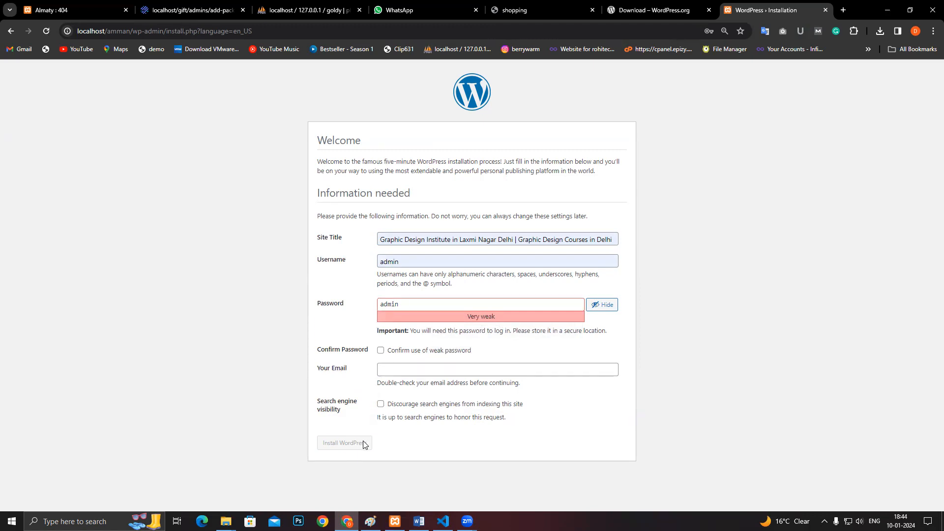
{"action": "left_click", "coordinate": [381, 350]}
- Enter the saved admin e-mail address and install WordPress
{"action": "left_click", "coordinate": [417, 369]}
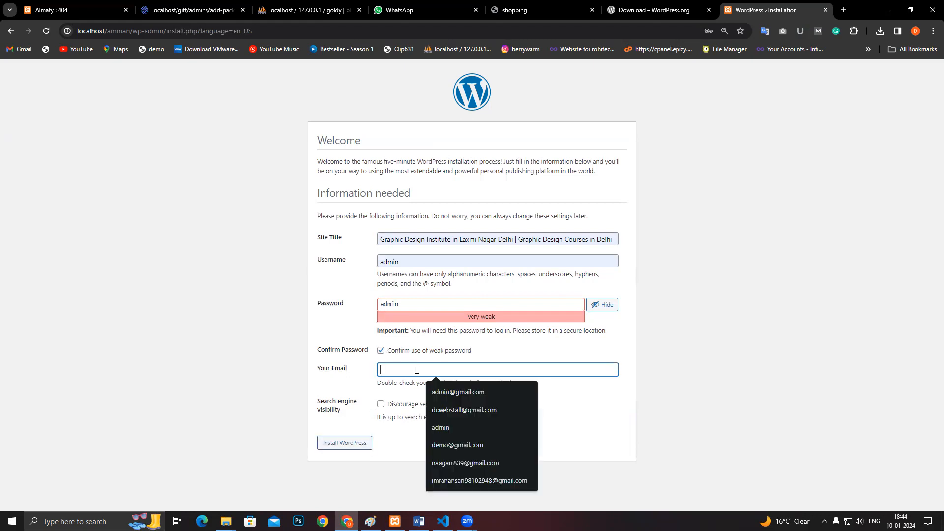
{"action": "left_click", "coordinate": [473, 392]}
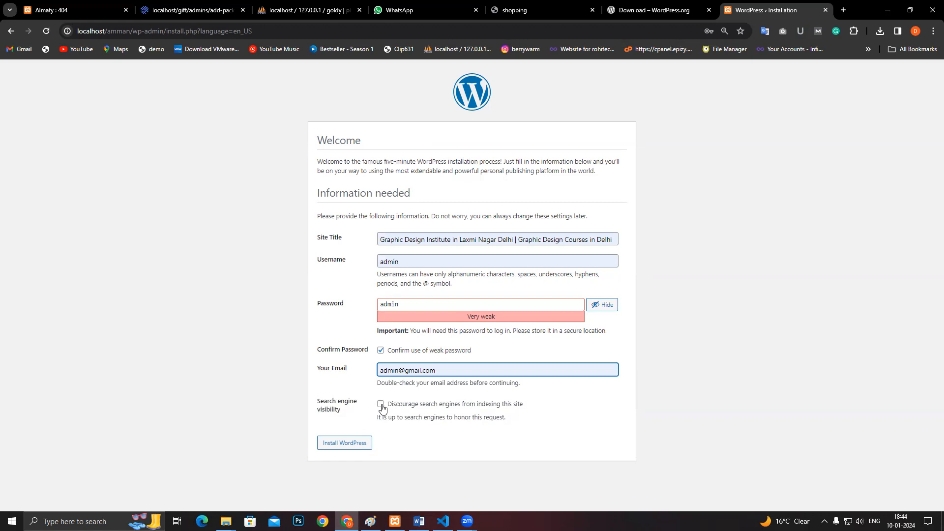
{"action": "left_click", "coordinate": [329, 449]}
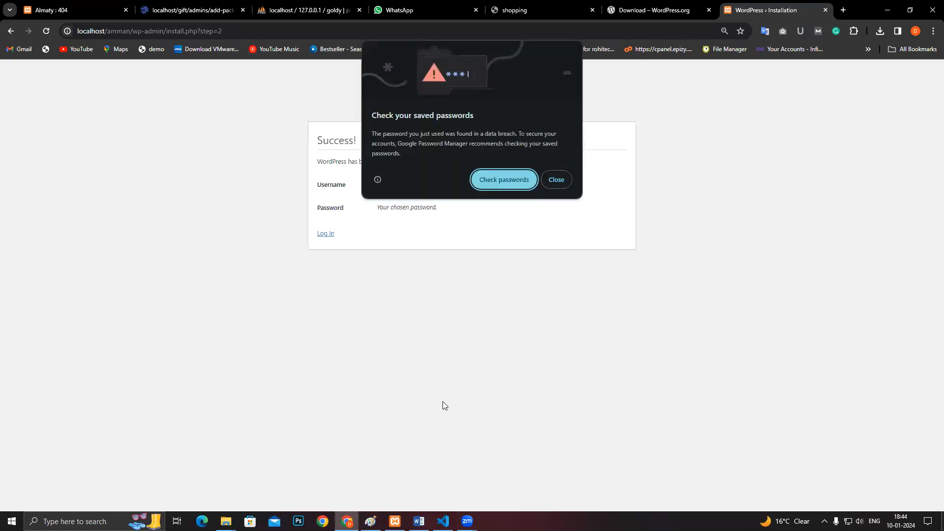
- Log in to the new site as admin
{"action": "left_click", "coordinate": [545, 180]}
{"action": "left_click", "coordinate": [325, 234]}
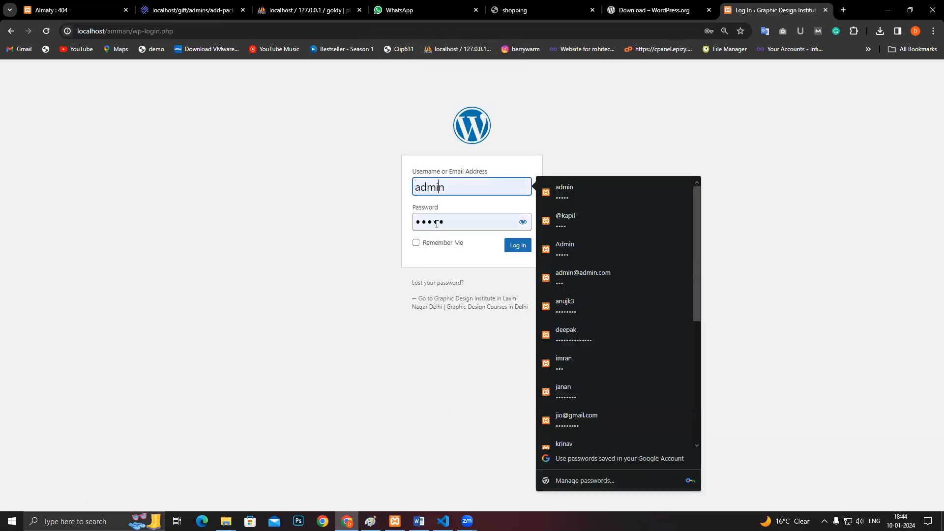
{"action": "left_click", "coordinate": [523, 222]}
{"action": "left_click", "coordinate": [510, 247]}
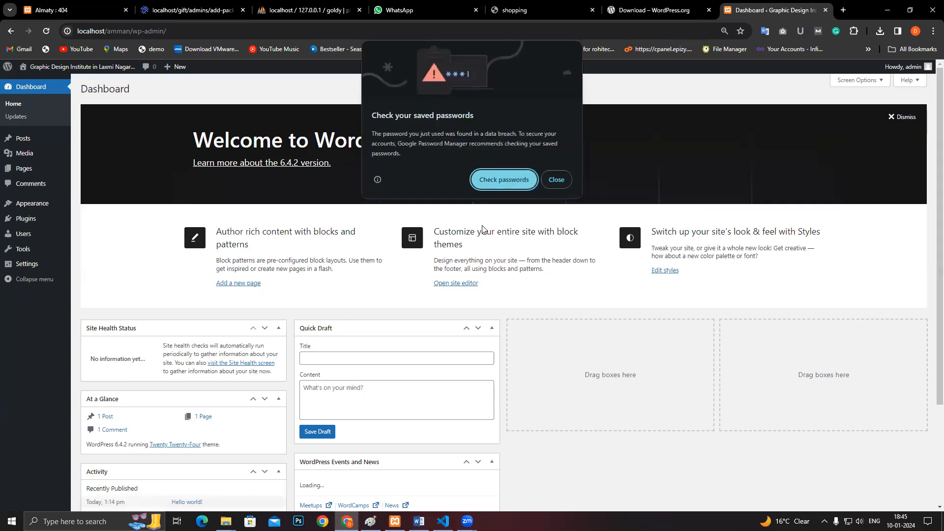
- Dismiss the password breach warning and remove the Welcome panel from the Dashboard
{"action": "left_click", "coordinate": [556, 180]}
{"action": "scroll", "coordinate": [706, 215], "scroll_direction": "down", "scroll_amount": 3}
{"action": "scroll", "coordinate": [705, 215], "scroll_direction": "up", "scroll_amount": 5}
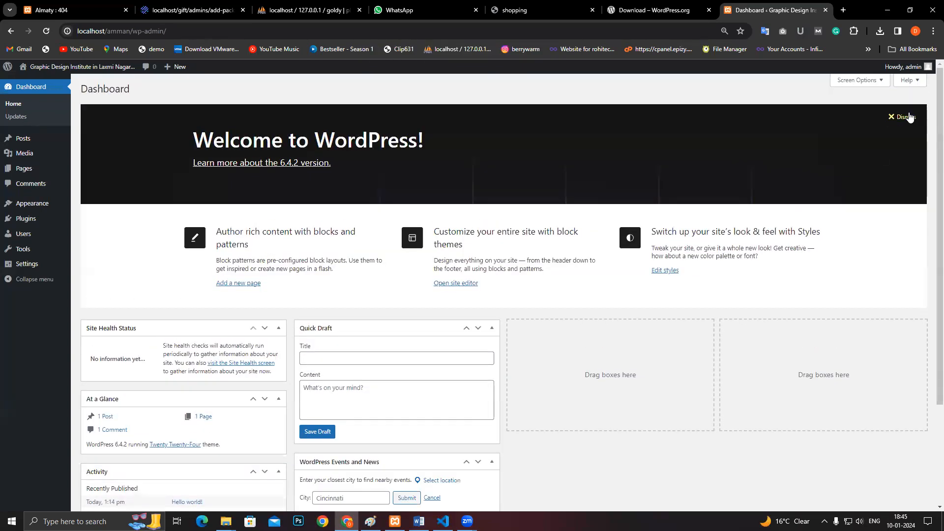
{"action": "left_click", "coordinate": [913, 117]}
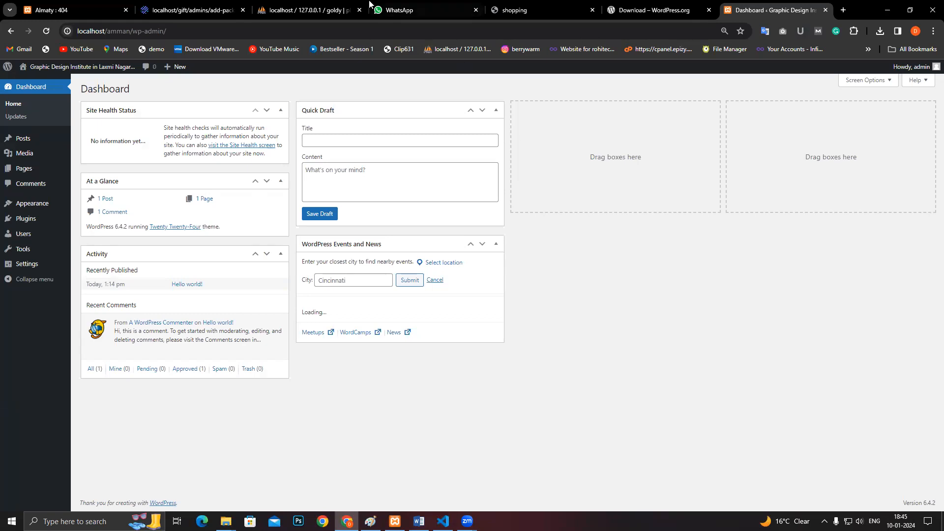
- Open the amman site's live homepage in a new tab and look it over
{"action": "middle_click", "coordinate": [46, 71]}
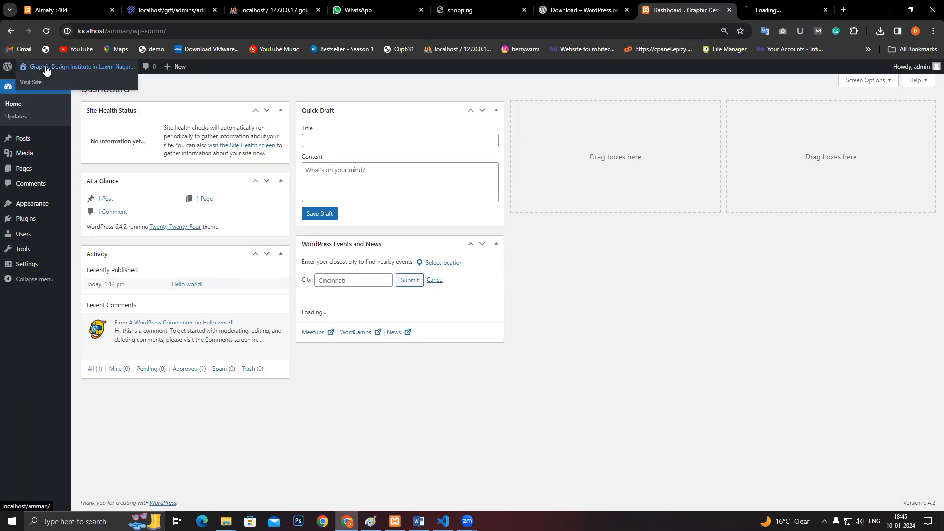
{"action": "left_click", "coordinate": [777, 10]}
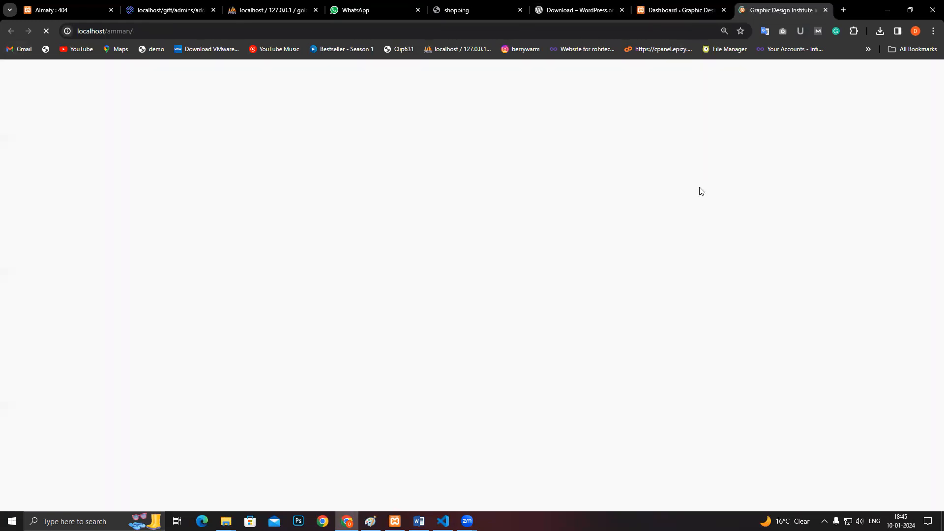
{"action": "scroll", "coordinate": [641, 233], "scroll_direction": "down", "scroll_amount": 20}
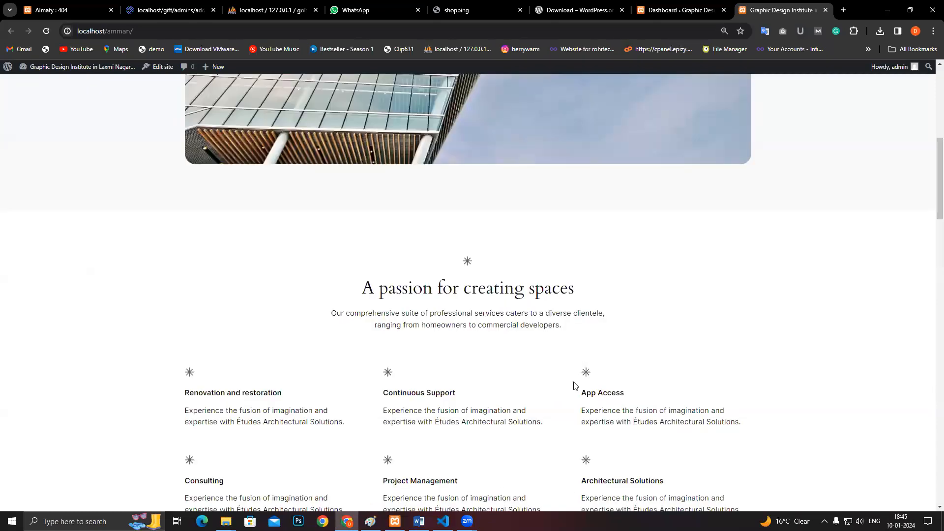
{"action": "scroll", "coordinate": [896, 366], "scroll_direction": "down", "scroll_amount": 6}
{"action": "scroll", "coordinate": [917, 390], "scroll_direction": "up", "scroll_amount": 15}
{"action": "scroll", "coordinate": [930, 156], "scroll_direction": "up", "scroll_amount": 18}
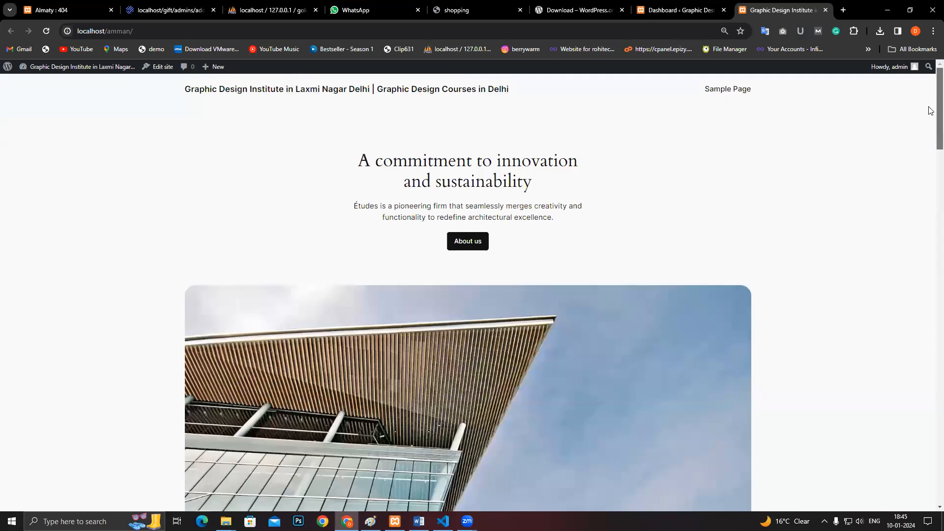
{"action": "left_click_drag", "start_coordinate": [367, 162], "coordinate": [609, 228]}
{"action": "left_click", "coordinate": [625, 230]}
- Activate the Twenty Twenty-Three theme from Appearance > Themes
{"action": "left_click", "coordinate": [678, 9]}
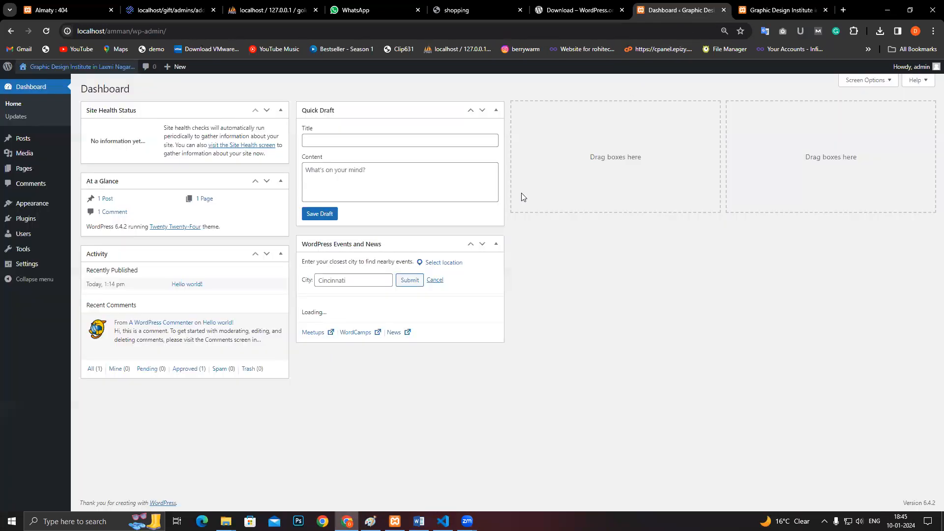
{"action": "mouse_move", "coordinate": [75, 193]}
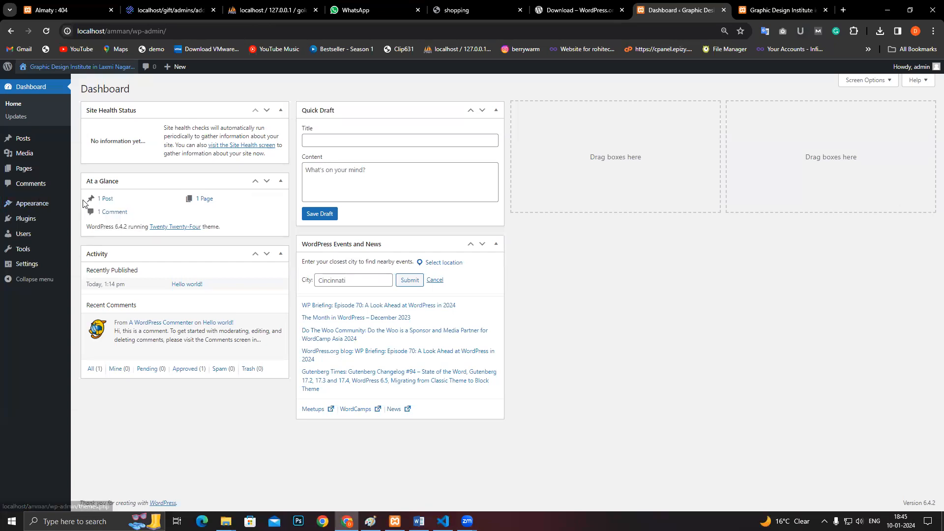
{"action": "left_click", "coordinate": [80, 207]}
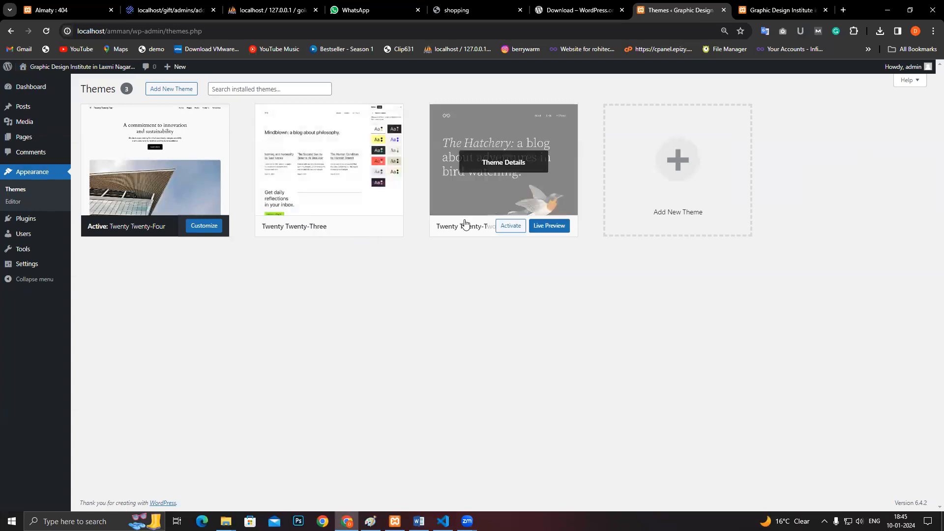
{"action": "mouse_move", "coordinate": [303, 231]}
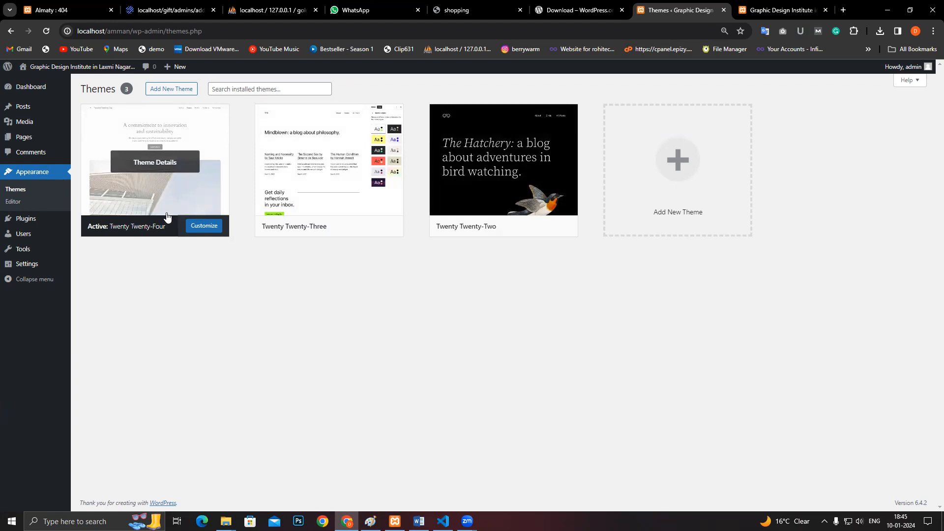
{"action": "mouse_move", "coordinate": [457, 209]}
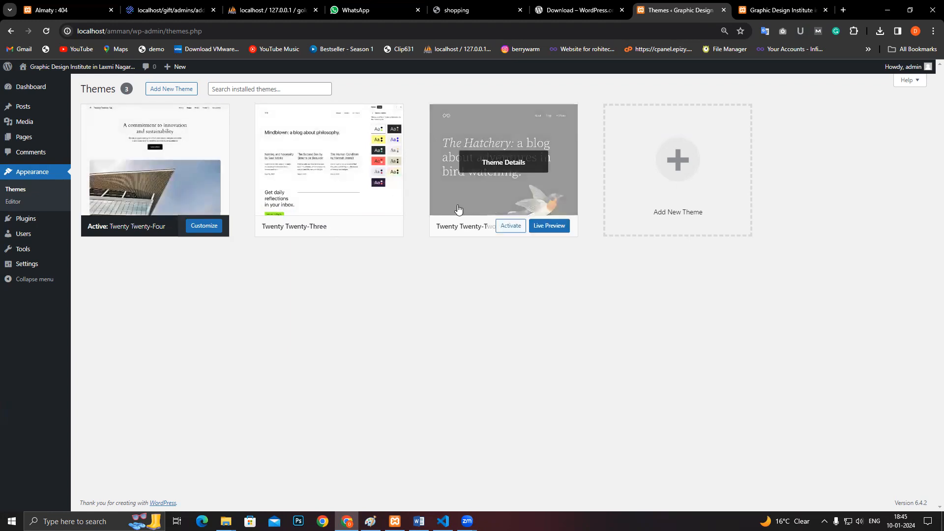
{"action": "mouse_move", "coordinate": [322, 206]}
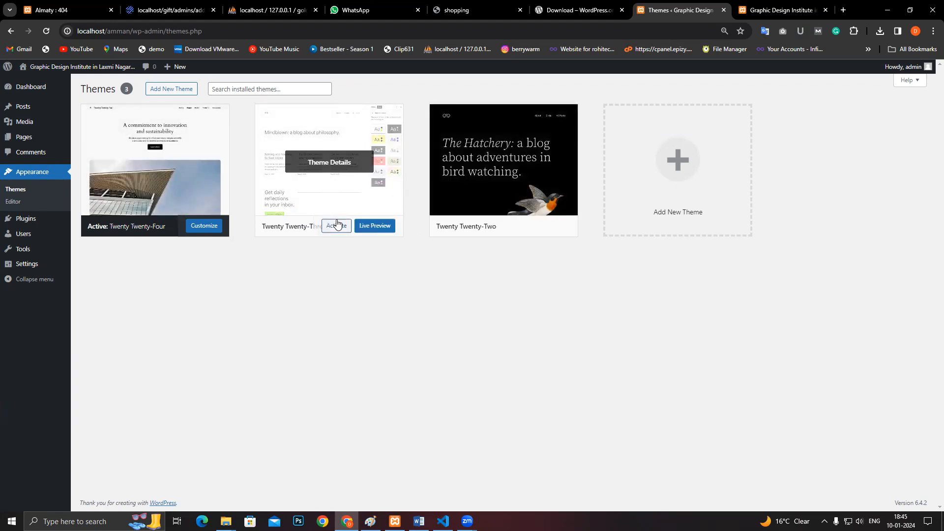
{"action": "left_click", "coordinate": [337, 225]}
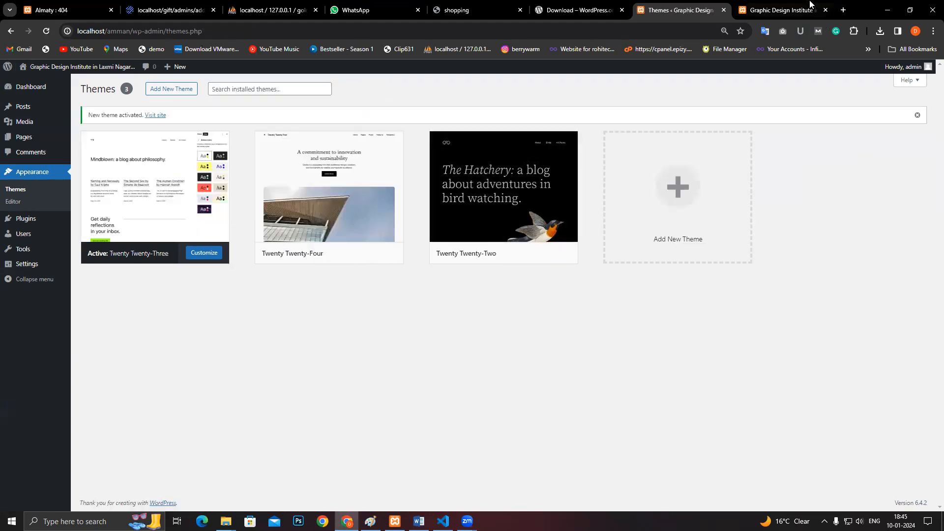
- Reload the live site tab to see it in Twenty Twenty-Three
{"action": "left_click", "coordinate": [782, 10]}
{"action": "left_click", "coordinate": [688, 29]}
{"action": "key", "text": "Return"}
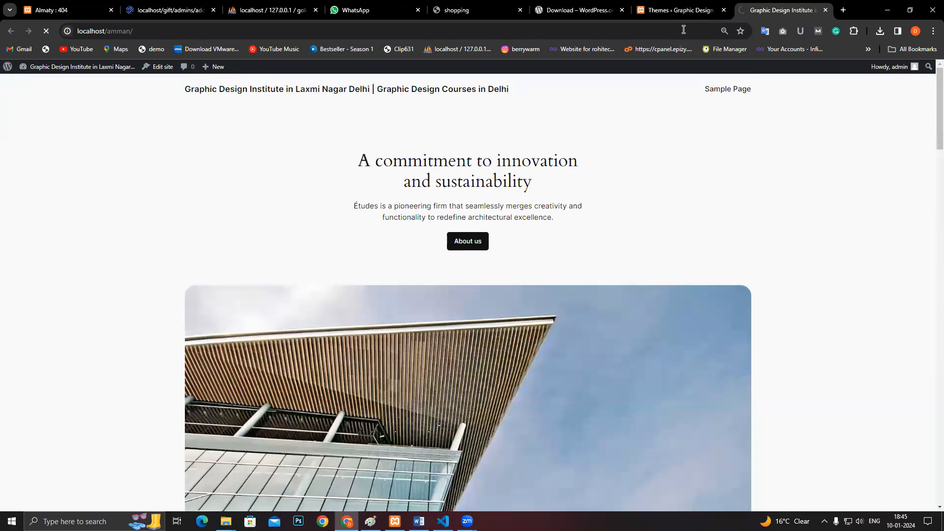
{"action": "scroll", "coordinate": [415, 221], "scroll_direction": "down", "scroll_amount": 2}
{"action": "scroll", "coordinate": [416, 225], "scroll_direction": "up", "scroll_amount": 2}
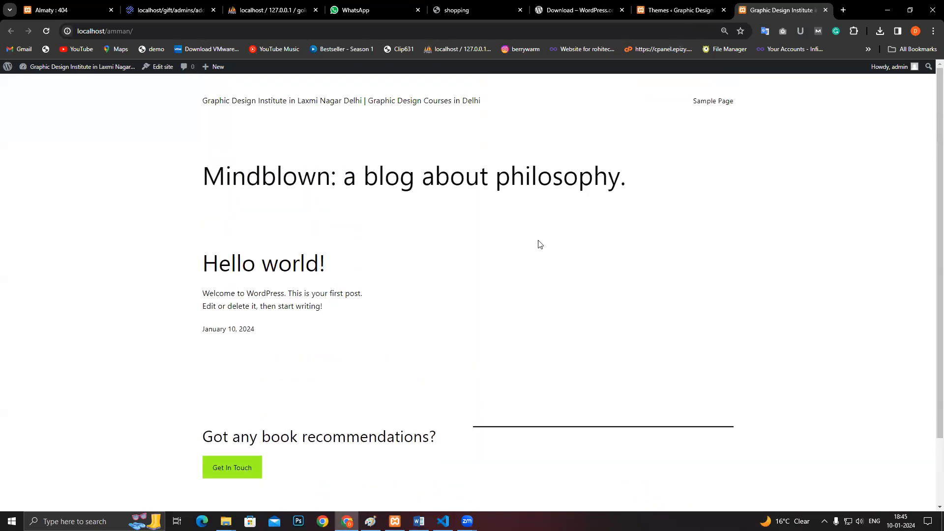
{"action": "scroll", "coordinate": [668, 202], "scroll_direction": "down", "scroll_amount": 2}
{"action": "scroll", "coordinate": [691, 185], "scroll_direction": "up", "scroll_amount": 2}
- Dismiss the theme-activated notice and go to the About WordPress page
{"action": "left_click", "coordinate": [682, 5]}
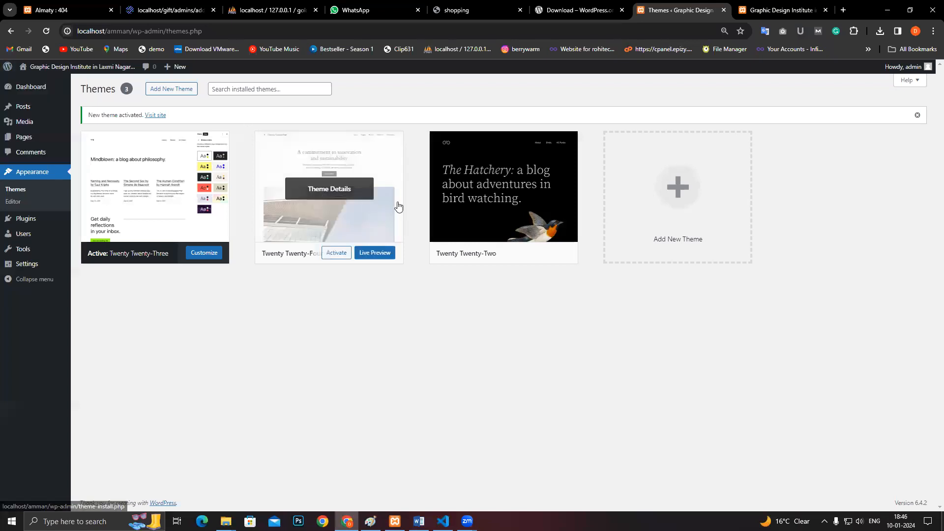
{"action": "left_click", "coordinate": [917, 115]}
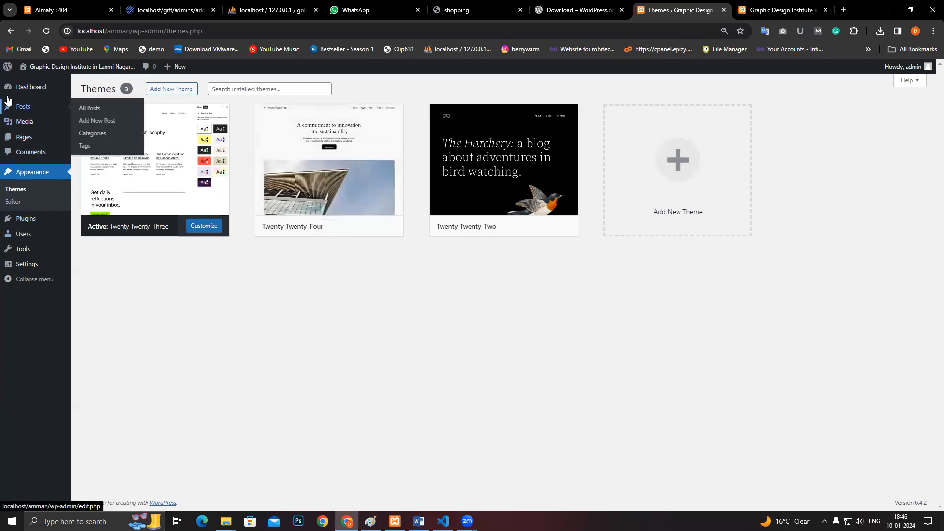
{"action": "left_click", "coordinate": [7, 70]}
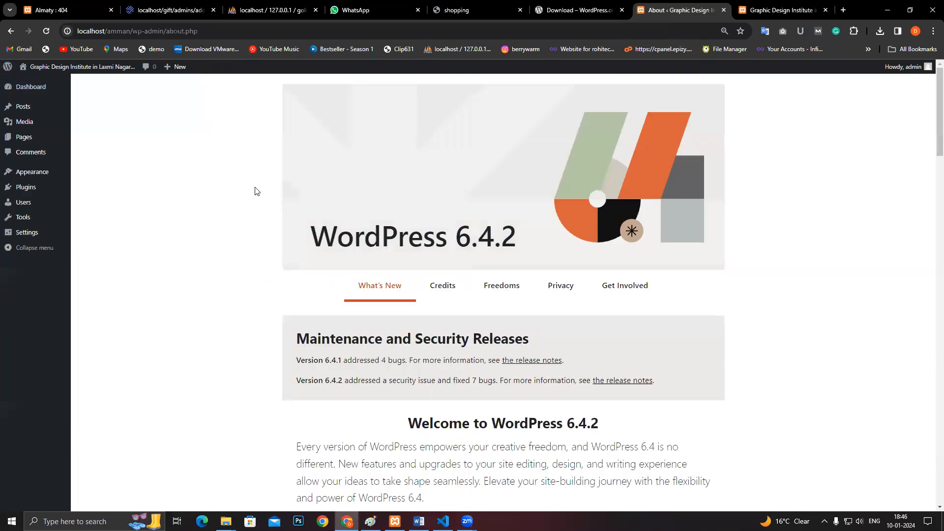
- Scroll through the WordPress 6.4.2 About page, then return to the Dashboard
{"action": "scroll", "coordinate": [268, 196], "scroll_direction": "down", "scroll_amount": 8}
{"action": "scroll", "coordinate": [310, 193], "scroll_direction": "down", "scroll_amount": 14}
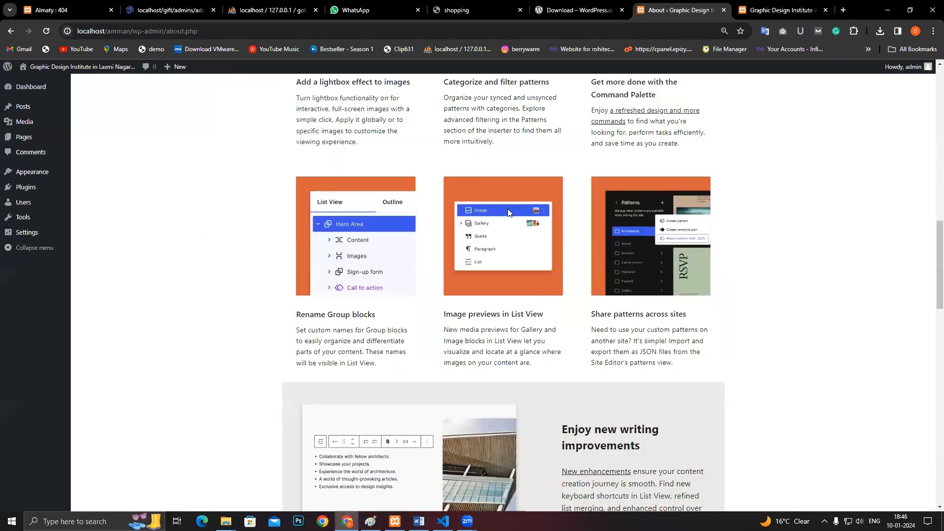
{"action": "scroll", "coordinate": [486, 209], "scroll_direction": "down", "scroll_amount": 12}
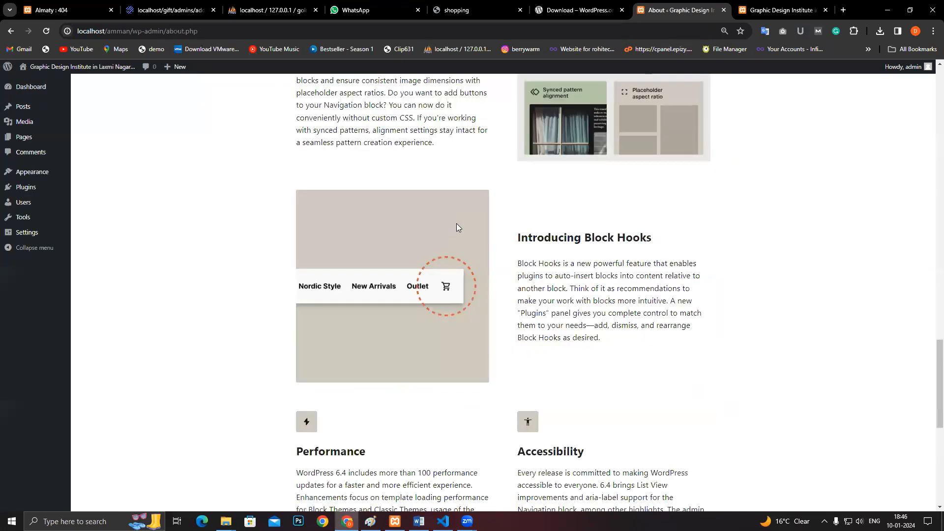
{"action": "scroll", "coordinate": [400, 233], "scroll_direction": "down", "scroll_amount": 3}
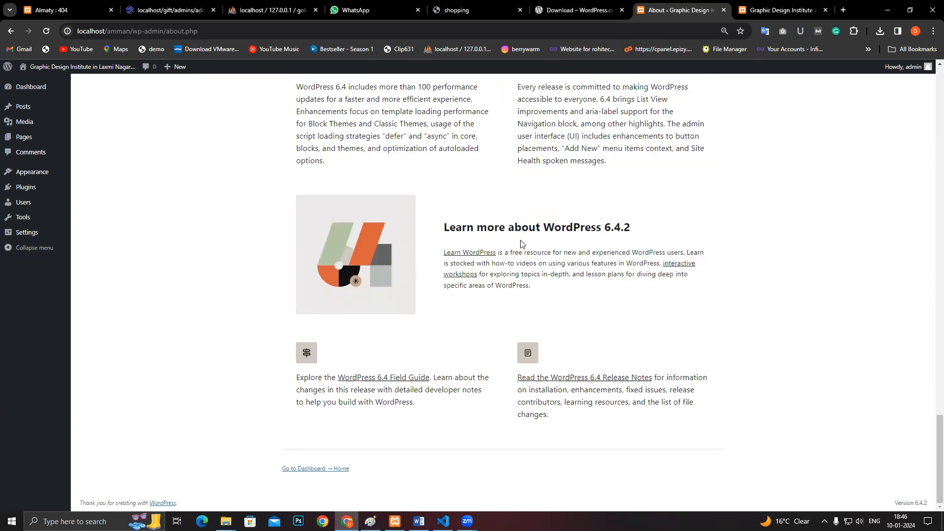
{"action": "scroll", "coordinate": [525, 235], "scroll_direction": "up", "scroll_amount": 5}
{"action": "scroll", "coordinate": [525, 231], "scroll_direction": "up", "scroll_amount": 15}
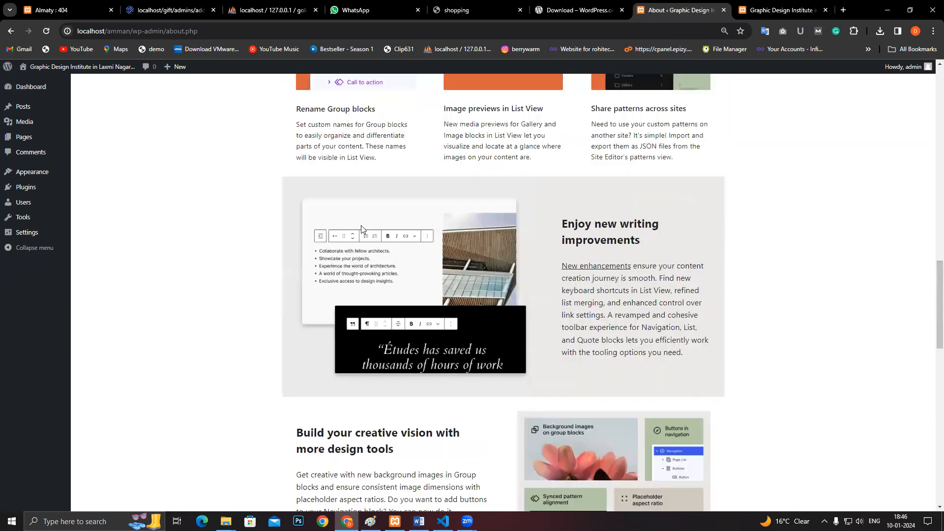
{"action": "left_click", "coordinate": [36, 90]}
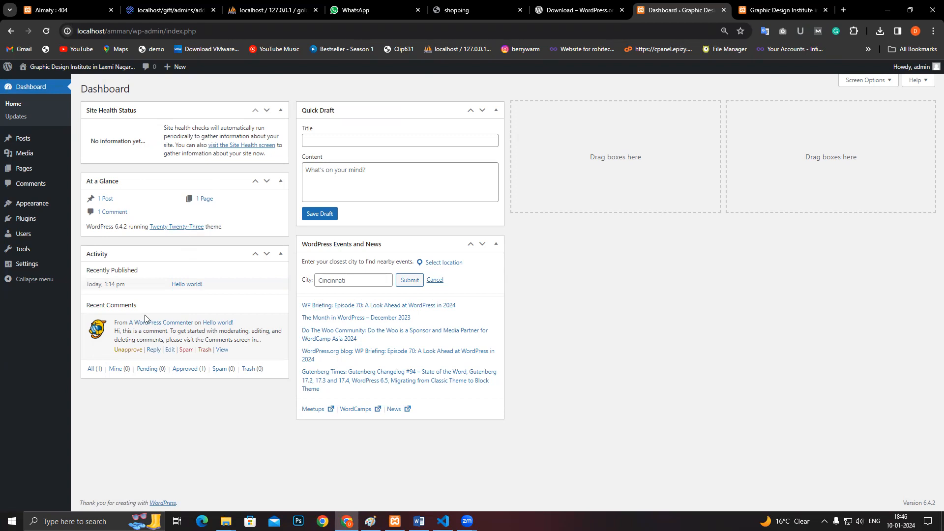
- Save a Quick Draft titled 'NEW site' with placeholder content
{"action": "mouse_move", "coordinate": [265, 321]}
{"action": "left_click", "coordinate": [347, 140]}
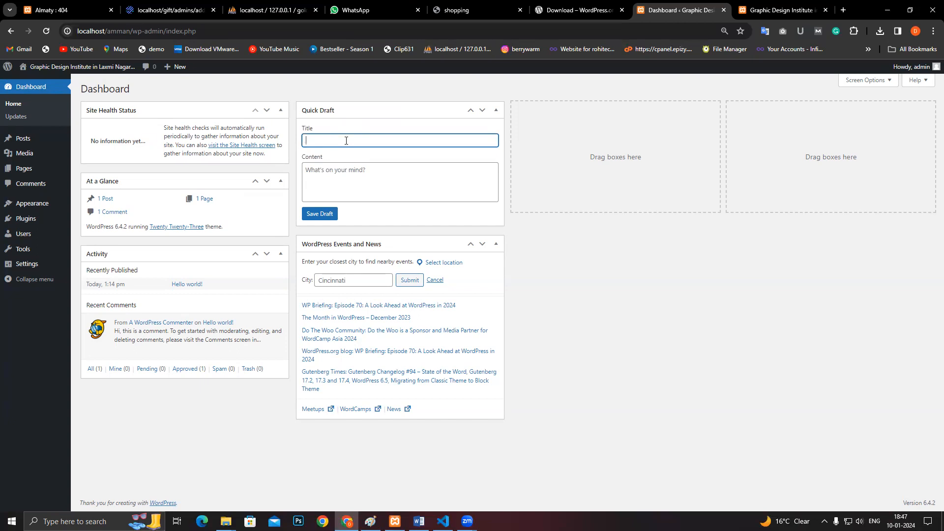
{"action": "type", "text": "NEW su"}
{"action": "key", "text": "BackSpace"}
{"action": "type", "text": "ite"}
{"action": "left_click", "coordinate": [446, 184]}
{"action": "type", "text": "ghfjhnfvjhfjfjkfj"}
{"action": "key", "text": "ctrl+a"}
{"action": "left_click", "coordinate": [317, 214]}
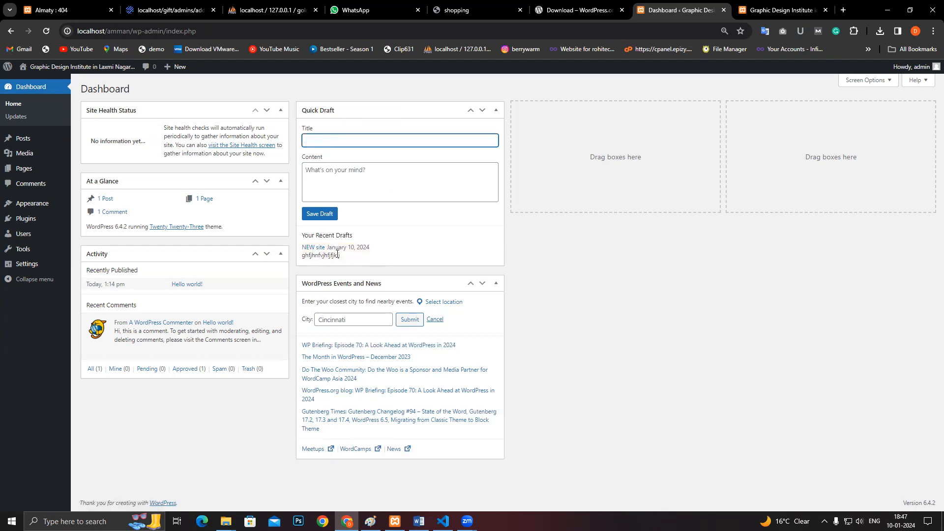
- Check the draft under Recent Drafts, then open Posts > All Posts
{"action": "left_click_drag", "start_coordinate": [341, 257], "coordinate": [303, 236]}
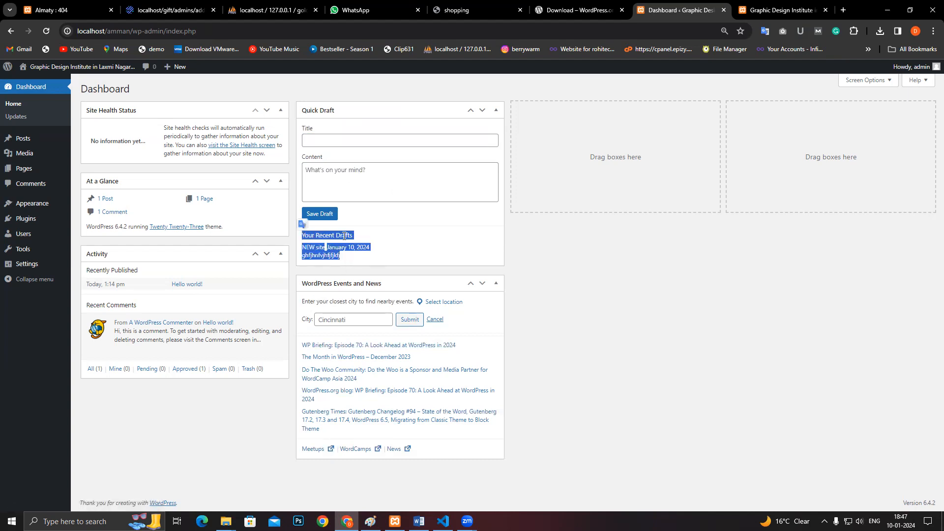
{"action": "left_click", "coordinate": [365, 238]}
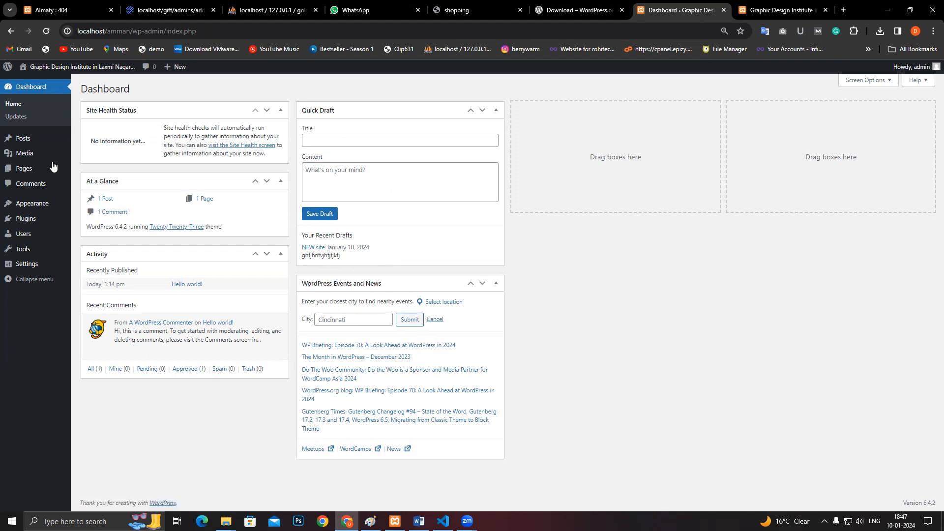
{"action": "left_click", "coordinate": [84, 140]}
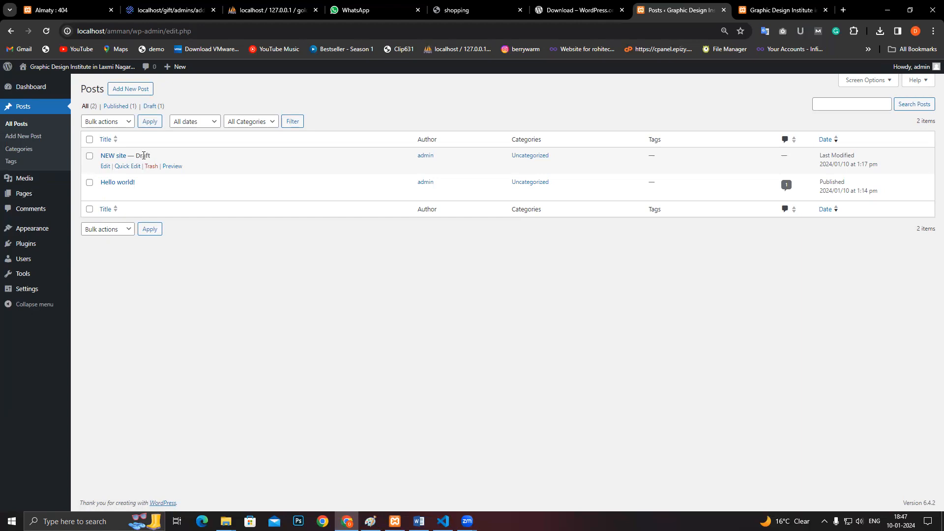
- Open Dashboard > Updates to confirm WordPress 6.4.2 is current
{"action": "mouse_move", "coordinate": [37, 91]}
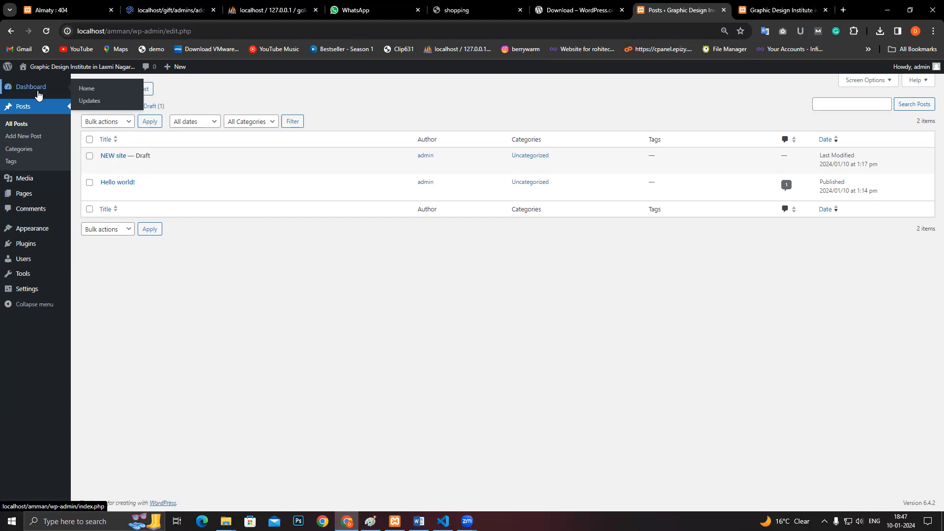
{"action": "left_click", "coordinate": [84, 101]}
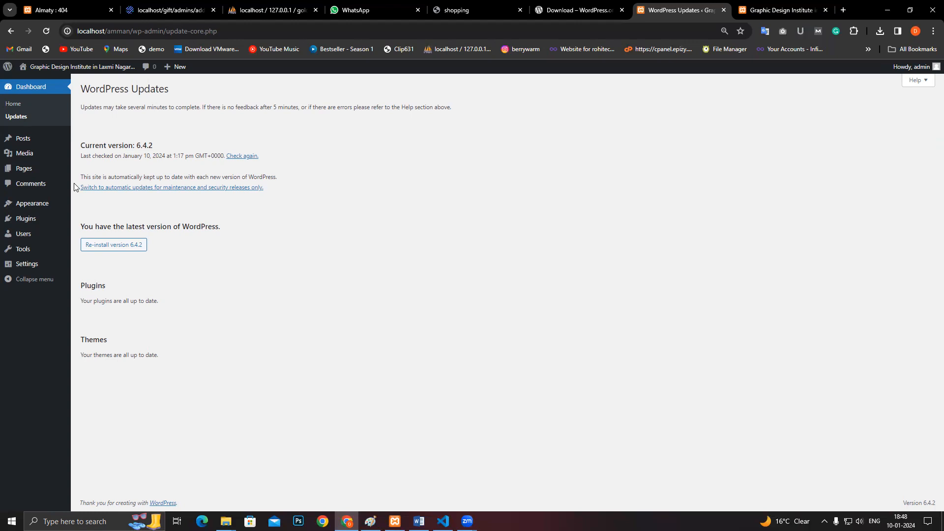
- Open Posts > All Posts showing the NEW site draft and Hello world!
{"action": "mouse_move", "coordinate": [39, 140]}
{"action": "left_click", "coordinate": [90, 140]}
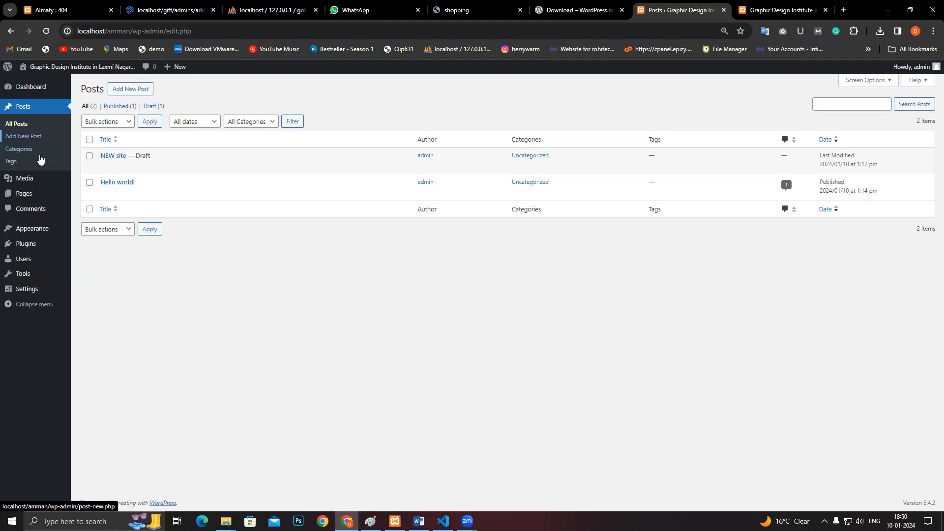
- Open Posts > Tags, where no tags exist yet
{"action": "left_click", "coordinate": [30, 167]}
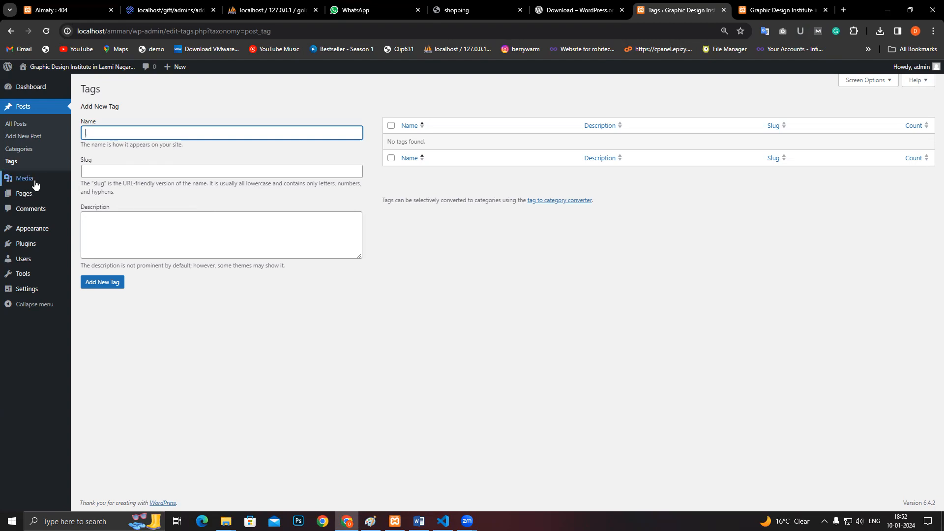
- Open Media > Library and inspect its media-type and date filter dropdowns
{"action": "mouse_move", "coordinate": [37, 182]}
{"action": "left_click", "coordinate": [90, 184]}
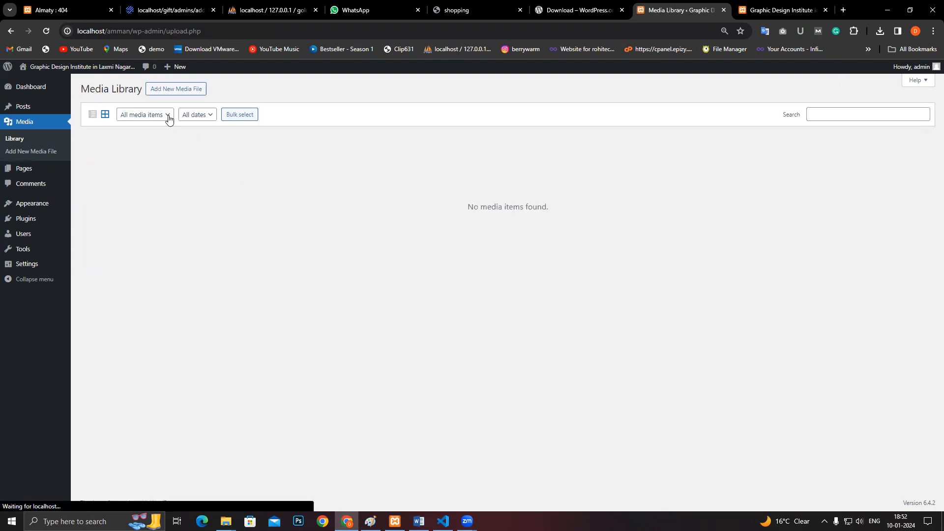
{"action": "left_click", "coordinate": [166, 118]}
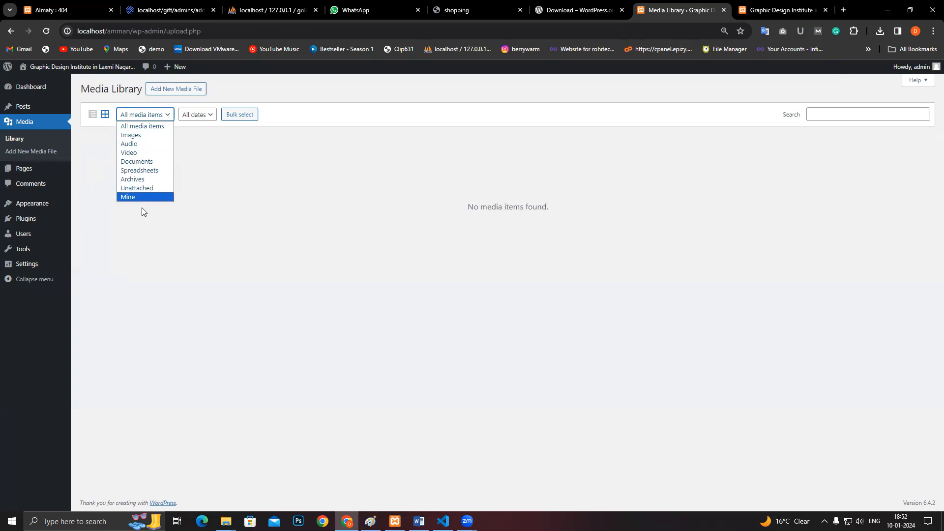
{"action": "left_click", "coordinate": [155, 240]}
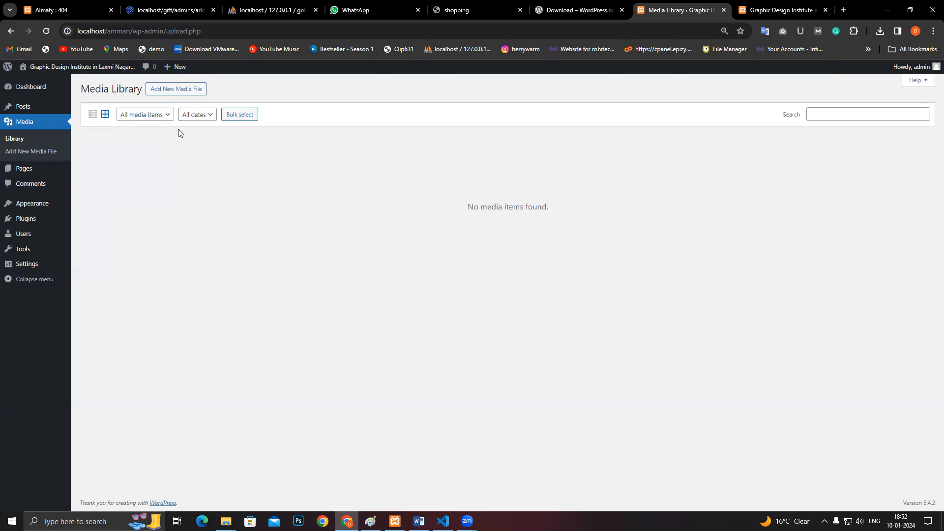
{"action": "left_click", "coordinate": [193, 118]}
{"action": "mouse_move", "coordinate": [35, 170]}
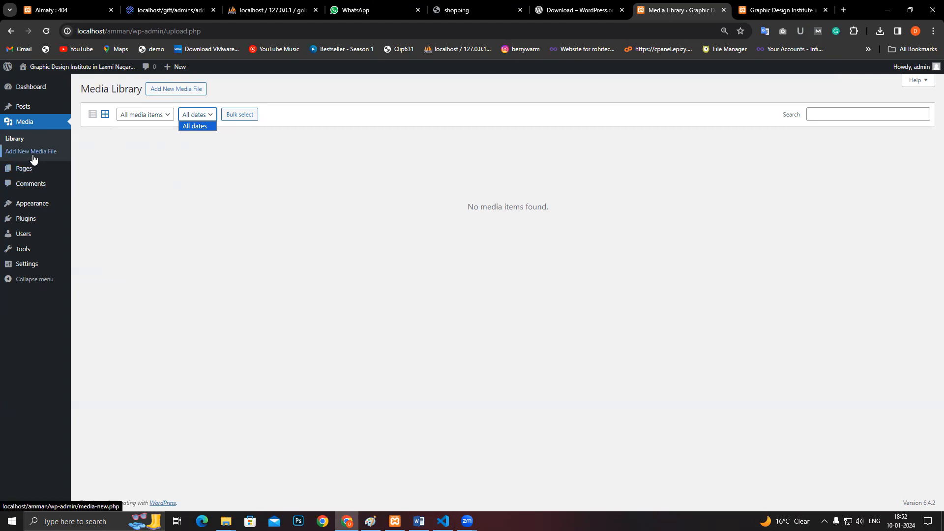
- Go to Media > Add New Media File to reach the Upload New Media screen
{"action": "left_click", "coordinate": [32, 152]}
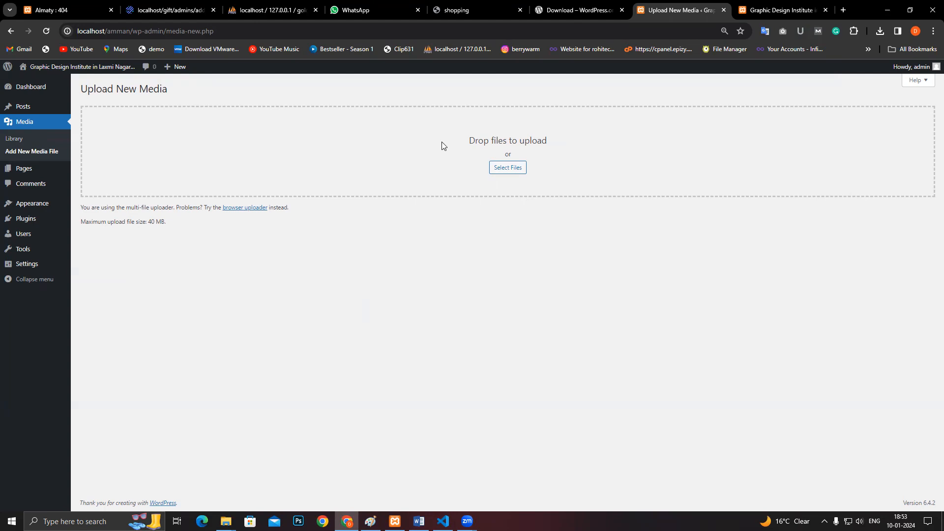
{"action": "mouse_move", "coordinate": [43, 175]}
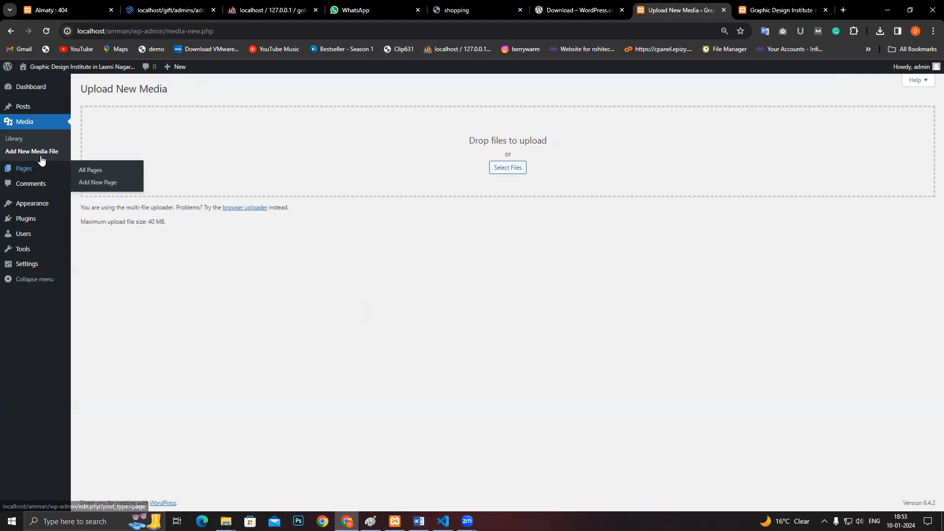
- Open Pages > All Pages to list the Privacy Policy draft and the Sample Page
{"action": "left_click", "coordinate": [95, 172]}
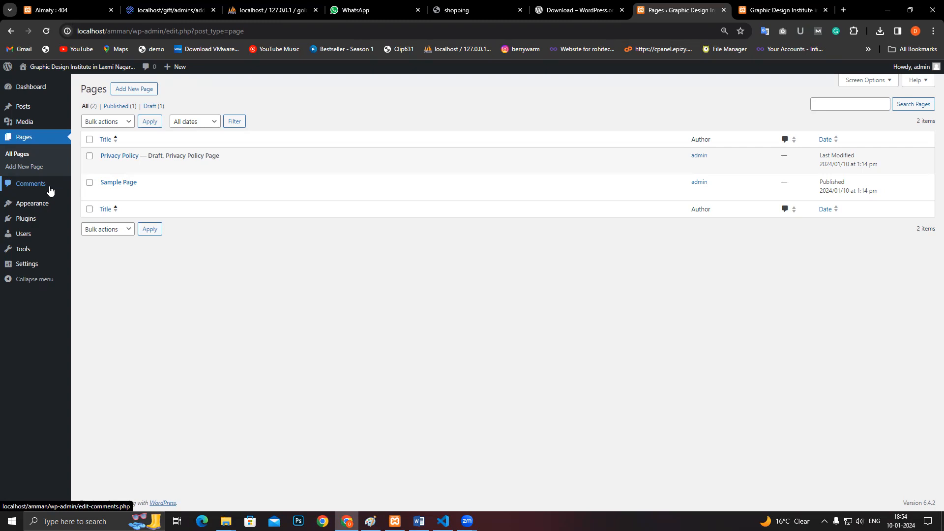
- Post the comment 'tjfghj' on the Hello world! post from the live site
{"action": "left_click", "coordinate": [774, 11]}
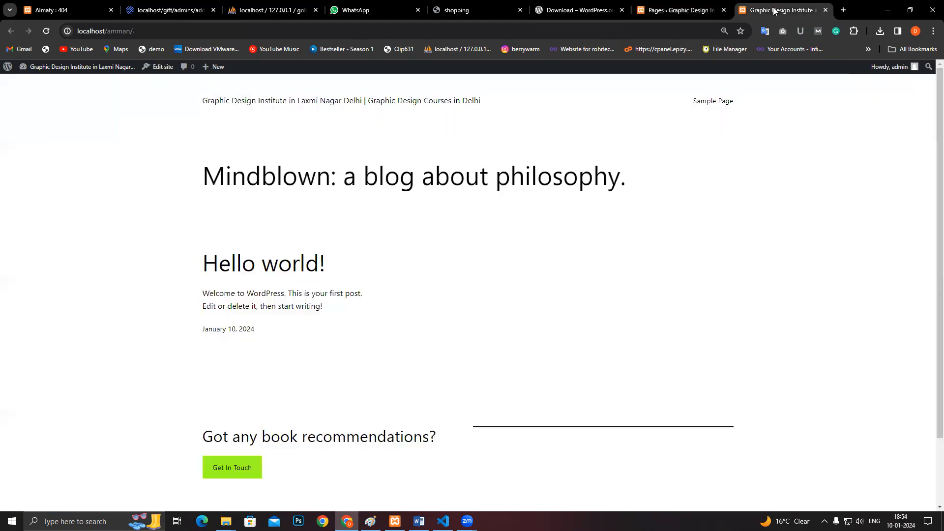
{"action": "scroll", "coordinate": [274, 354], "scroll_direction": "down", "scroll_amount": 2}
{"action": "left_click", "coordinate": [260, 198]}
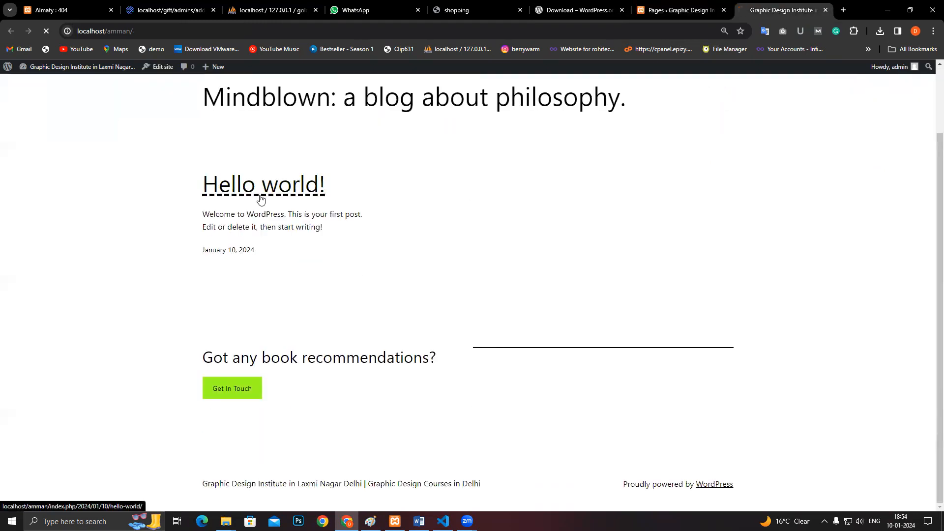
{"action": "scroll", "coordinate": [339, 275], "scroll_direction": "down", "scroll_amount": 6}
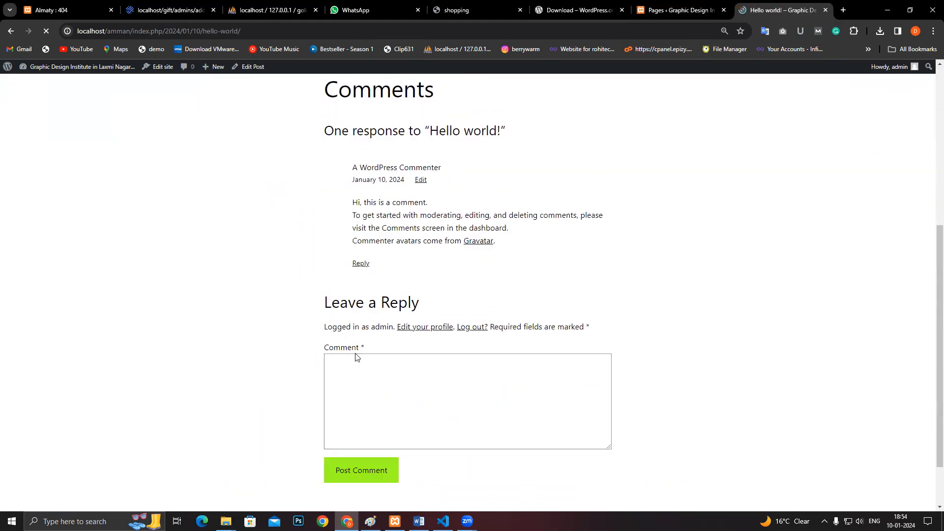
{"action": "left_click", "coordinate": [364, 362]}
{"action": "type", "text": "tjfghj"}
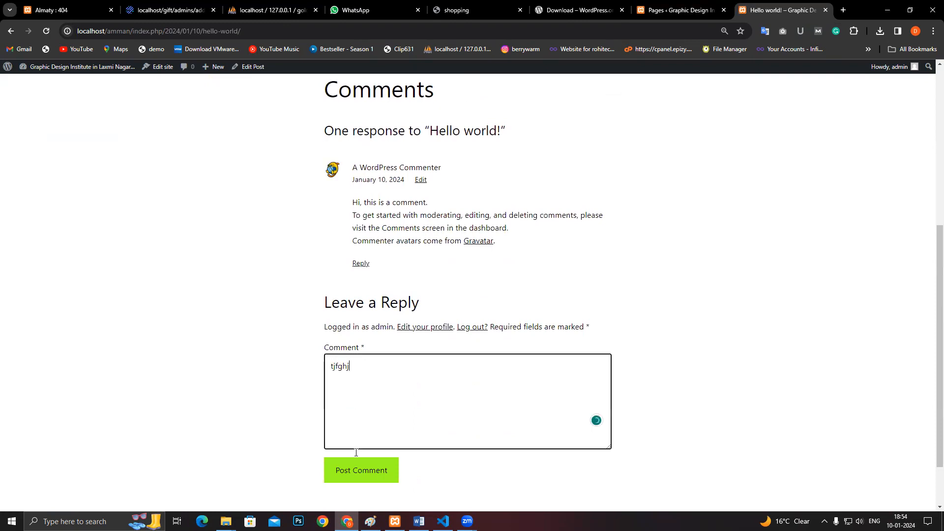
{"action": "left_click", "coordinate": [369, 475]}
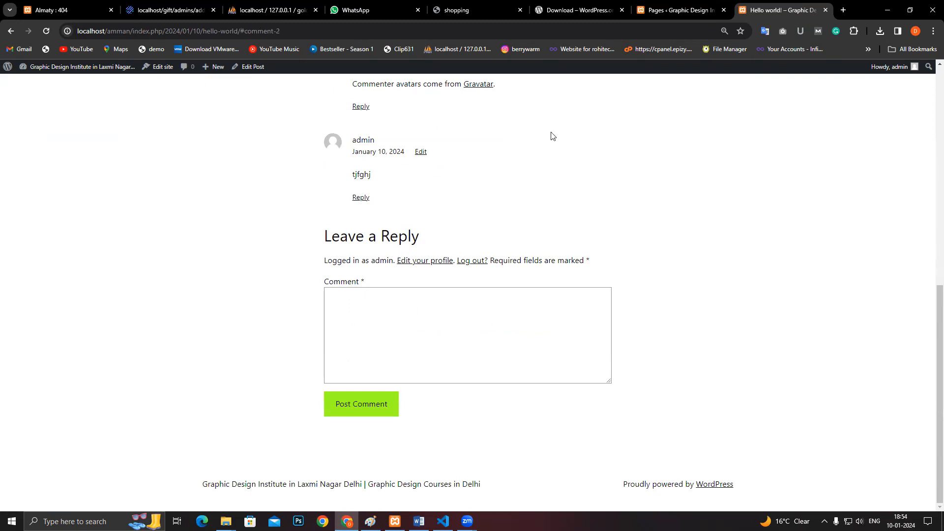
- Check the Comments admin screen, then return to the post and select its web address
{"action": "left_click", "coordinate": [680, 6]}
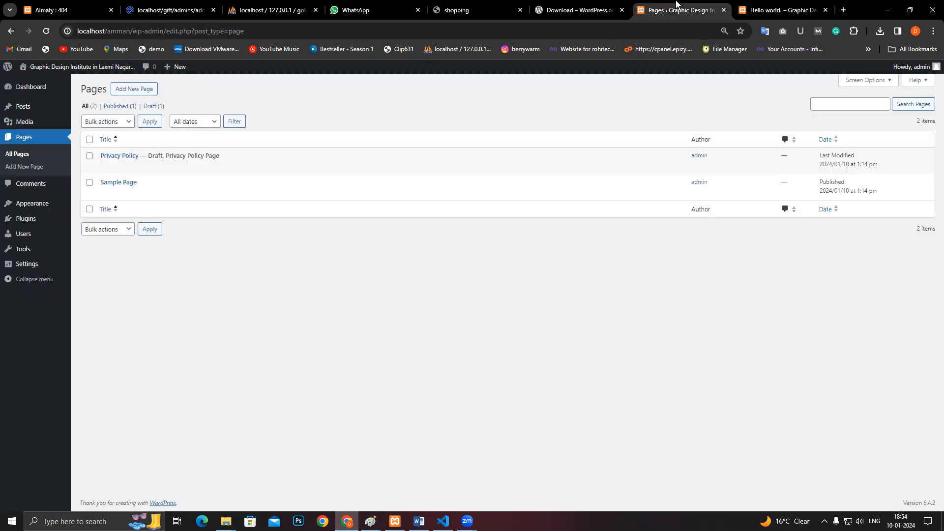
{"action": "left_click", "coordinate": [27, 183]}
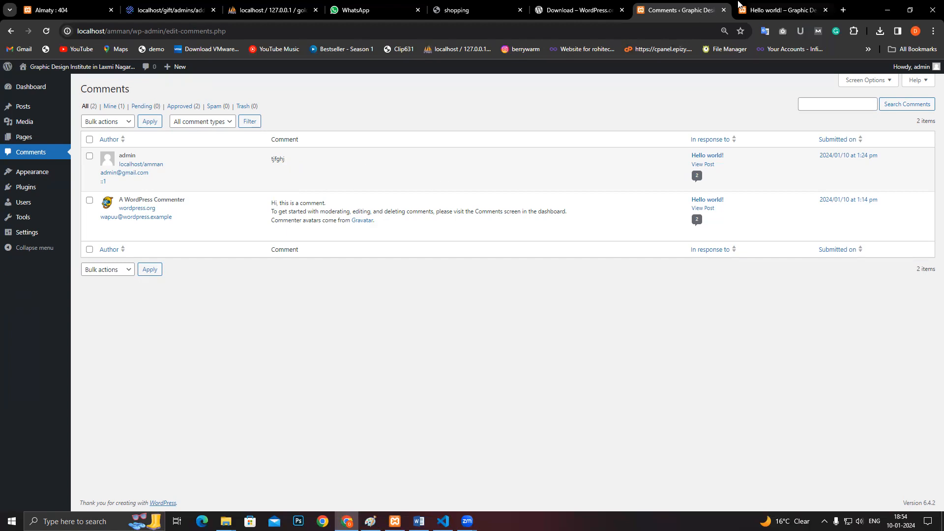
{"action": "left_click", "coordinate": [782, 10]}
{"action": "left_click", "coordinate": [498, 32]}
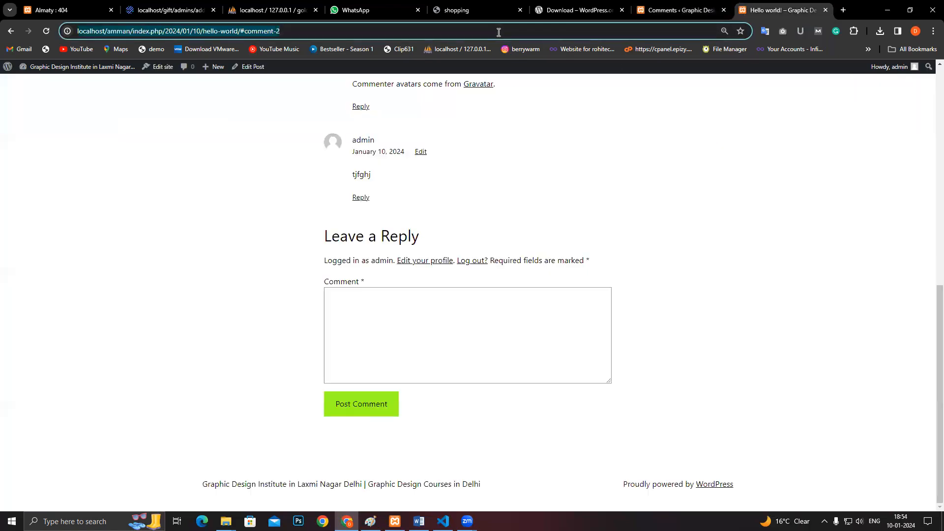
- Open the Hello world! post's copied address in a private browsing window
{"action": "key", "text": "ctrl+c"}
{"action": "key", "text": "ctrl+shift+n"}
{"action": "key", "text": "ctrl+v"}
{"action": "key", "text": "Return"}
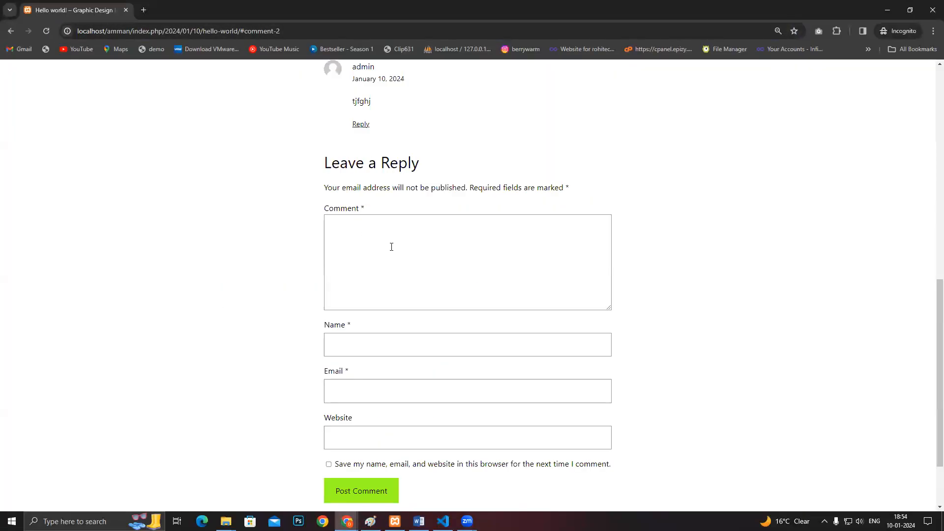
- As a guest, submit the comment 'hdfhdfh' with commenter name, e-mail and website filled in
{"action": "left_click", "coordinate": [391, 245]}
{"action": "type", "text": "hdfhdfh"}
{"action": "left_click", "coordinate": [389, 343]}
{"action": "type", "text": "dh"}
{"action": "left_click", "coordinate": [381, 391]}
{"action": "type", "text": "d"}
{"action": "left_click", "coordinate": [399, 422]}
{"action": "left_click", "coordinate": [369, 442]}
{"action": "type", "text": "dh"}
{"action": "left_click", "coordinate": [368, 494]}
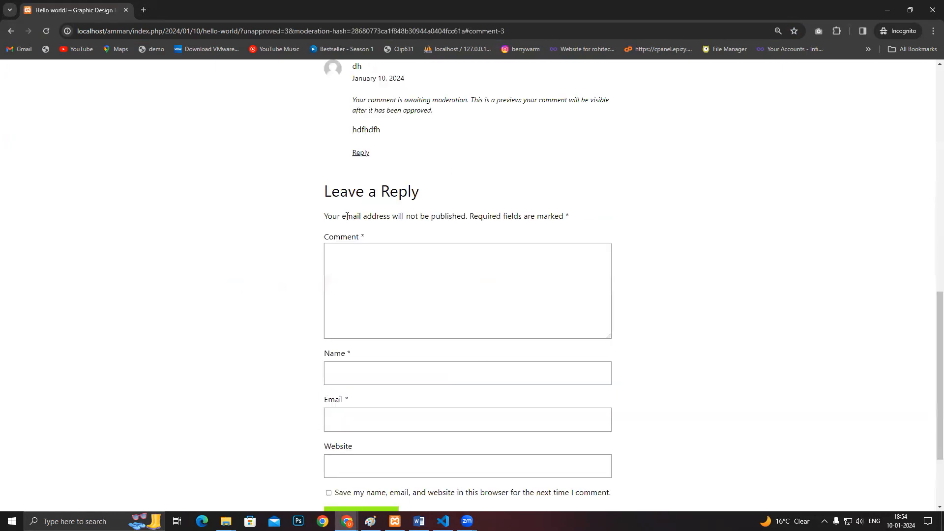
- Return to the logged-in browser window showing the Hello world! post
{"action": "scroll", "coordinate": [347, 216], "scroll_direction": "up", "scroll_amount": 2}
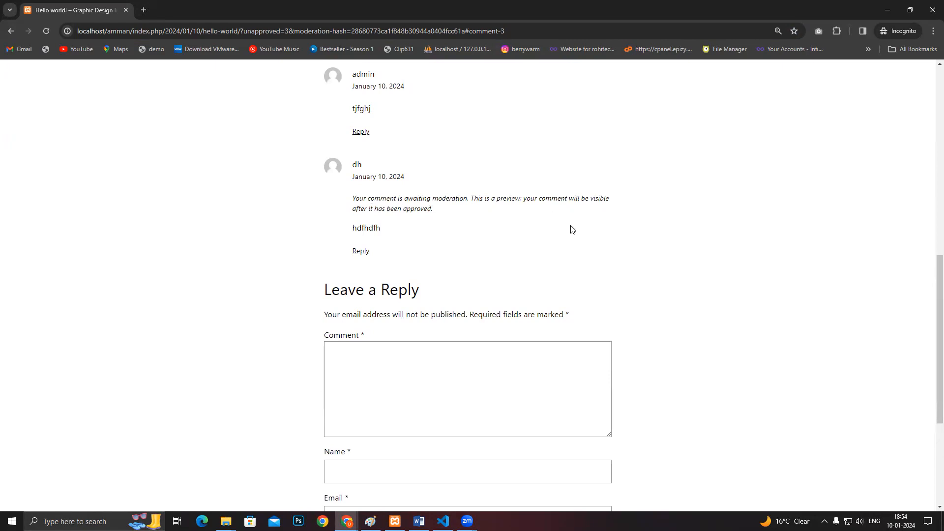
{"action": "key", "text": "Tab"}
{"action": "key", "text": "alt+Tab"}
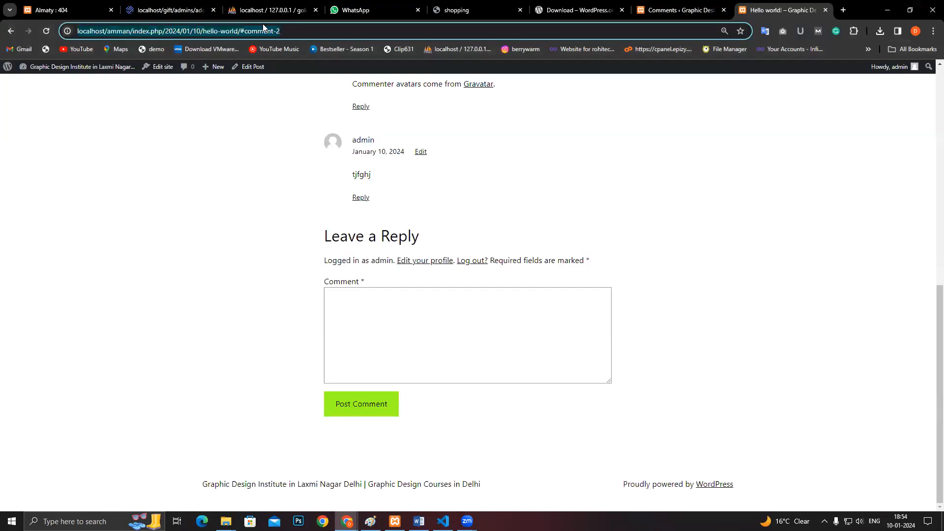
- View the goldy database tables in phpMyAdmin, then reload the WordPress Comments screen
{"action": "left_click", "coordinate": [264, 10]}
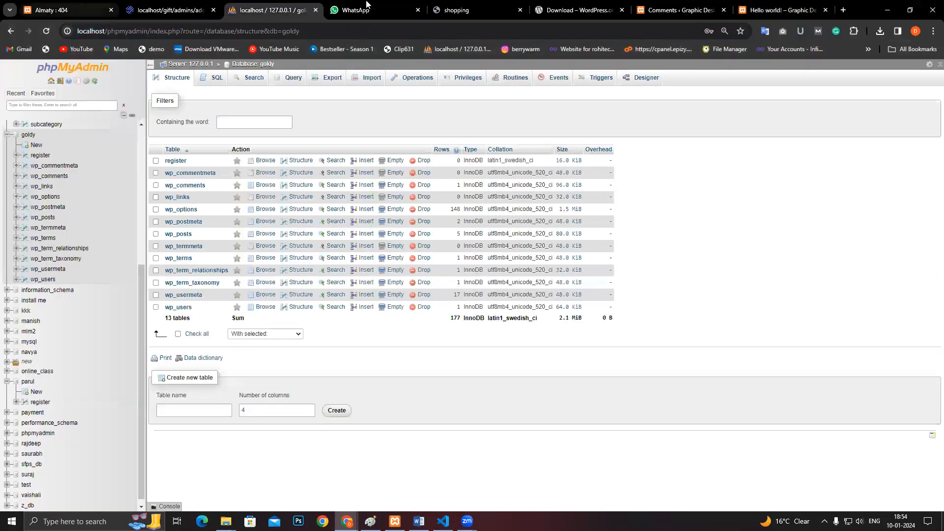
{"action": "left_click", "coordinate": [679, 10]}
{"action": "key", "text": "Return"}
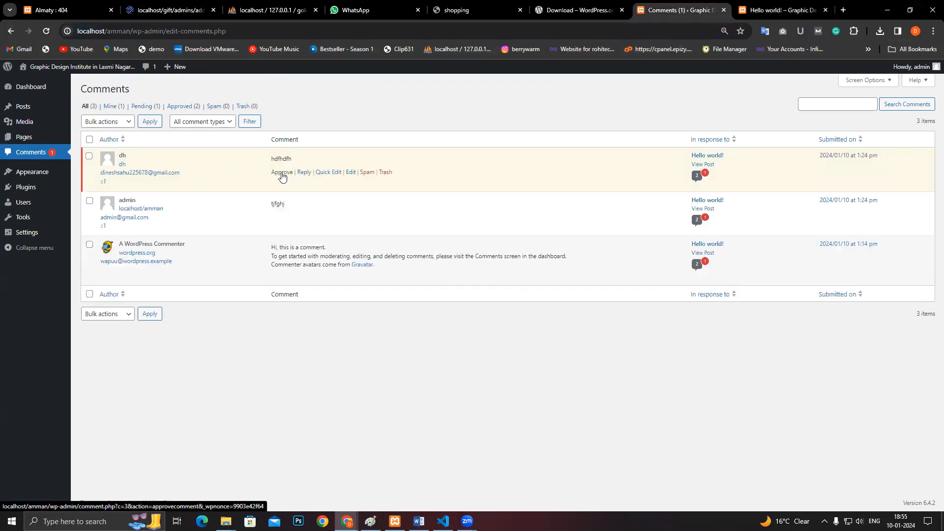
{"action": "left_click", "coordinate": [282, 174]}
{"action": "left_click", "coordinate": [767, 10]}
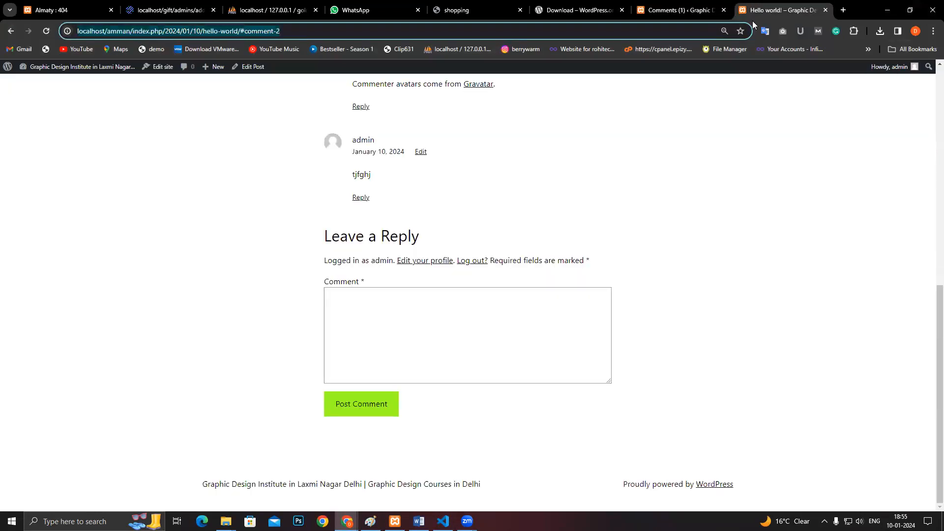
{"action": "left_click", "coordinate": [649, 6]}
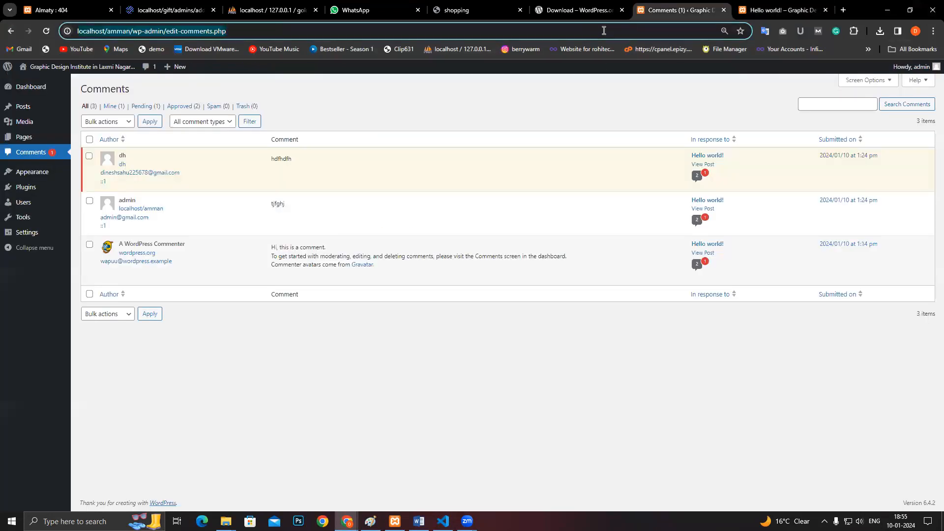
{"action": "left_click", "coordinate": [583, 5]}
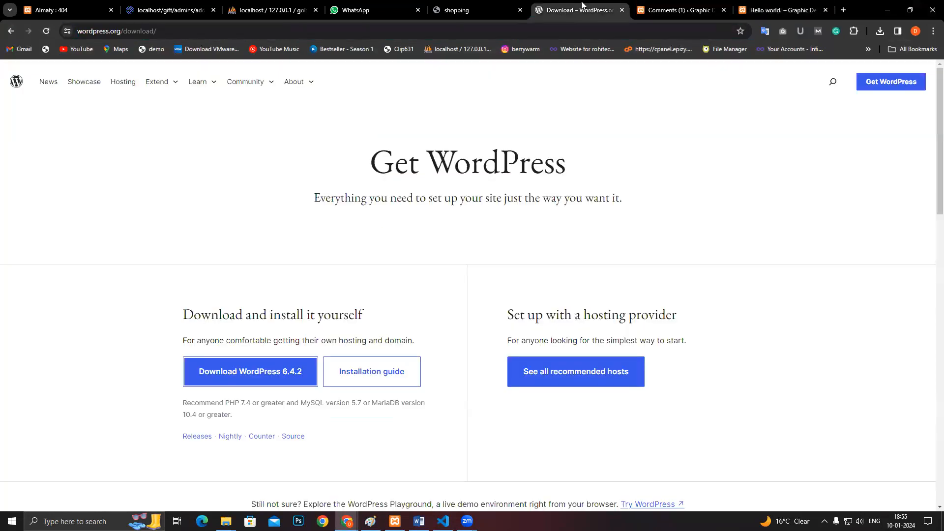
{"action": "left_click", "coordinate": [648, 6]}
{"action": "left_click", "coordinate": [481, 6]}
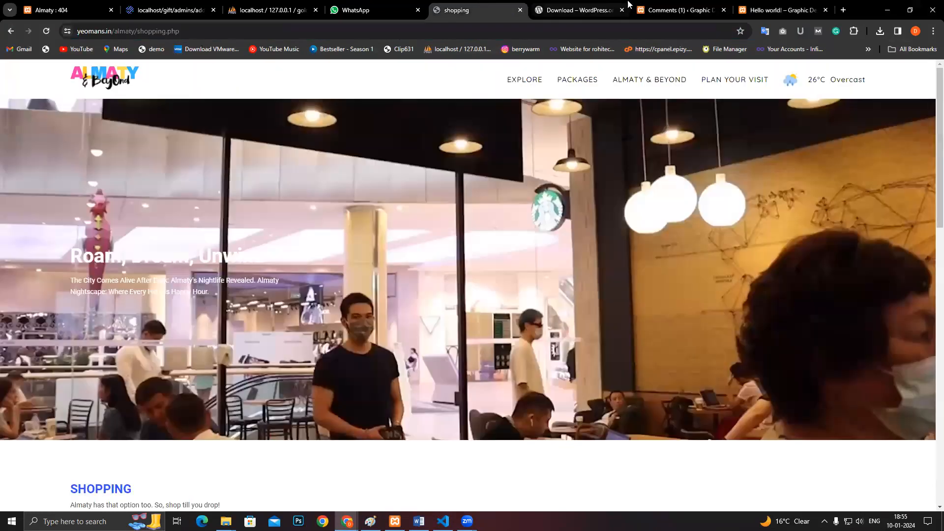
{"action": "left_click", "coordinate": [639, 6]}
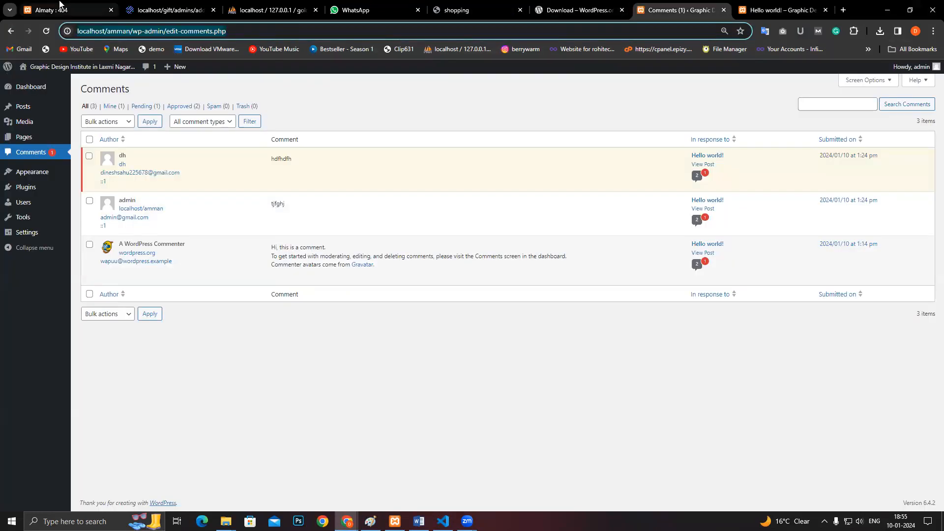
{"action": "left_click", "coordinate": [59, 6]}
{"action": "left_click", "coordinate": [744, 12]}
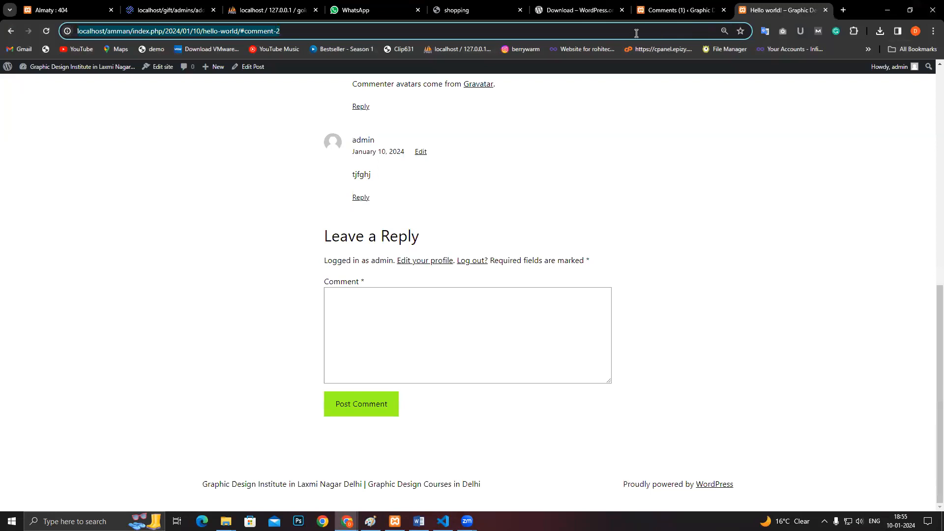
{"action": "key", "text": "Return"}
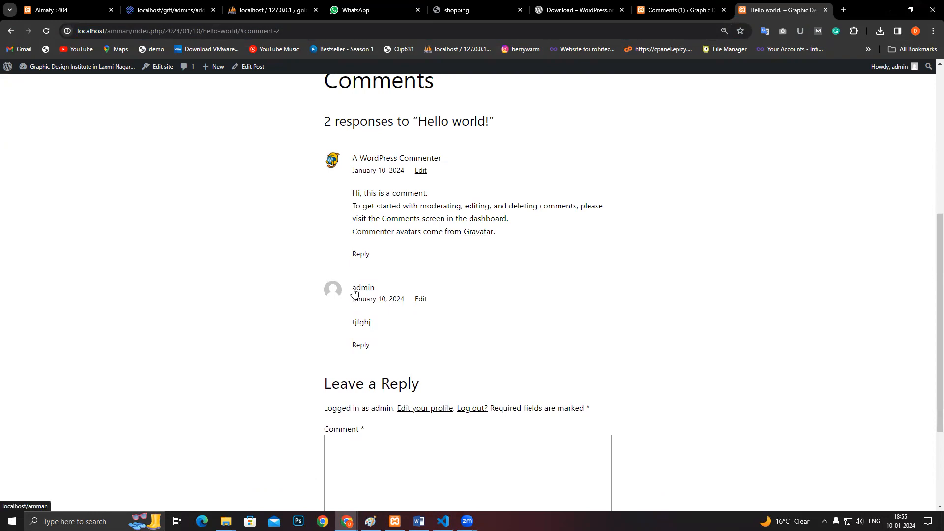
{"action": "mouse_move", "coordinate": [884, 76]}
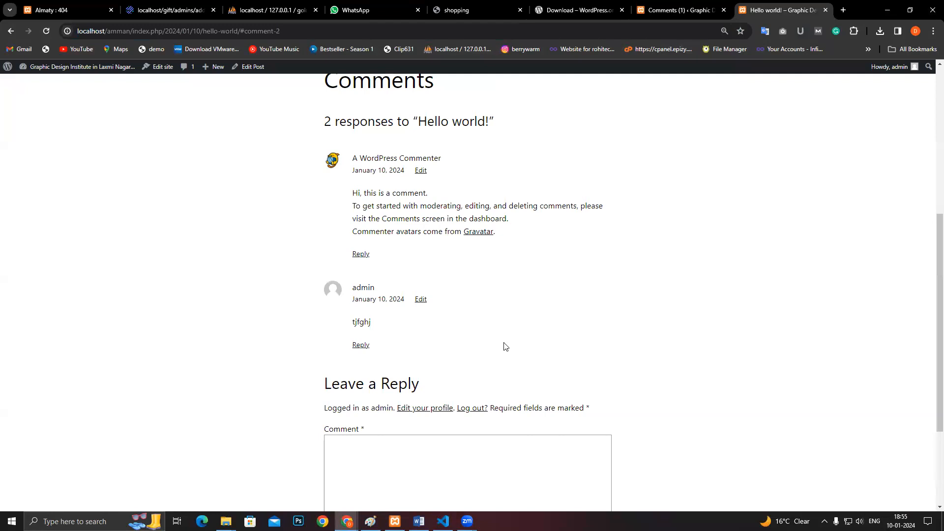
{"action": "key", "text": "alt+Tab"}
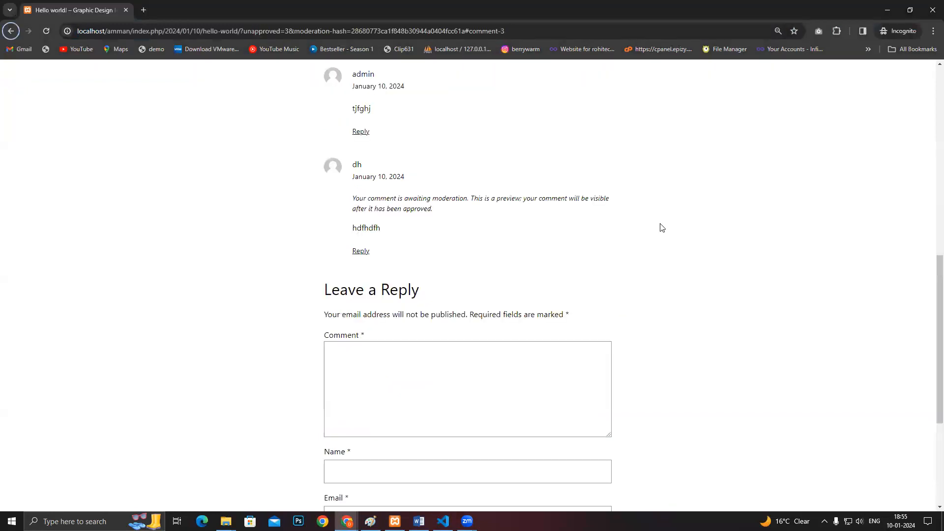
{"action": "scroll", "coordinate": [359, 215], "scroll_direction": "up", "scroll_amount": 1}
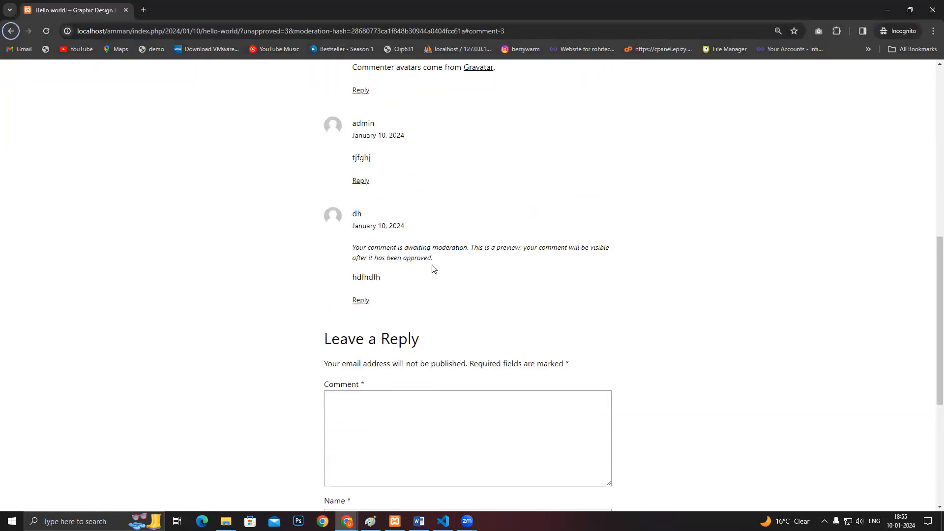
{"action": "key", "text": "alt+Tab"}
{"action": "key", "text": "ctrl+shift+Tab"}
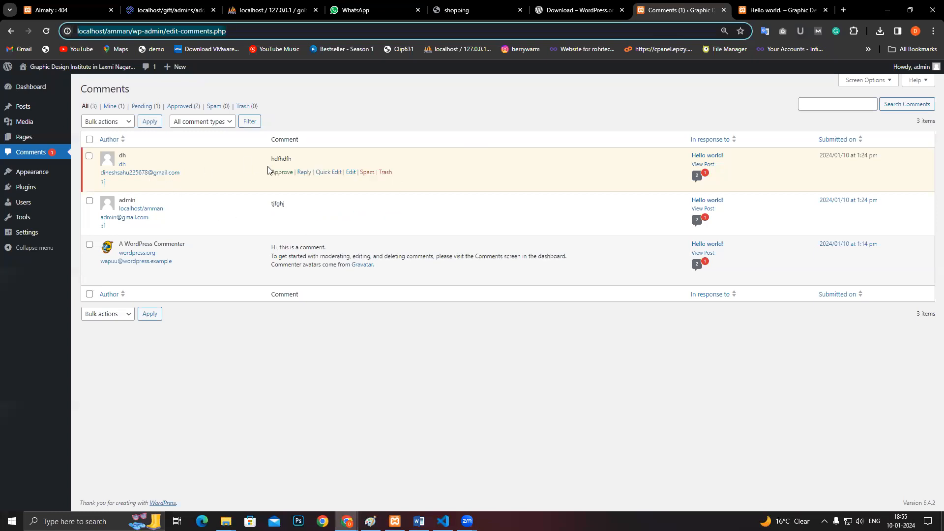
- Approve the guest's pending 'hdfhdfh' comment and confirm the post now shows 3 responses
{"action": "left_click", "coordinate": [281, 172]}
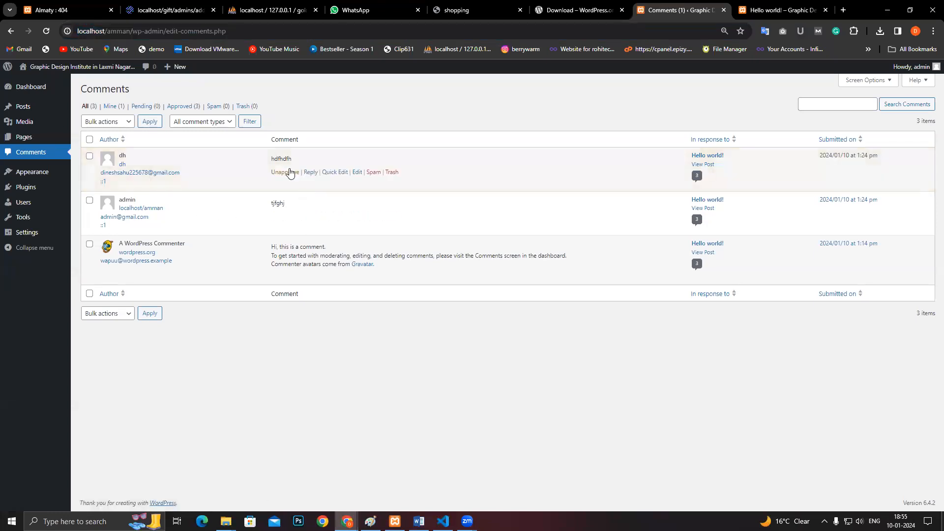
{"action": "left_click", "coordinate": [769, 9]}
{"action": "key", "text": "Return"}
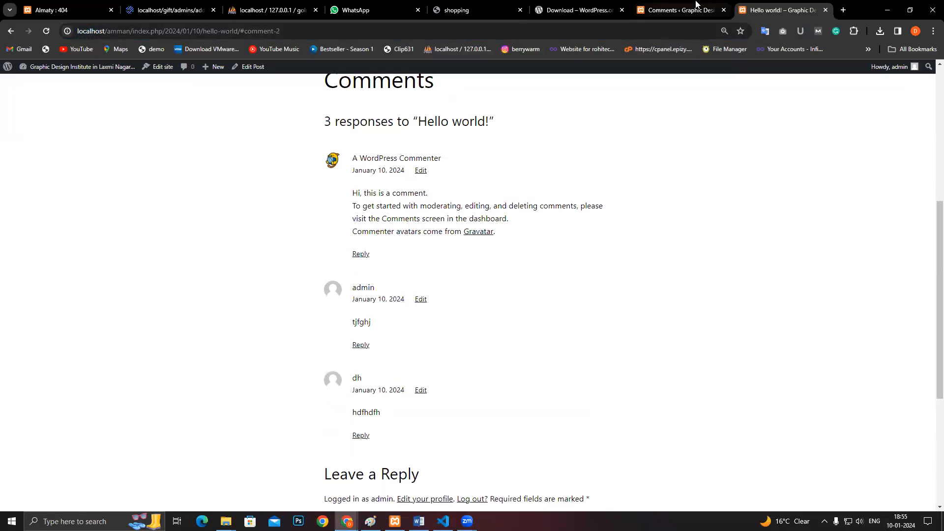
{"action": "left_click", "coordinate": [681, 10]}
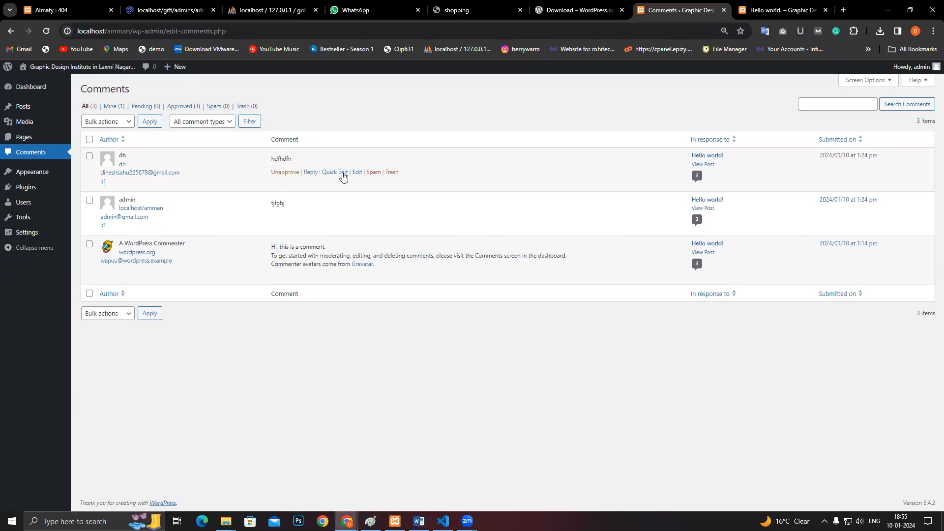
- Reply 'djhdfdfh' to the guest's comment and confirm it appears on the Hello world! post
{"action": "left_click", "coordinate": [311, 172]}
{"action": "type", "text": "djhdfdfh"}
{"action": "left_click", "coordinate": [97, 286]}
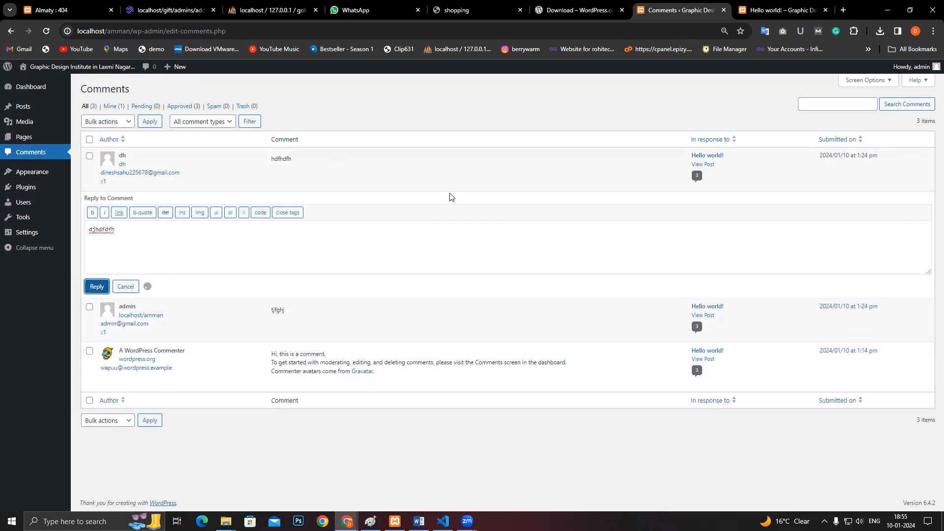
{"action": "left_click", "coordinate": [750, 9]}
{"action": "left_click", "coordinate": [694, 29]}
{"action": "key", "text": "Return"}
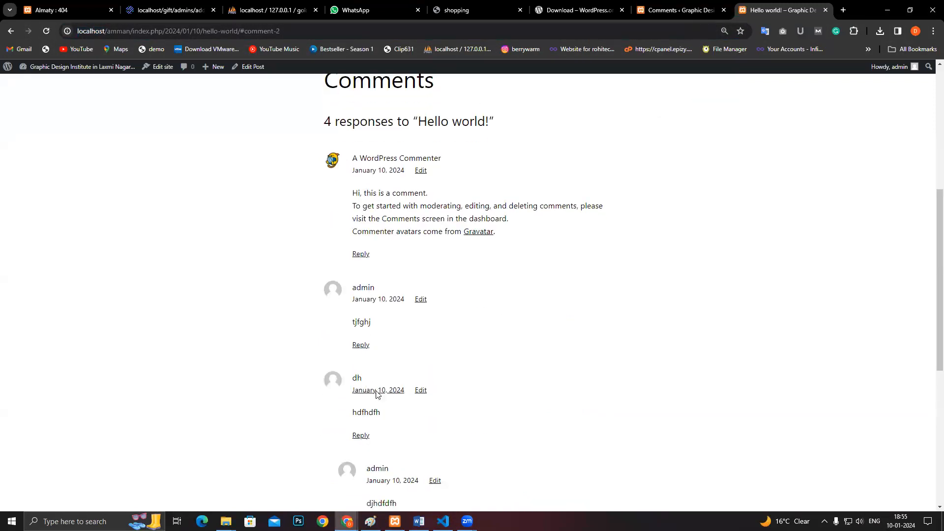
{"action": "scroll", "coordinate": [377, 394], "scroll_direction": "down", "scroll_amount": 2}
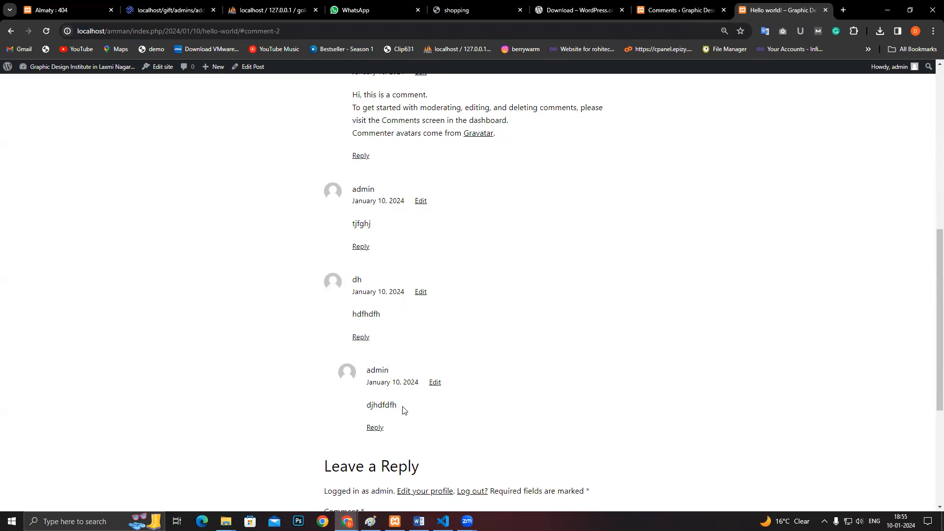
{"action": "left_click", "coordinate": [681, 10]}
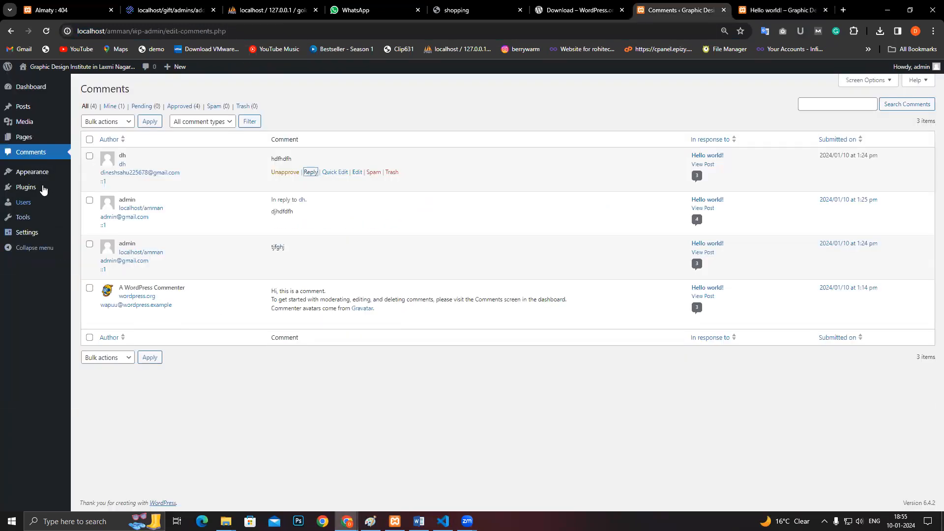
- Open Users > All Users to list the single admin account with the Administrator role
{"action": "mouse_move", "coordinate": [37, 177]}
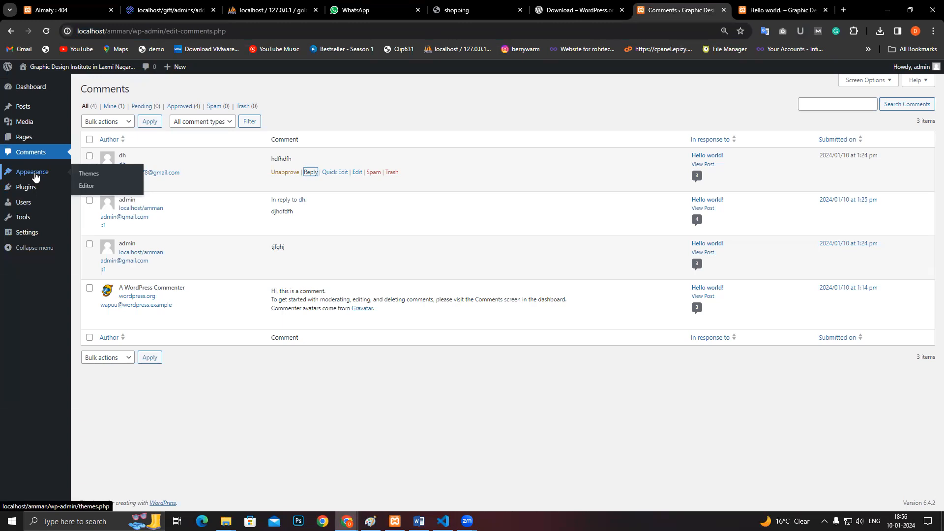
{"action": "mouse_move", "coordinate": [35, 142]}
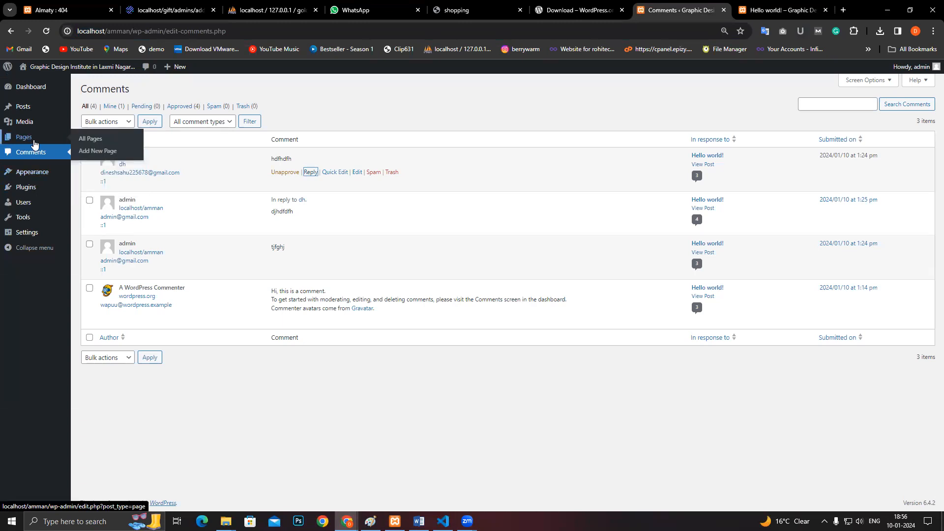
{"action": "mouse_move", "coordinate": [31, 192]}
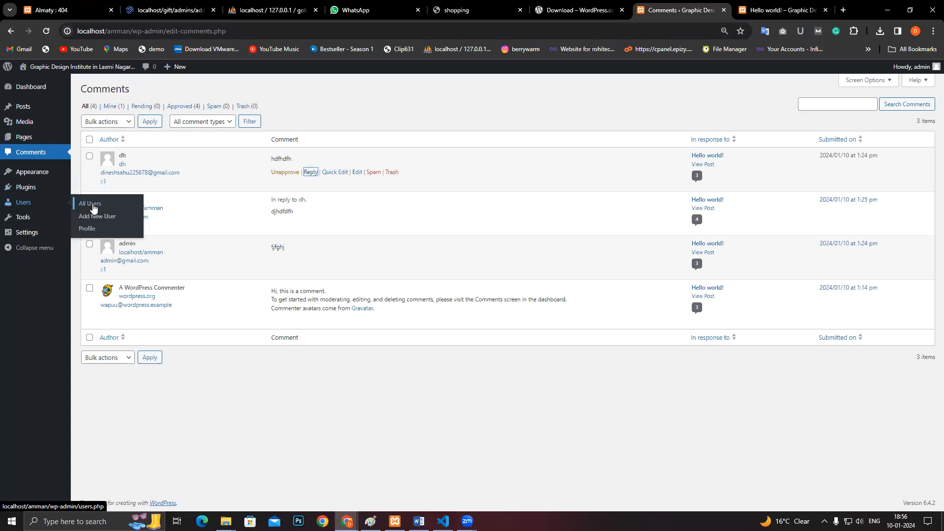
{"action": "left_click", "coordinate": [93, 208]}
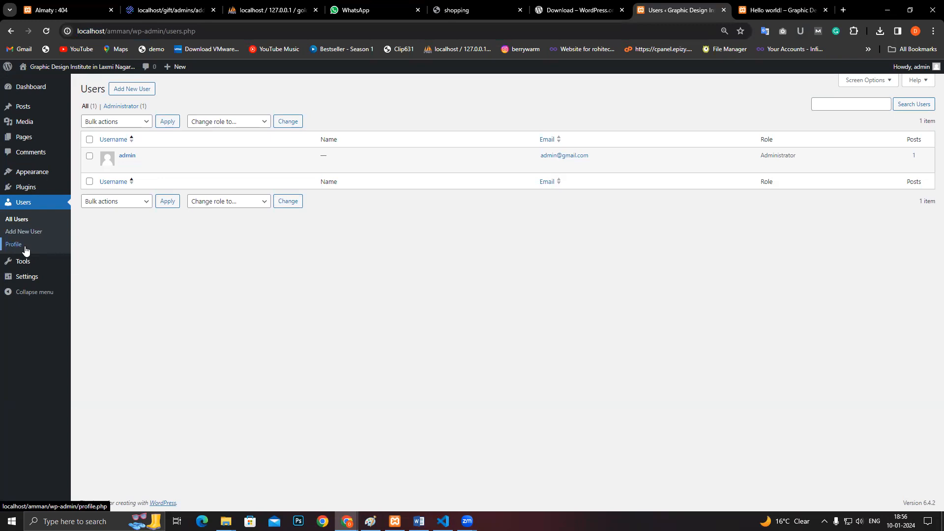
{"action": "mouse_move", "coordinate": [29, 264]}
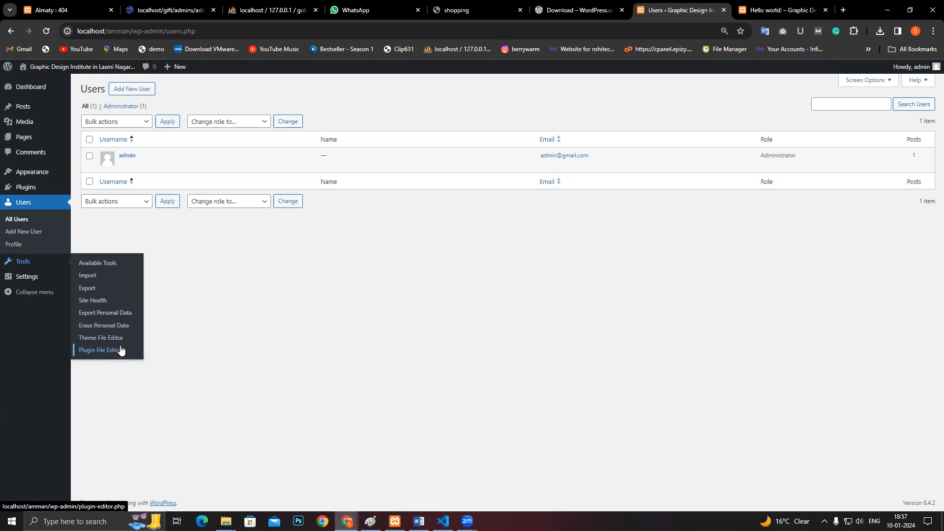
{"action": "mouse_move", "coordinate": [45, 281]}
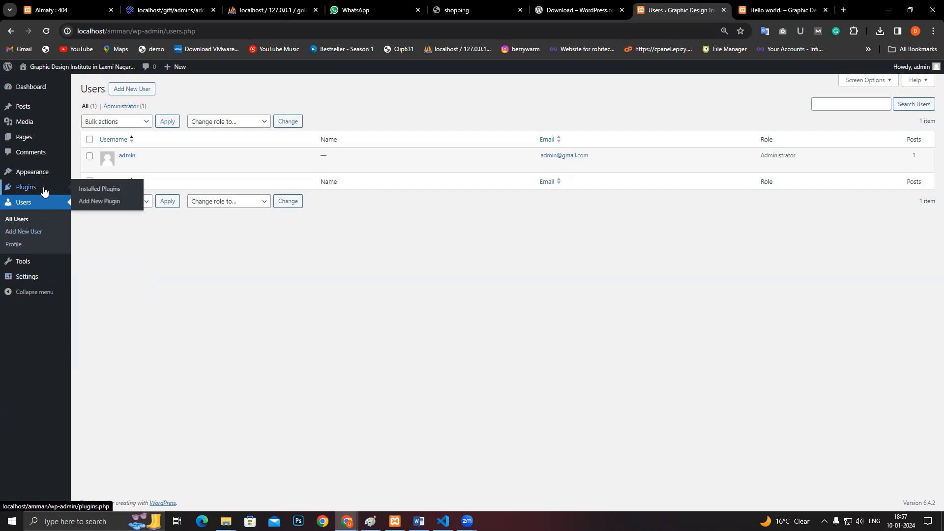
{"action": "left_click", "coordinate": [41, 235]}
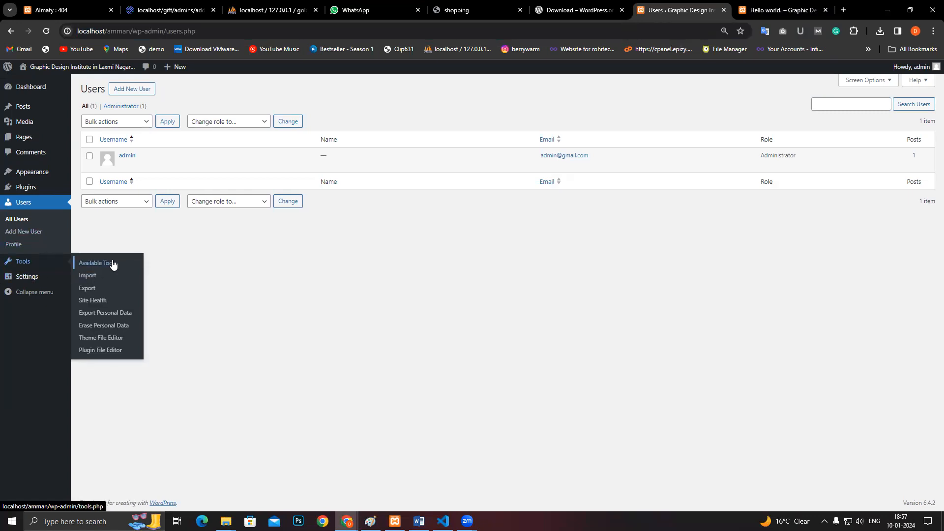
- Look over the Available Tools page, then return to the Hello world! post's comment thread
{"action": "left_click", "coordinate": [91, 263]}
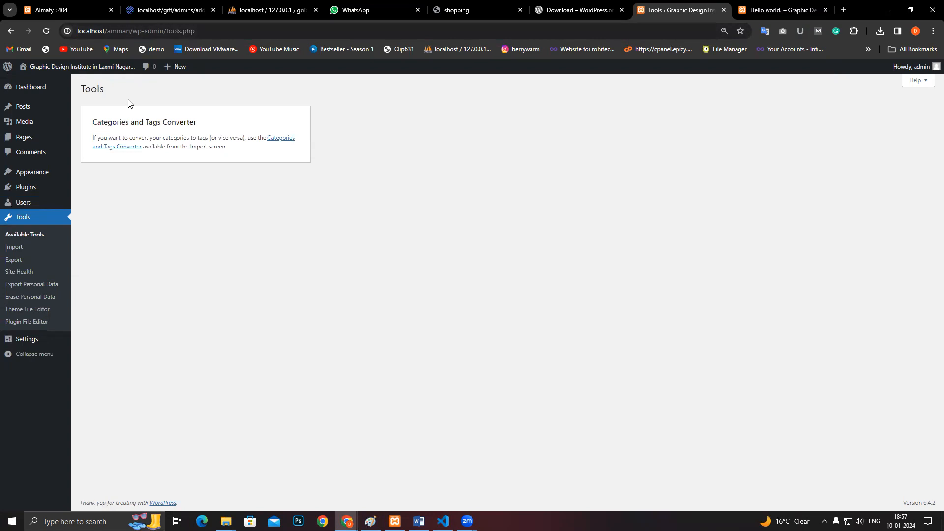
{"action": "left_click_drag", "start_coordinate": [227, 152], "coordinate": [94, 135]}
{"action": "left_click", "coordinate": [162, 136]}
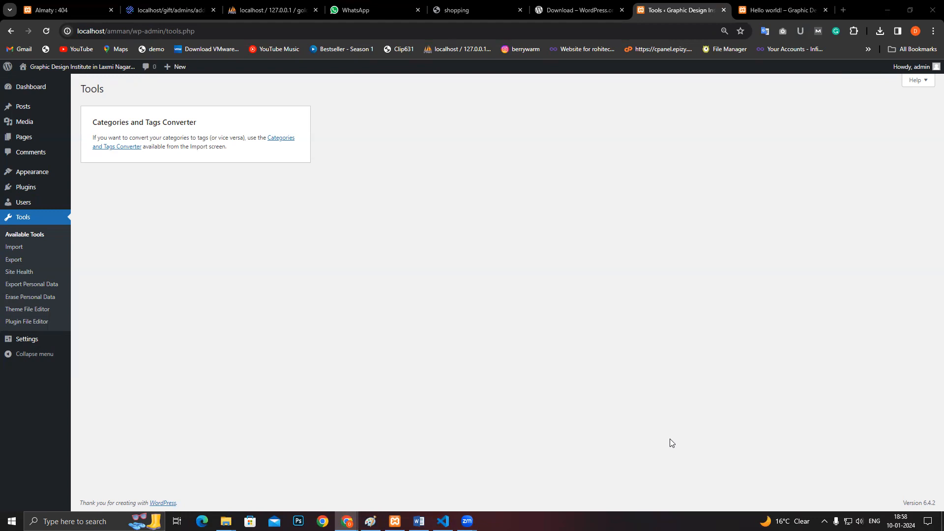
{"action": "left_click", "coordinate": [802, 10]}
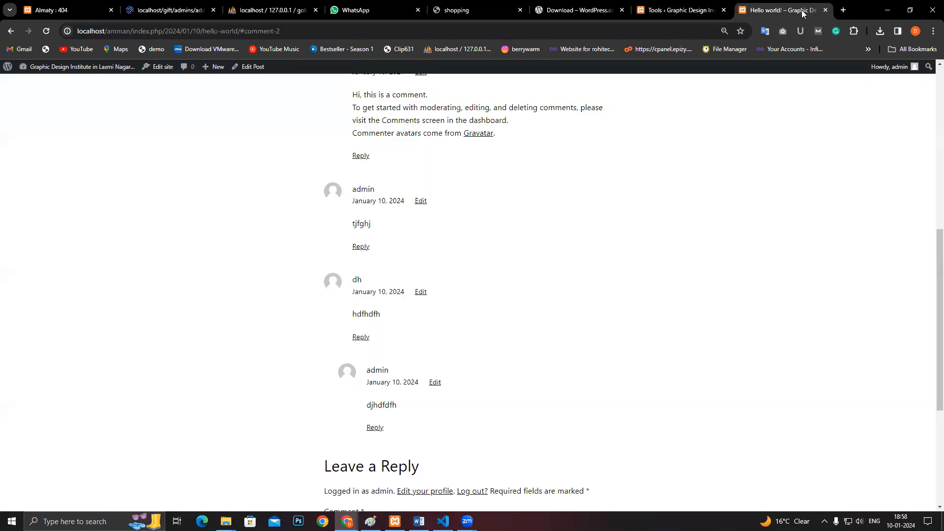
- Load wordpress.org in a new browser tab and bring up its Extend menu
{"action": "left_click", "coordinate": [842, 10]}
{"action": "left_click", "coordinate": [689, 29]}
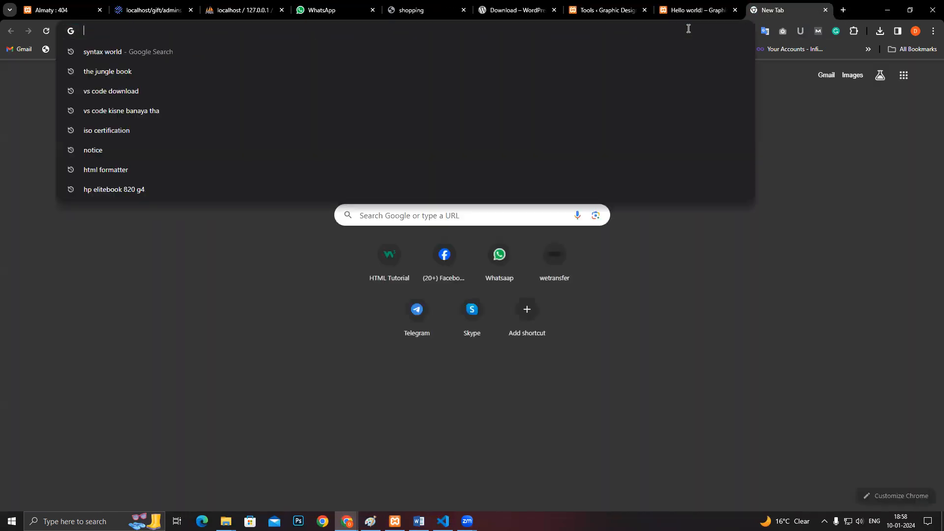
{"action": "type", "text": "wordpress.org"}
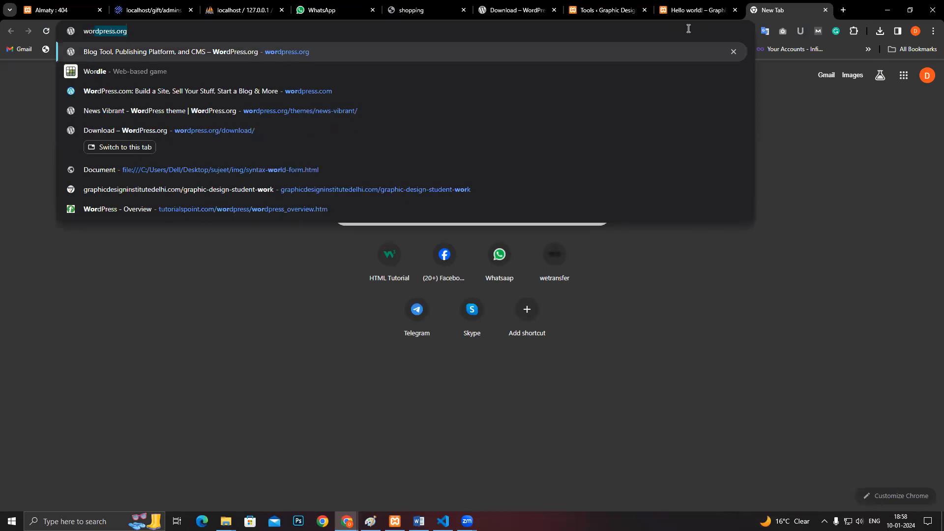
{"action": "key", "text": "Return"}
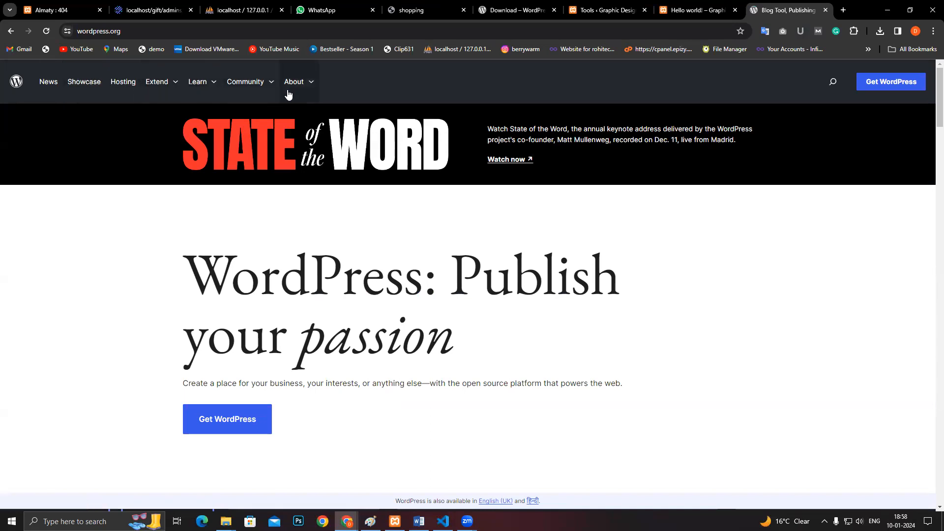
{"action": "scroll", "coordinate": [274, 225], "scroll_direction": "down", "scroll_amount": 5}
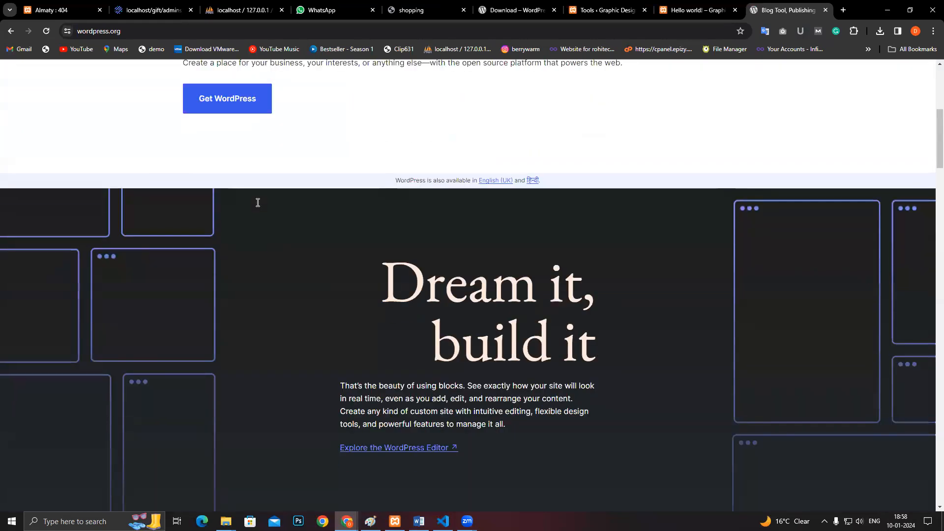
{"action": "scroll", "coordinate": [259, 204], "scroll_direction": "up", "scroll_amount": 6}
{"action": "left_click", "coordinate": [168, 87]}
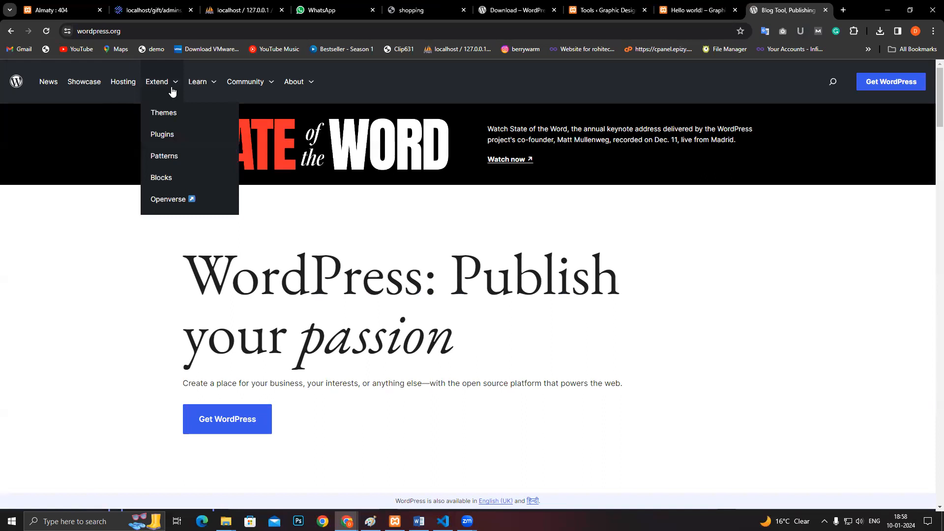
- Download the Astra theme zip from WordPress.org's free themes directory
{"action": "left_click", "coordinate": [171, 114]}
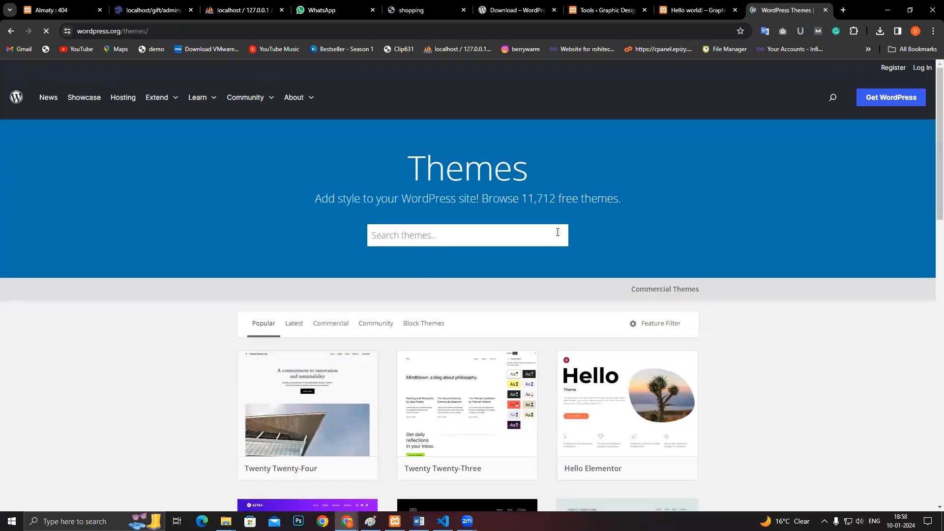
{"action": "scroll", "coordinate": [561, 234], "scroll_direction": "down", "scroll_amount": 6}
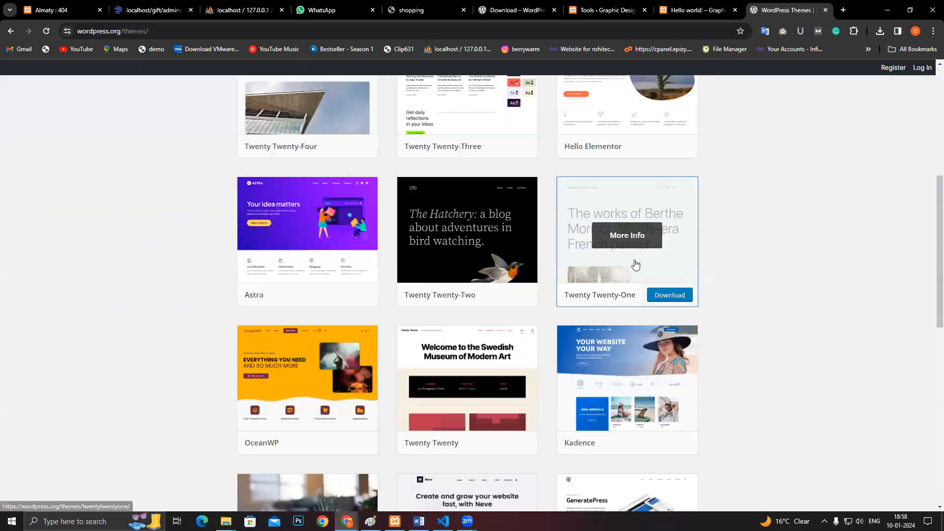
{"action": "scroll", "coordinate": [447, 221], "scroll_direction": "down", "scroll_amount": 1}
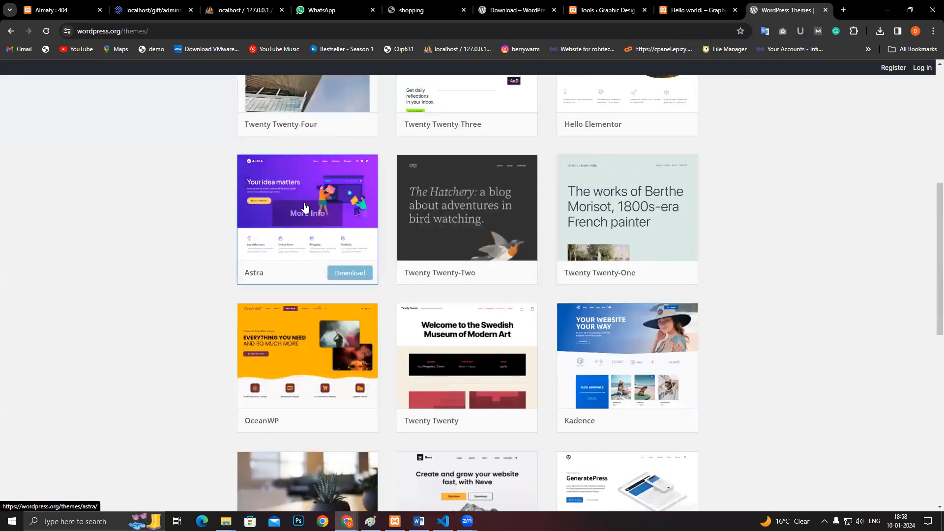
{"action": "left_click", "coordinate": [346, 273]}
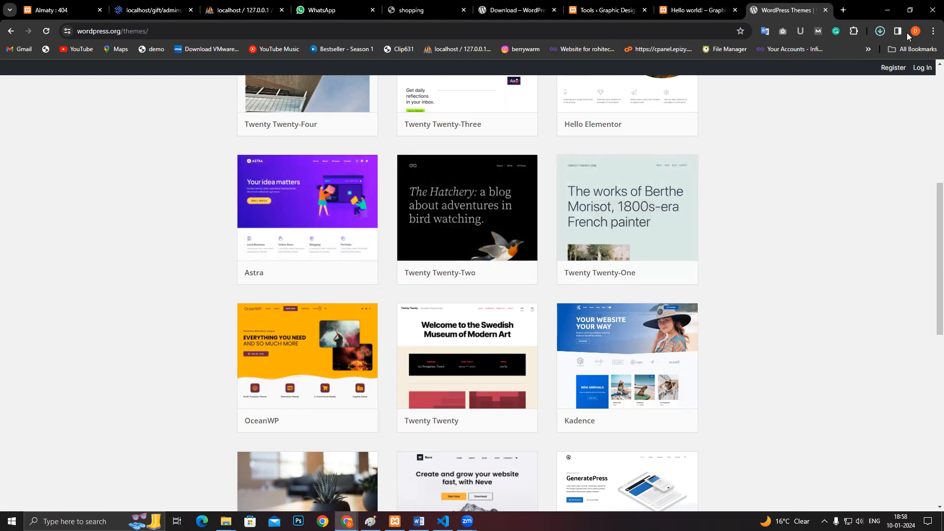
- Confirm astra.4.6.3.zip (5.6 MB) finished downloading, then bring up File Explorer's Downloads
{"action": "left_click", "coordinate": [880, 31]}
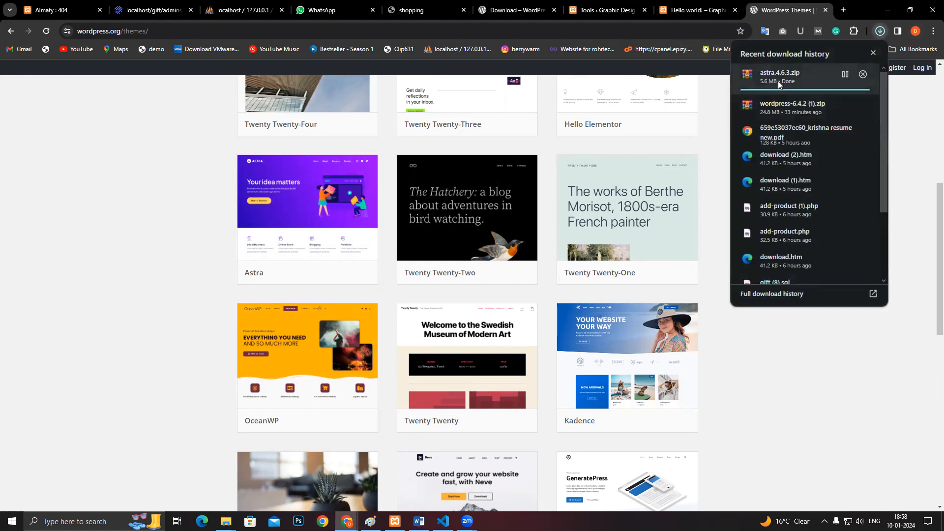
{"action": "left_click", "coordinate": [722, 440]}
{"action": "left_click", "coordinate": [226, 521]}
- Refresh Downloads to find and select astra.4.6.3, then return to the WordPress Tools page
{"action": "left_click", "coordinate": [113, 472]}
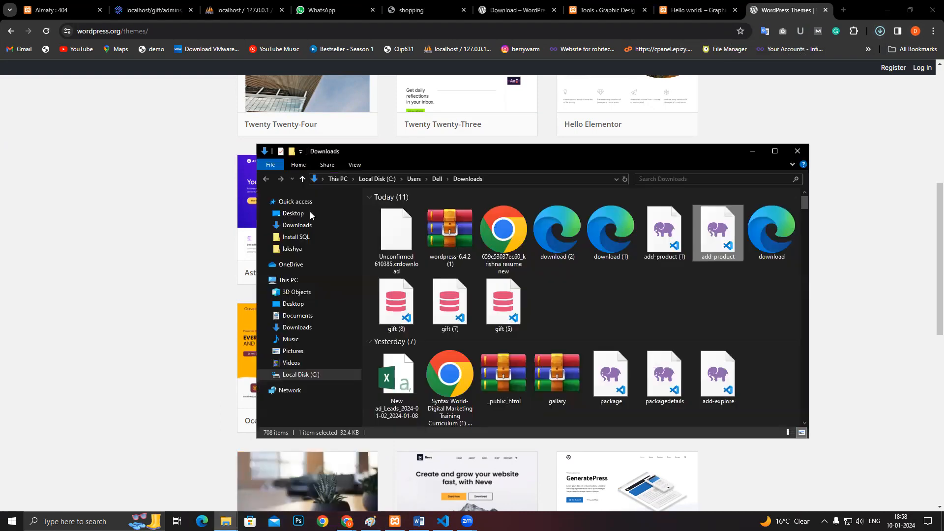
{"action": "left_click", "coordinate": [660, 310]}
{"action": "right_click", "coordinate": [660, 310]}
{"action": "left_click", "coordinate": [701, 346]}
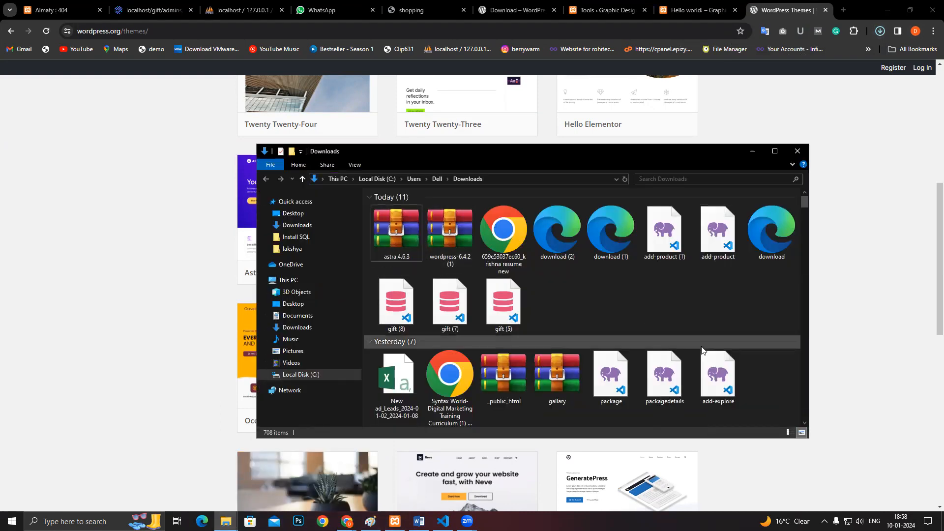
{"action": "left_click", "coordinate": [385, 239]}
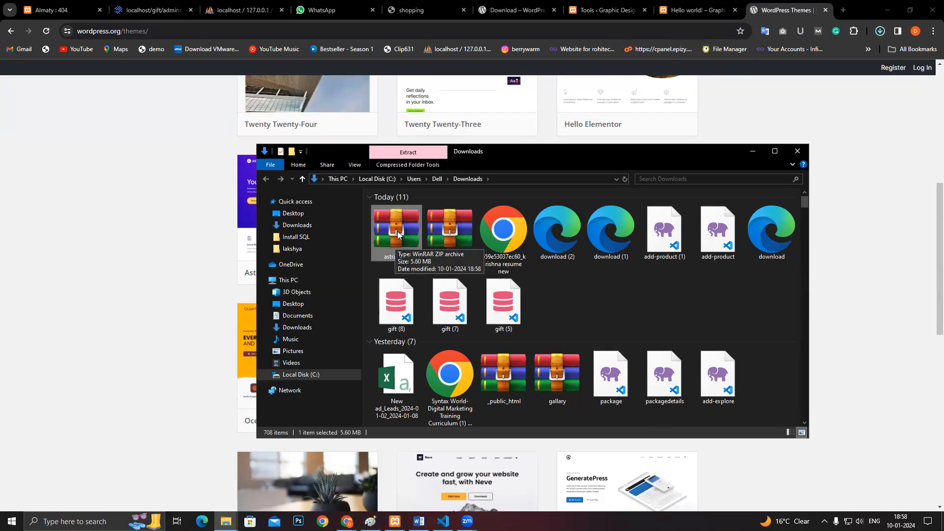
{"action": "left_click", "coordinate": [693, 10]}
{"action": "left_click", "coordinate": [621, 4]}
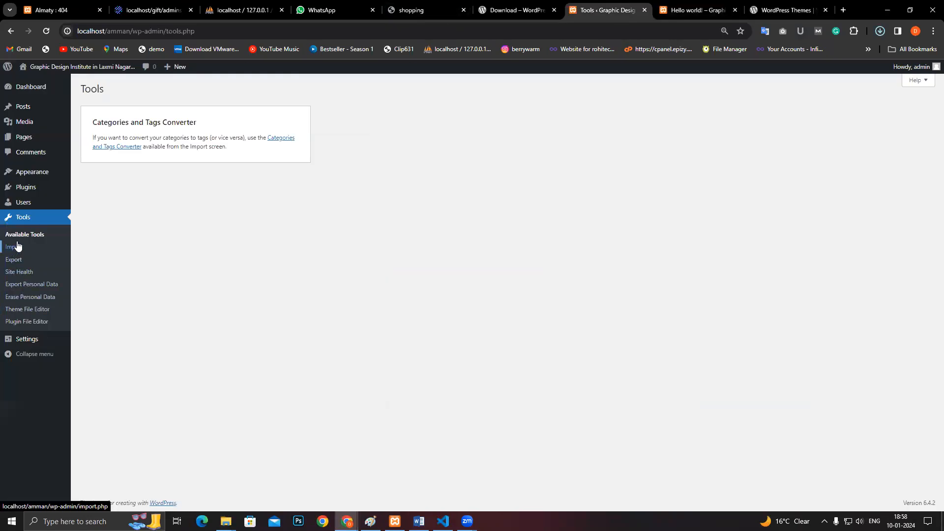
- Go to Appearance > Themes and open the Add Themes page listing popular themes
{"action": "left_click", "coordinate": [100, 193]}
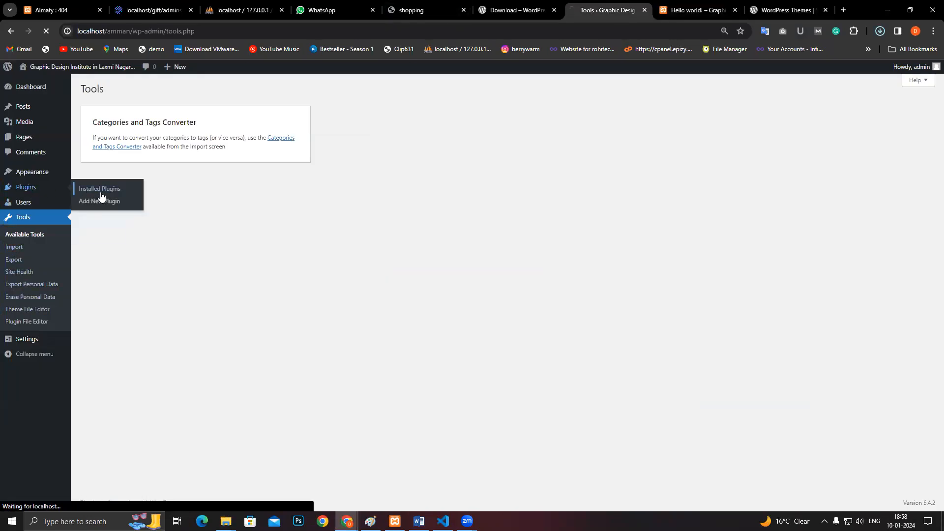
{"action": "mouse_move", "coordinate": [34, 175]}
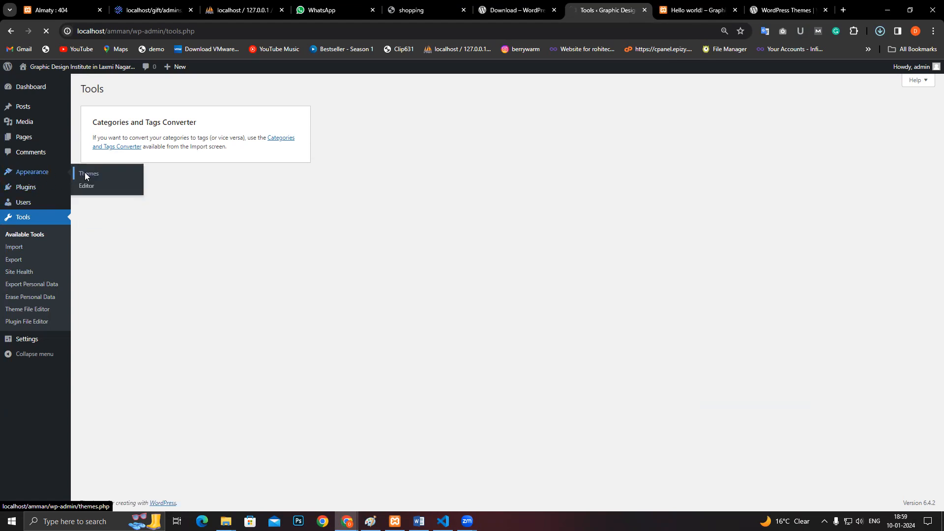
{"action": "left_click", "coordinate": [85, 174]}
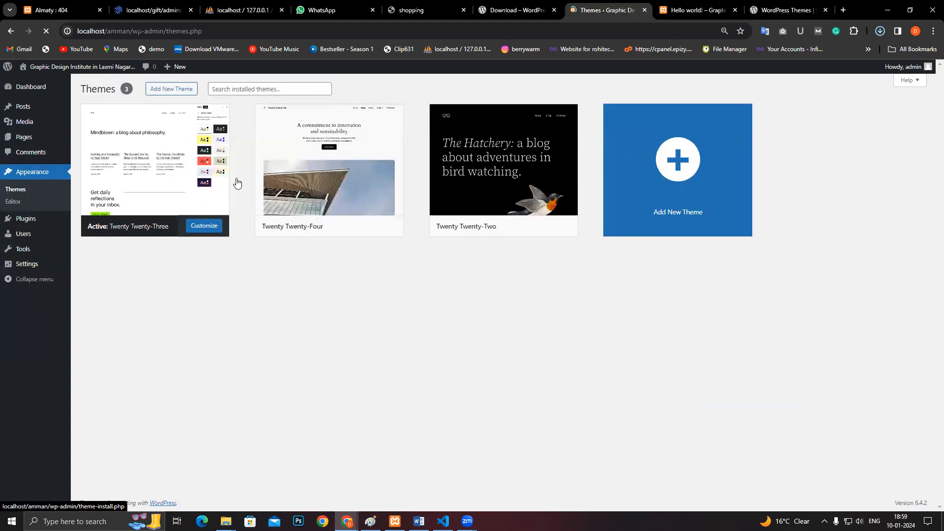
{"action": "mouse_move", "coordinate": [519, 229]}
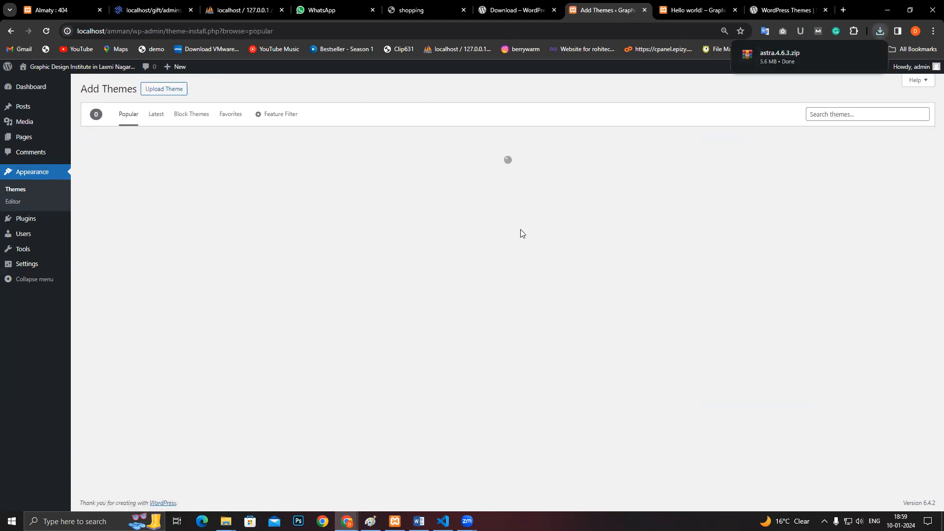
- Upload astra.4.6.3.zip via Upload Theme and install it
{"action": "left_click", "coordinate": [168, 90]}
{"action": "left_click", "coordinate": [458, 170]}
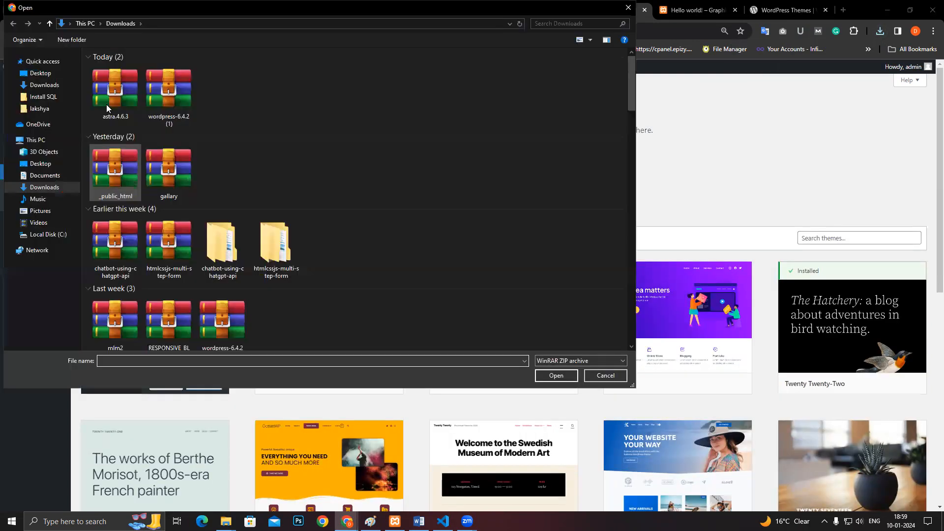
{"action": "left_click", "coordinate": [110, 105]}
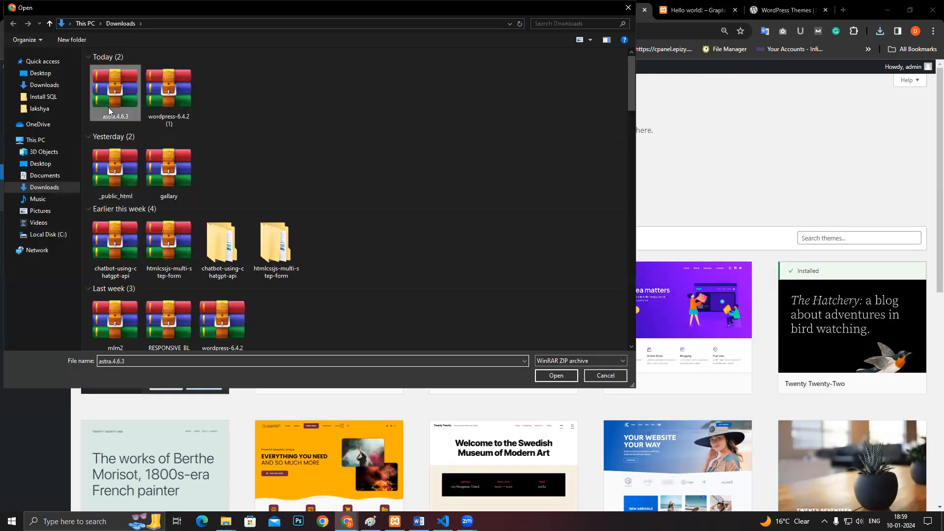
{"action": "left_click", "coordinate": [552, 376]}
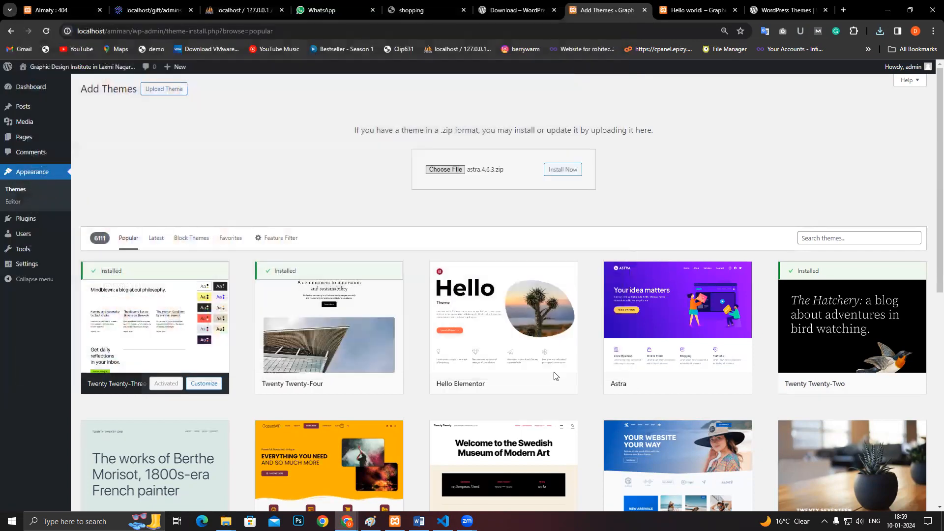
{"action": "left_click", "coordinate": [563, 170]}
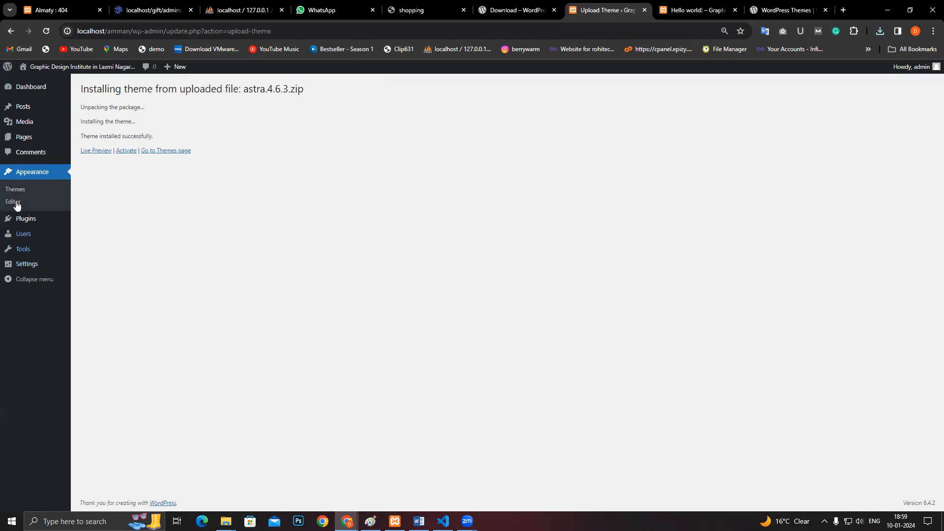
- Return to the Themes list and activate the Astra theme card
{"action": "left_click", "coordinate": [38, 175]}
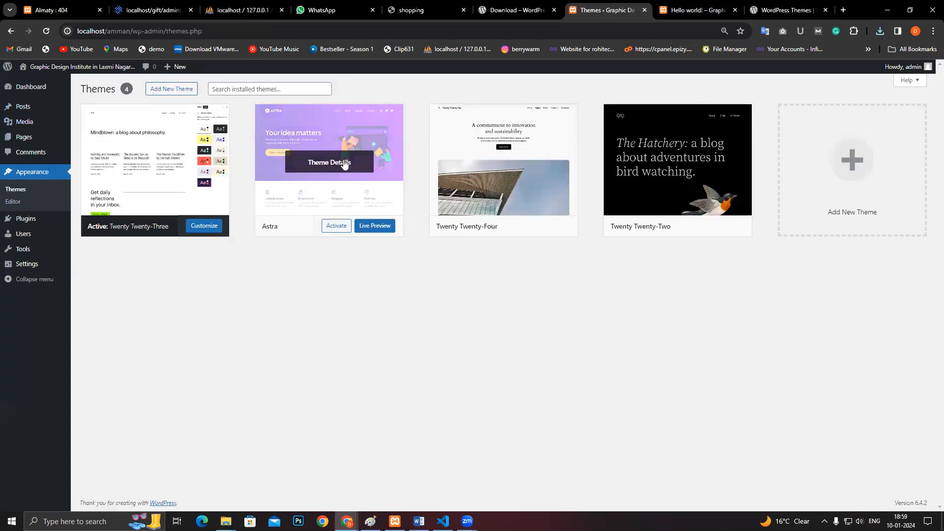
{"action": "left_click", "coordinate": [336, 231]}
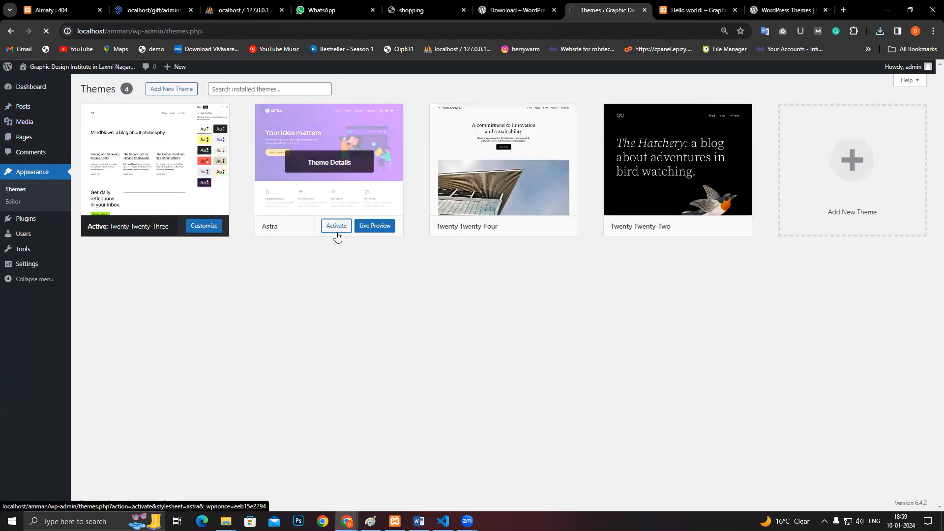